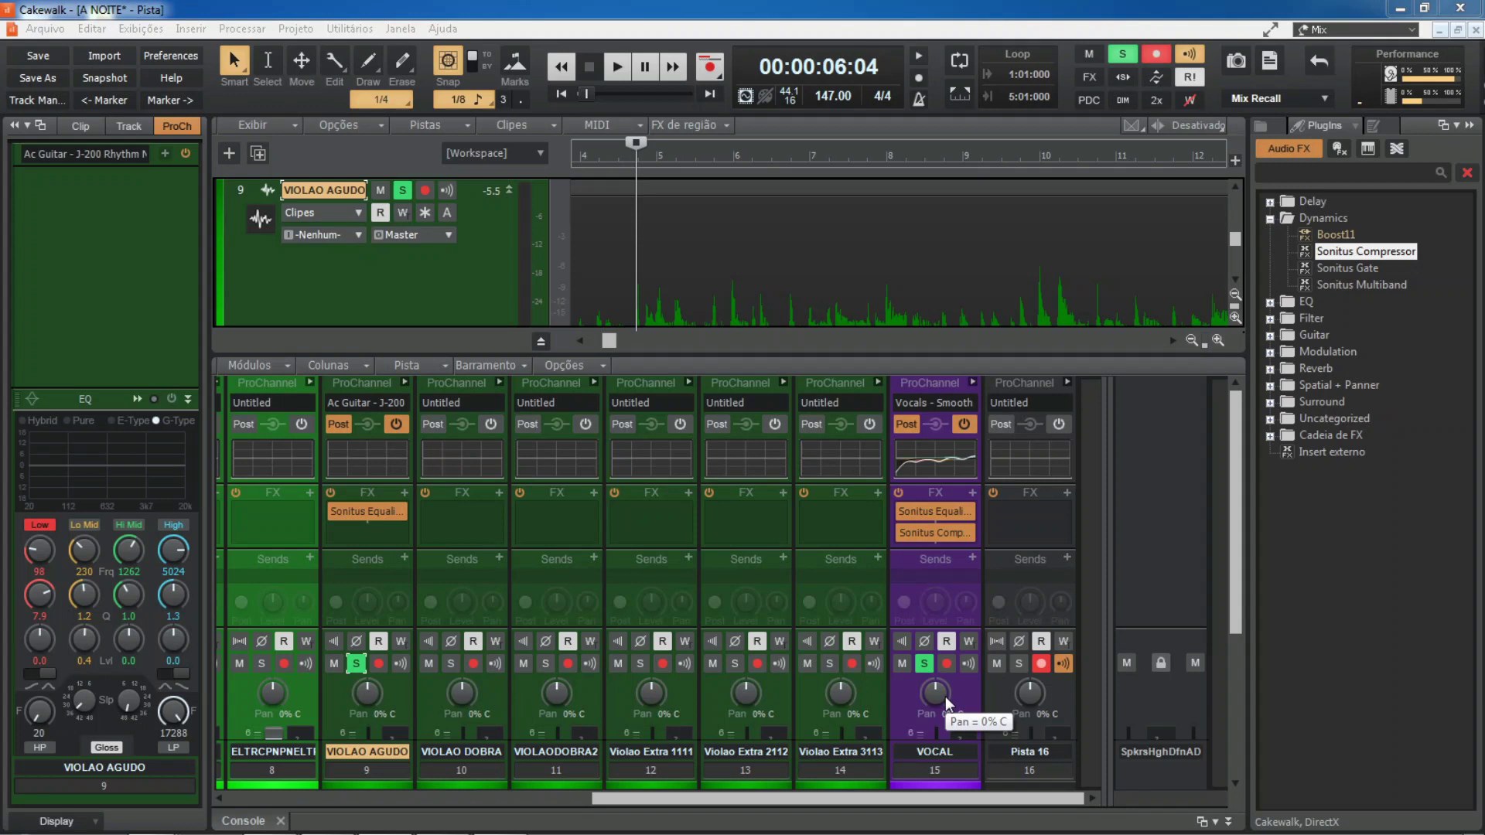
Lower the VIOLAO AGUDO track's volume to about -3.8 dB while playing it against VOCAL, stopping playback when balanced
left_click(617, 68)
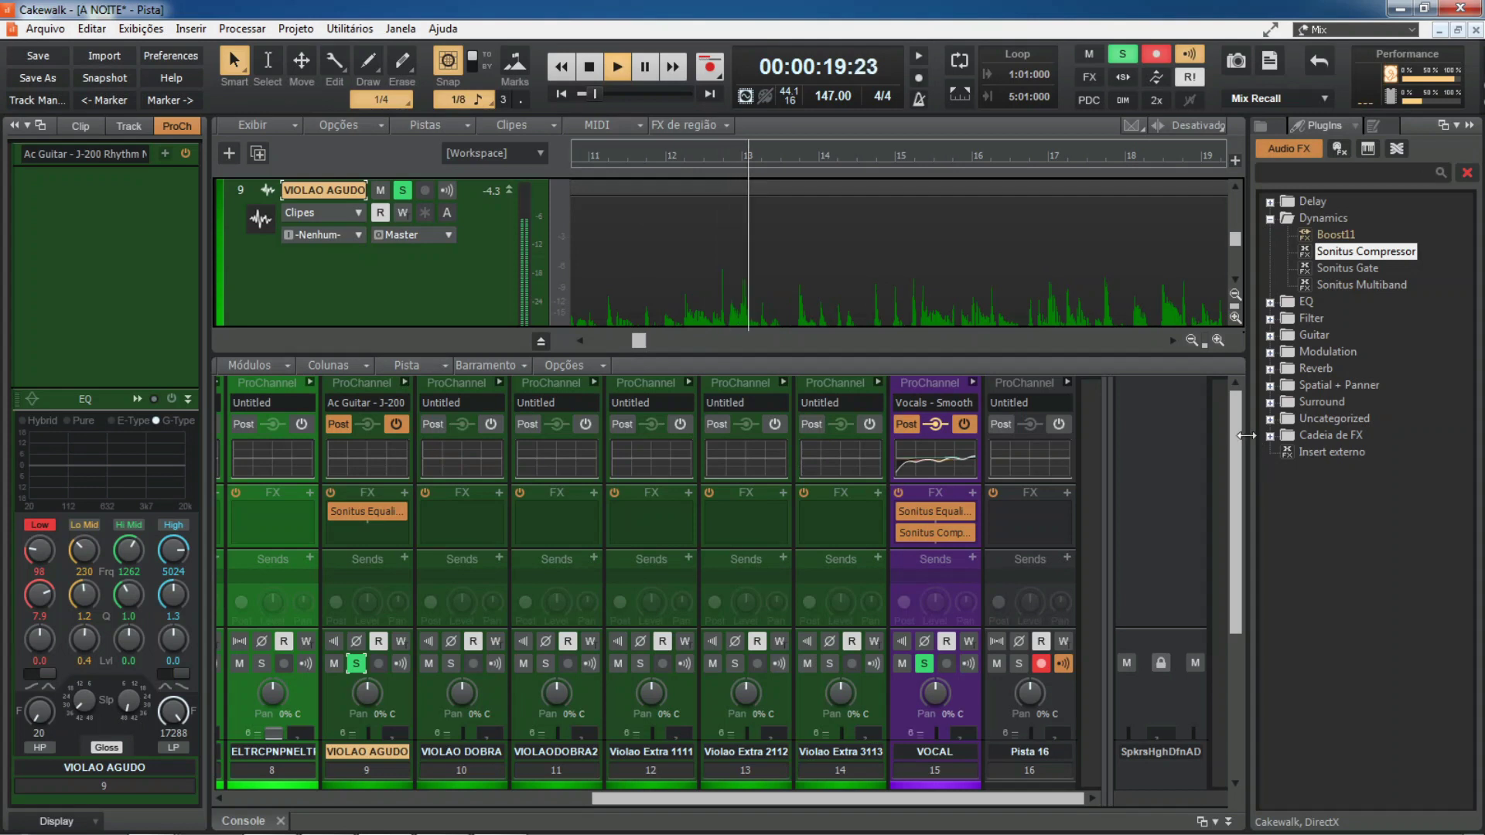
left_click_drag(1237, 438, 1213, 534)
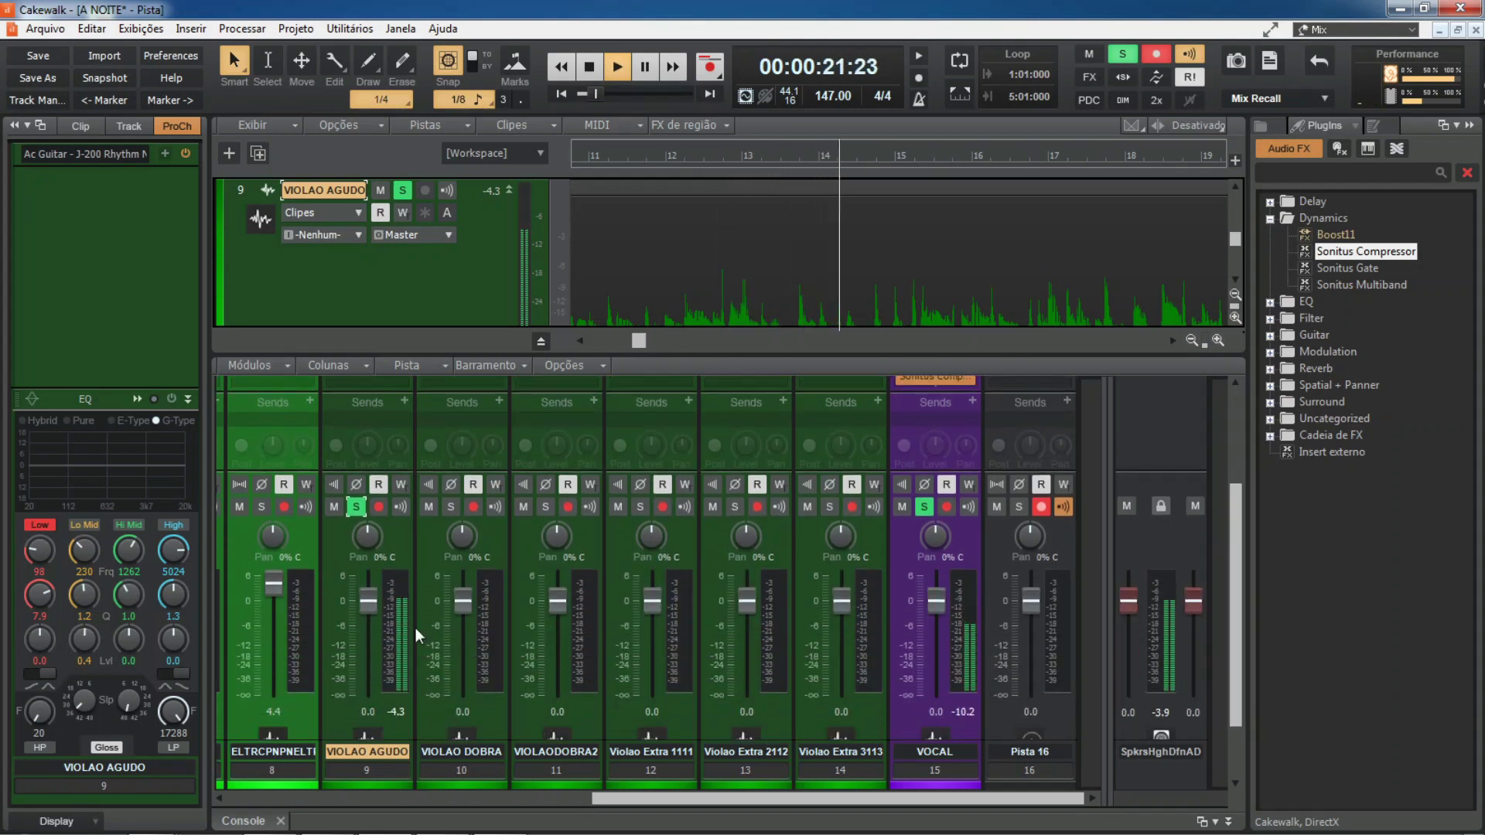
left_click_drag(367, 603, 364, 615)
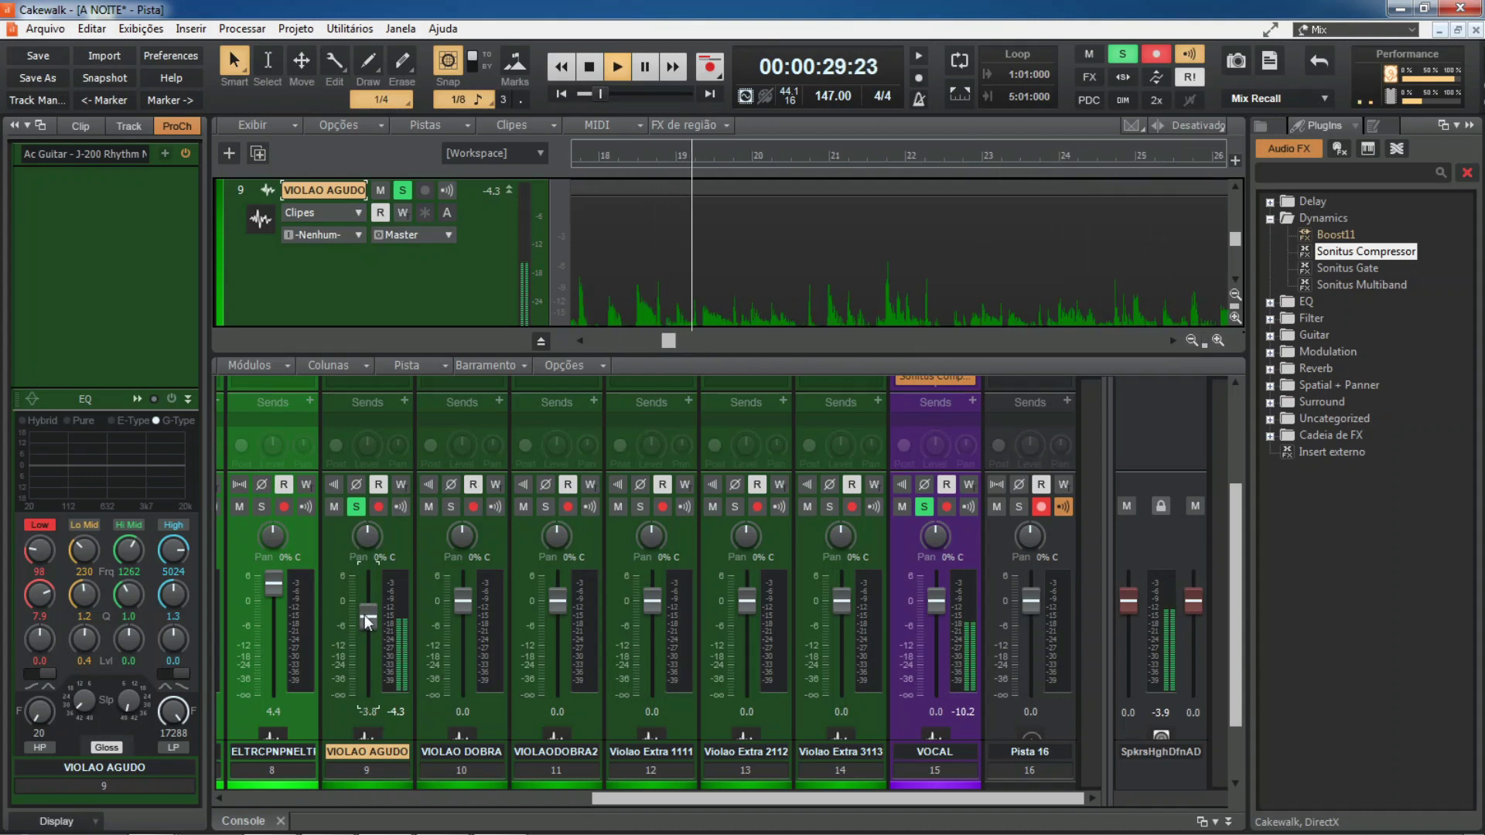
key("space")
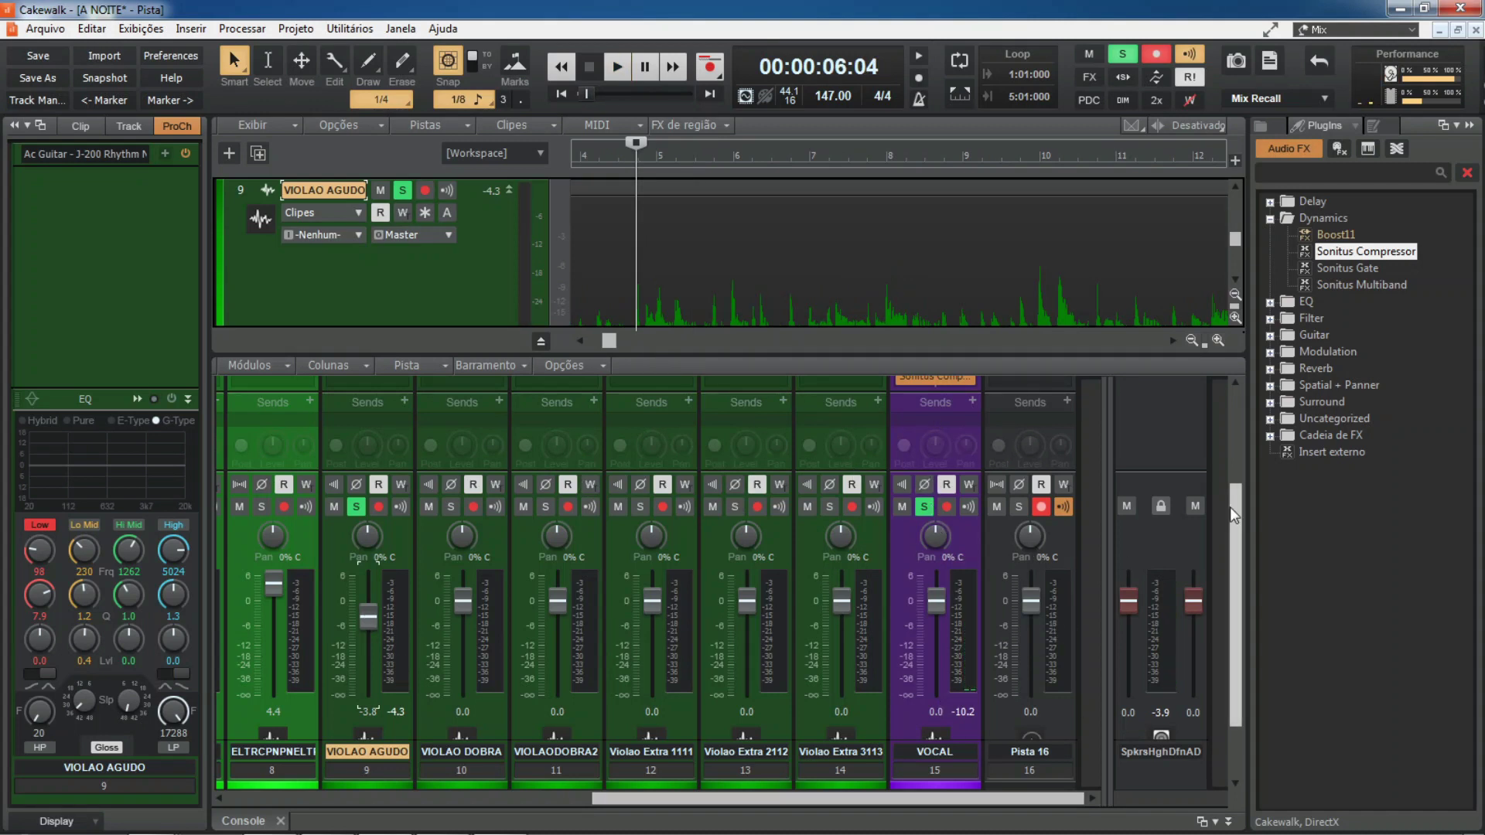
Review the settings of the Sonitus Equalizer and Sonitus Compressor on the VOCAL track
left_click_drag(1230, 507, 1225, 442)
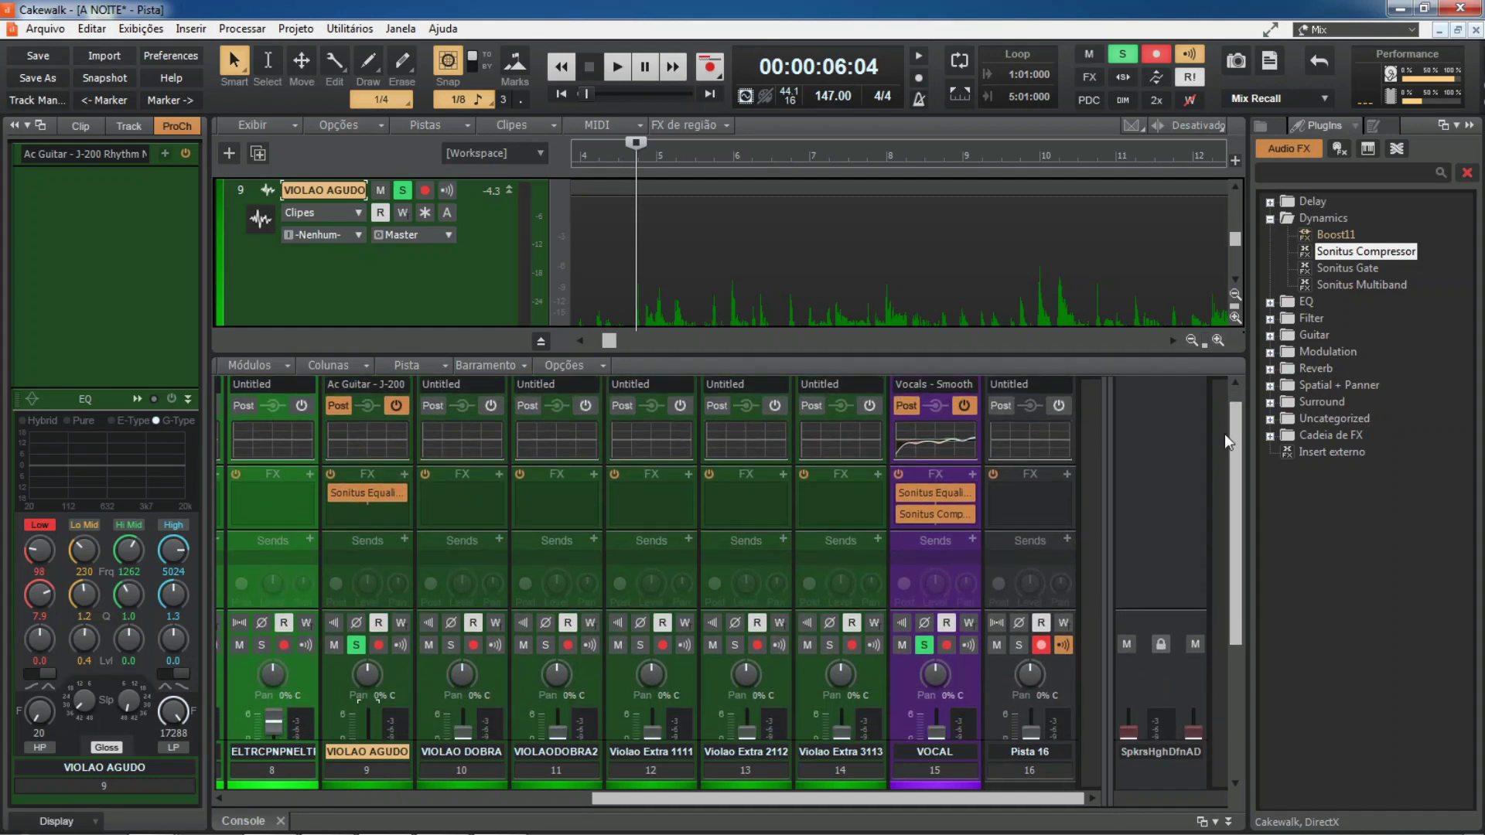
double_click(932, 493)
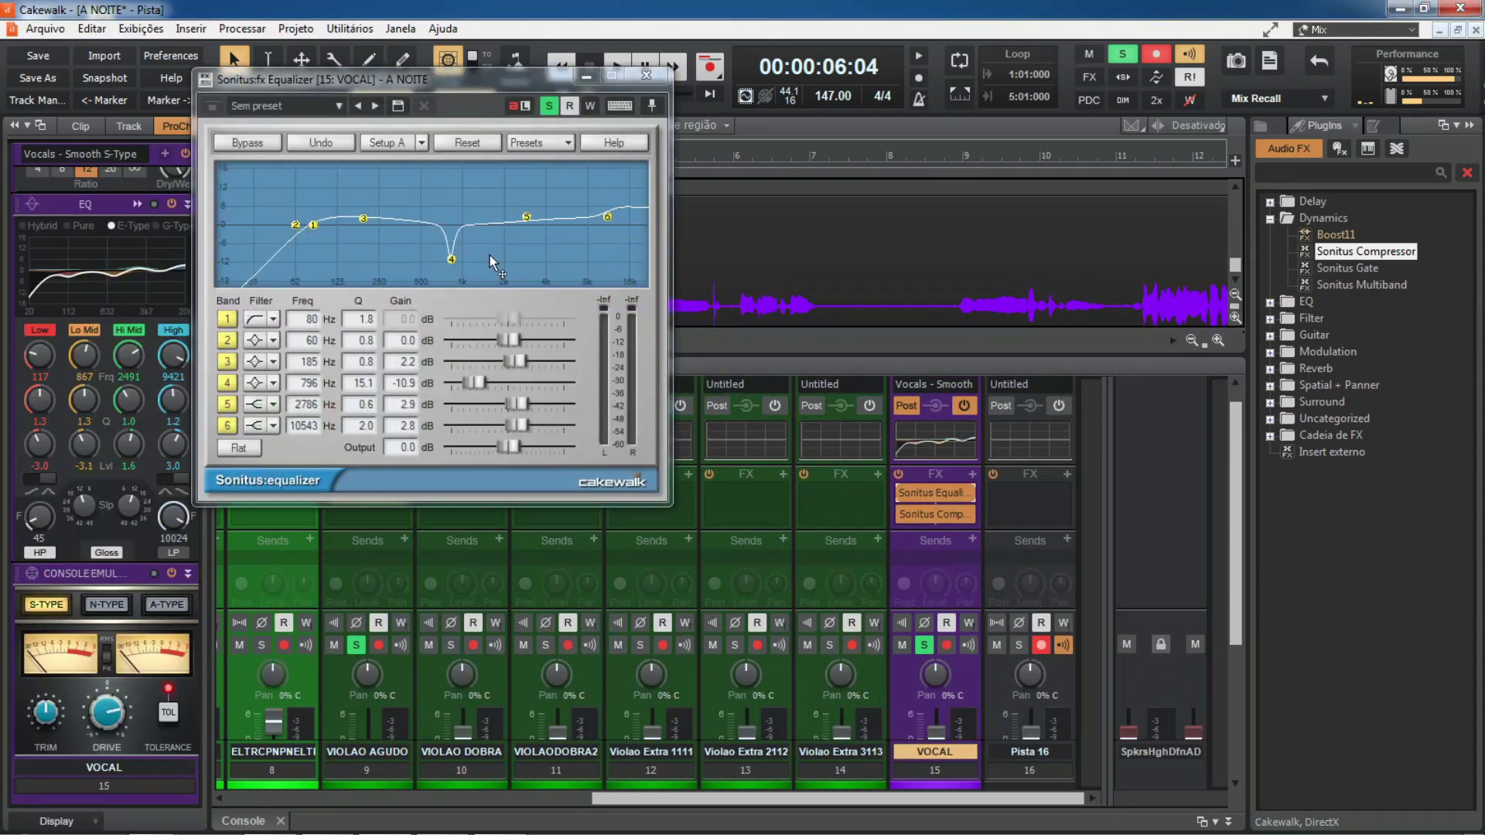
left_click(647, 75)
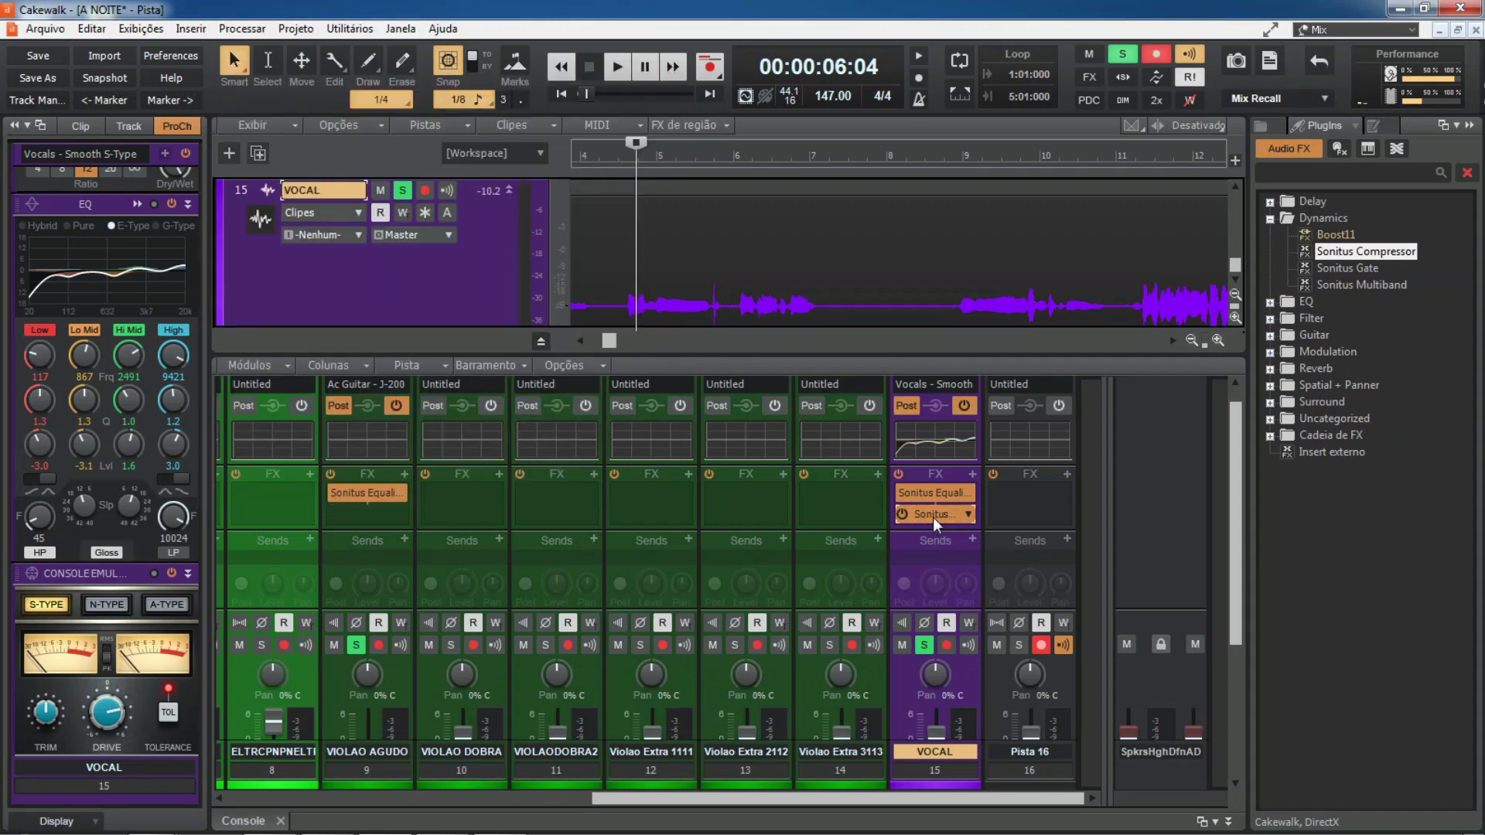
double_click(933, 515)
left_click(602, 72)
Switch off the ProChannel EQ and Console Emulator on VOCAL, rechecking the track's Sonitus Equalizer and Compressor
left_click(170, 204)
left_click(170, 204)
left_click(170, 205)
double_click(905, 493)
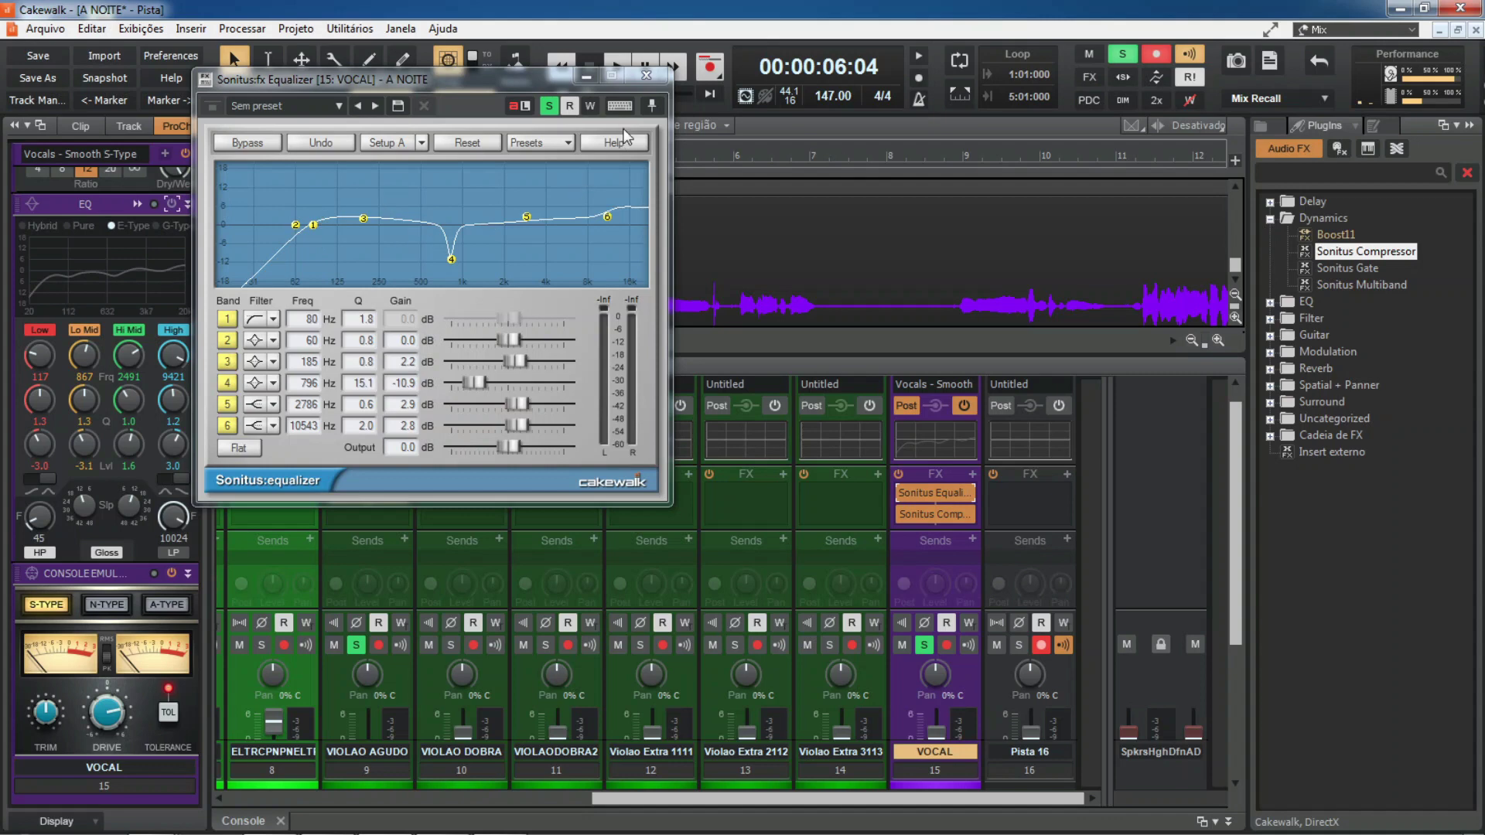
left_click(646, 75)
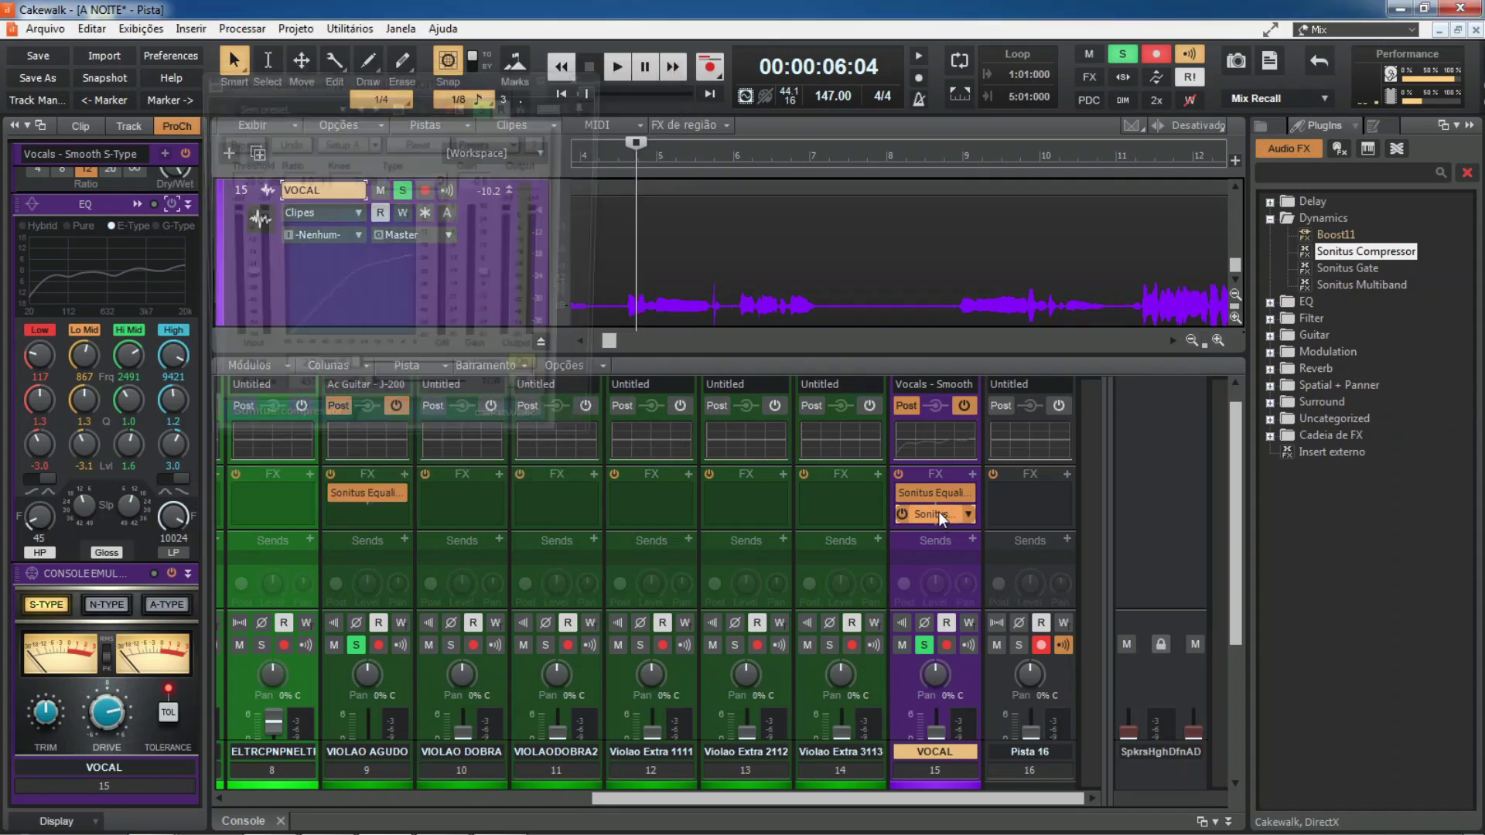
double_click(938, 512)
left_click(605, 72)
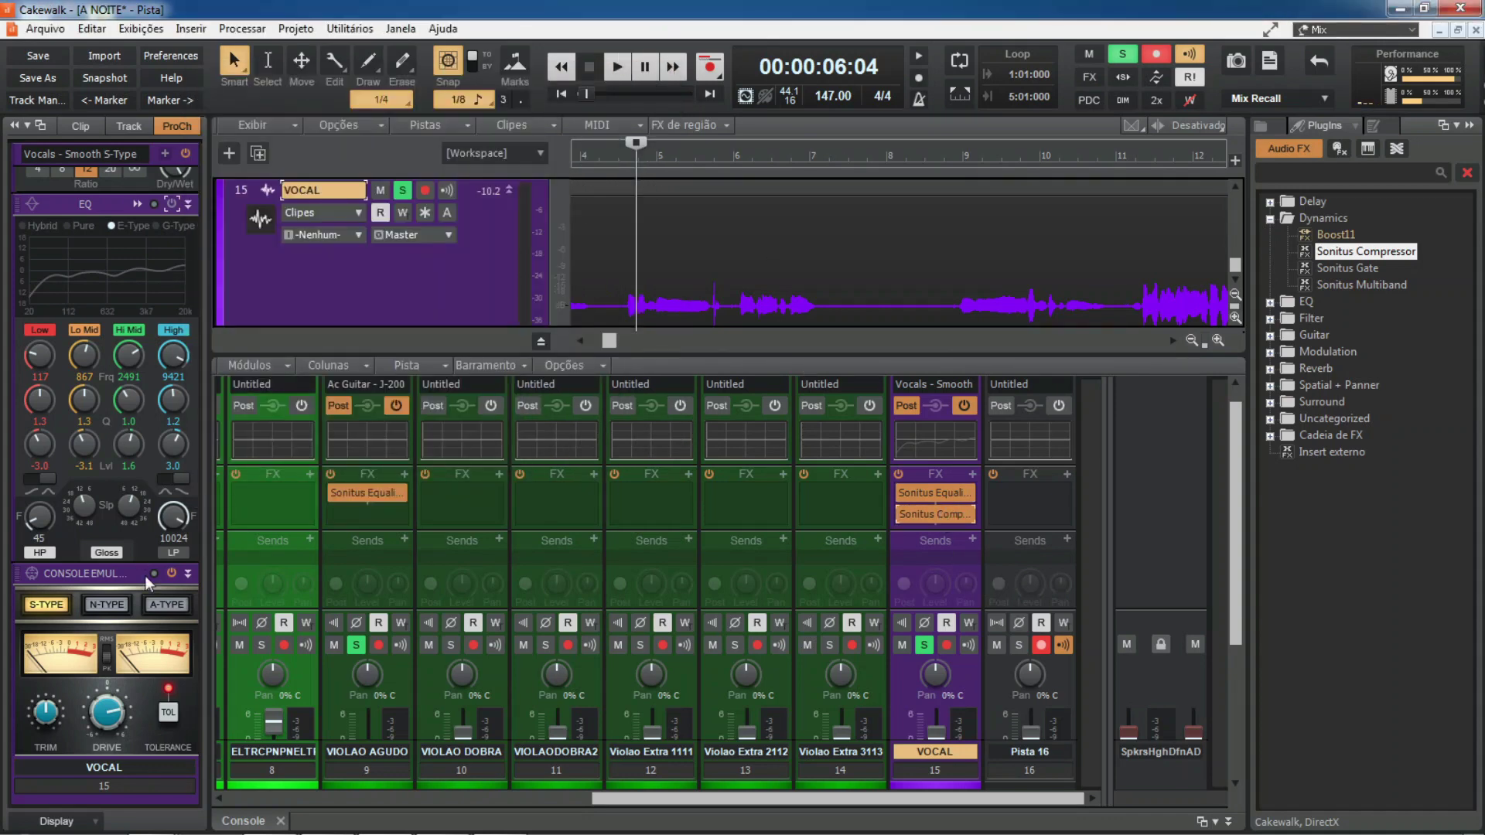
left_click(170, 573)
Unsolo the VIOLAO AGUDO track during playback and listen to VOCAL alone
key("space")
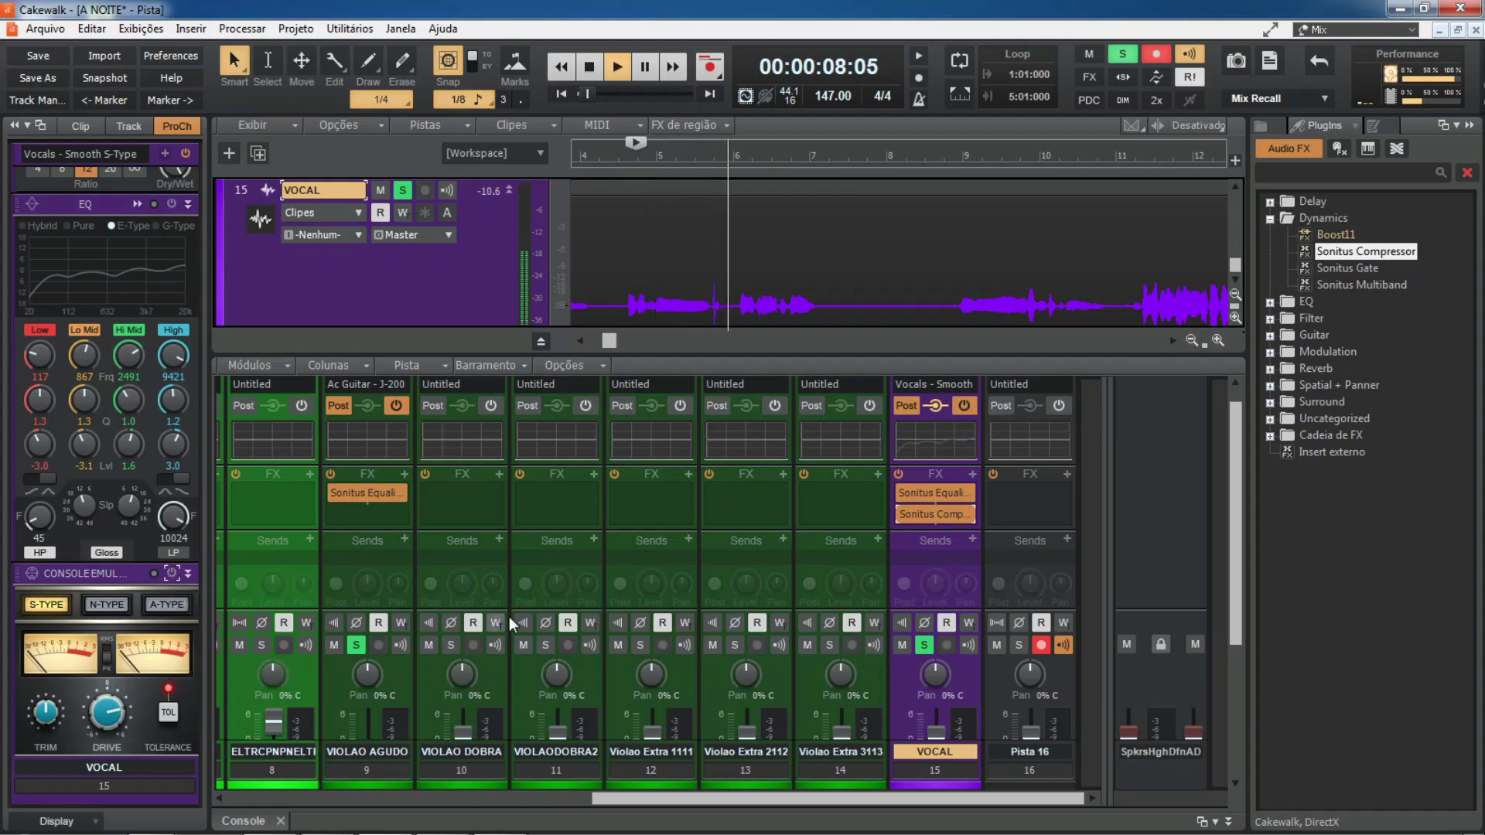
left_click(355, 645)
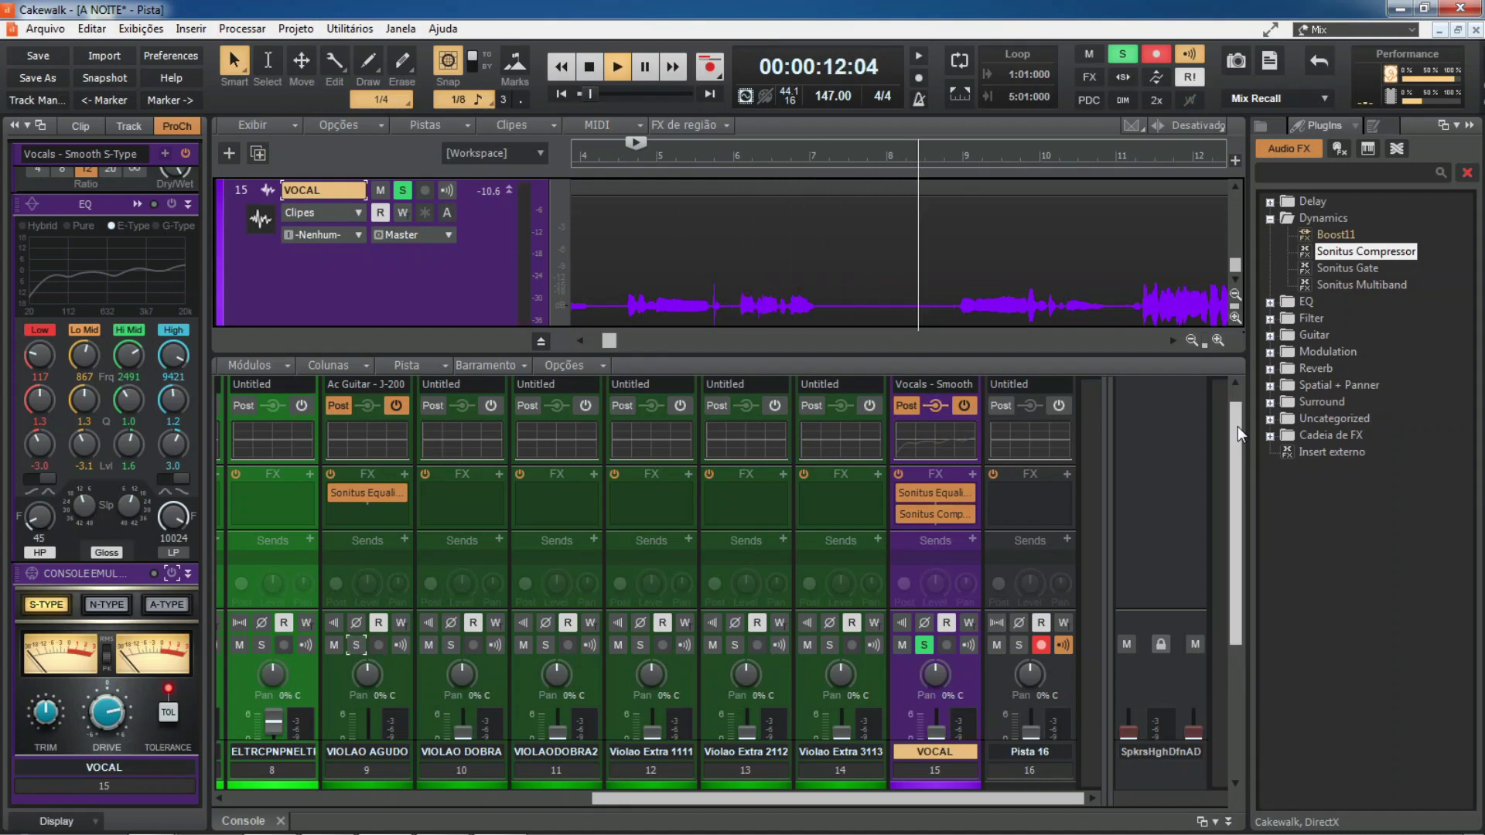
left_click_drag(1237, 425, 1236, 459)
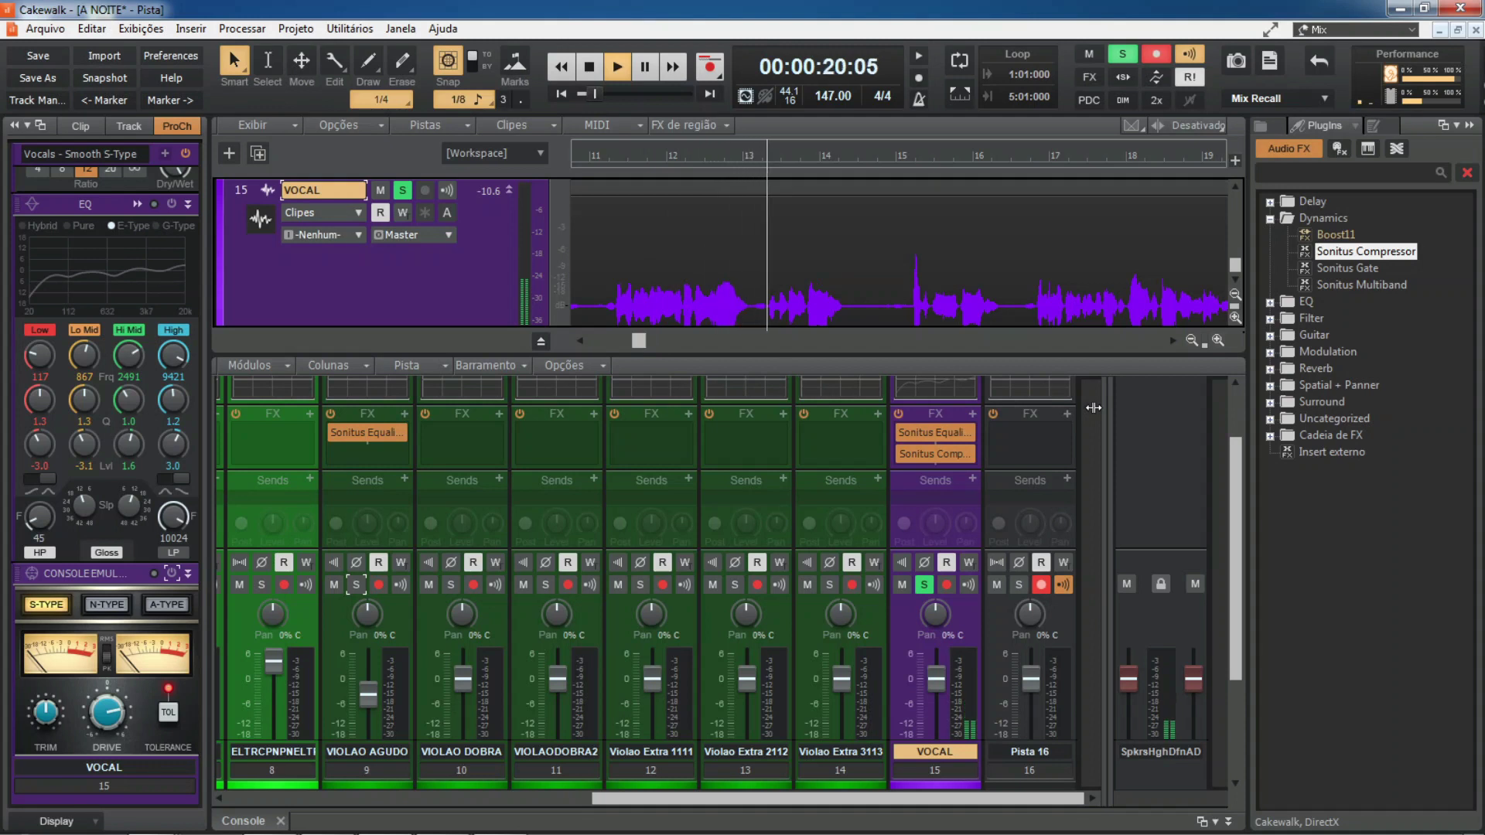
key("space")
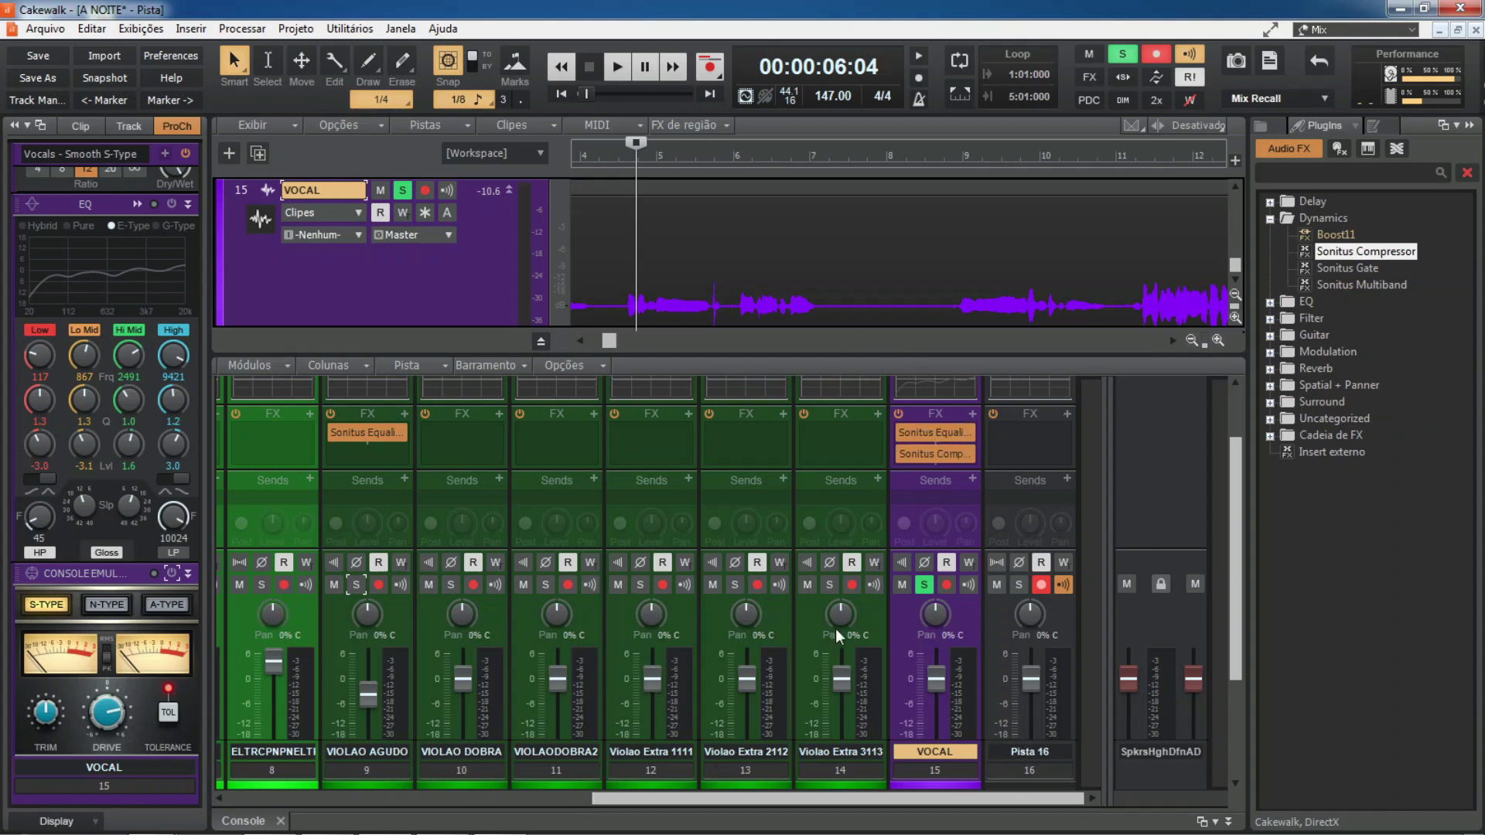
Add a send from the VOCAL track to a new stereo bus
left_click(971, 478)
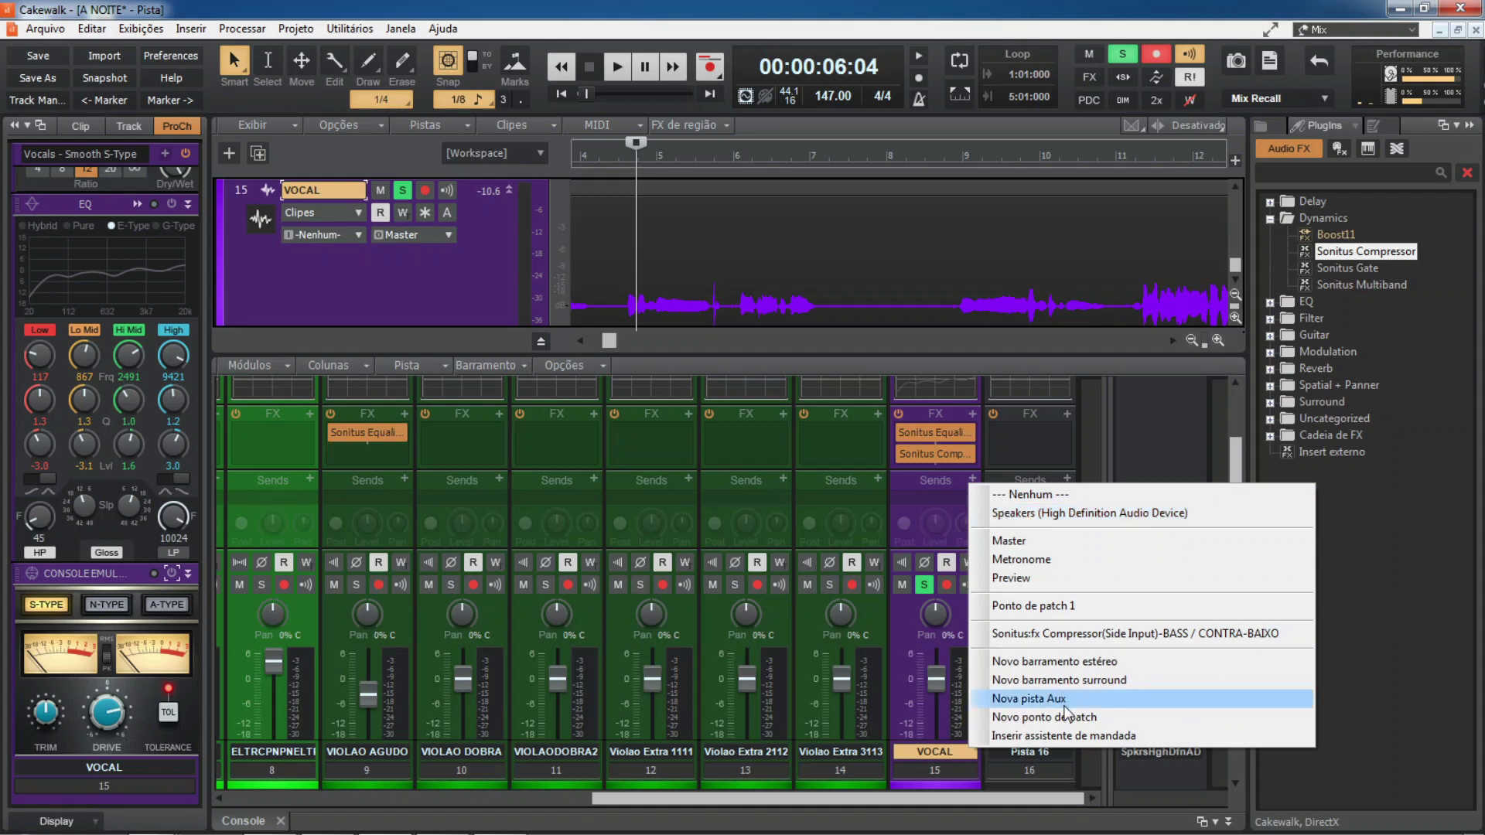
left_click(1021, 663)
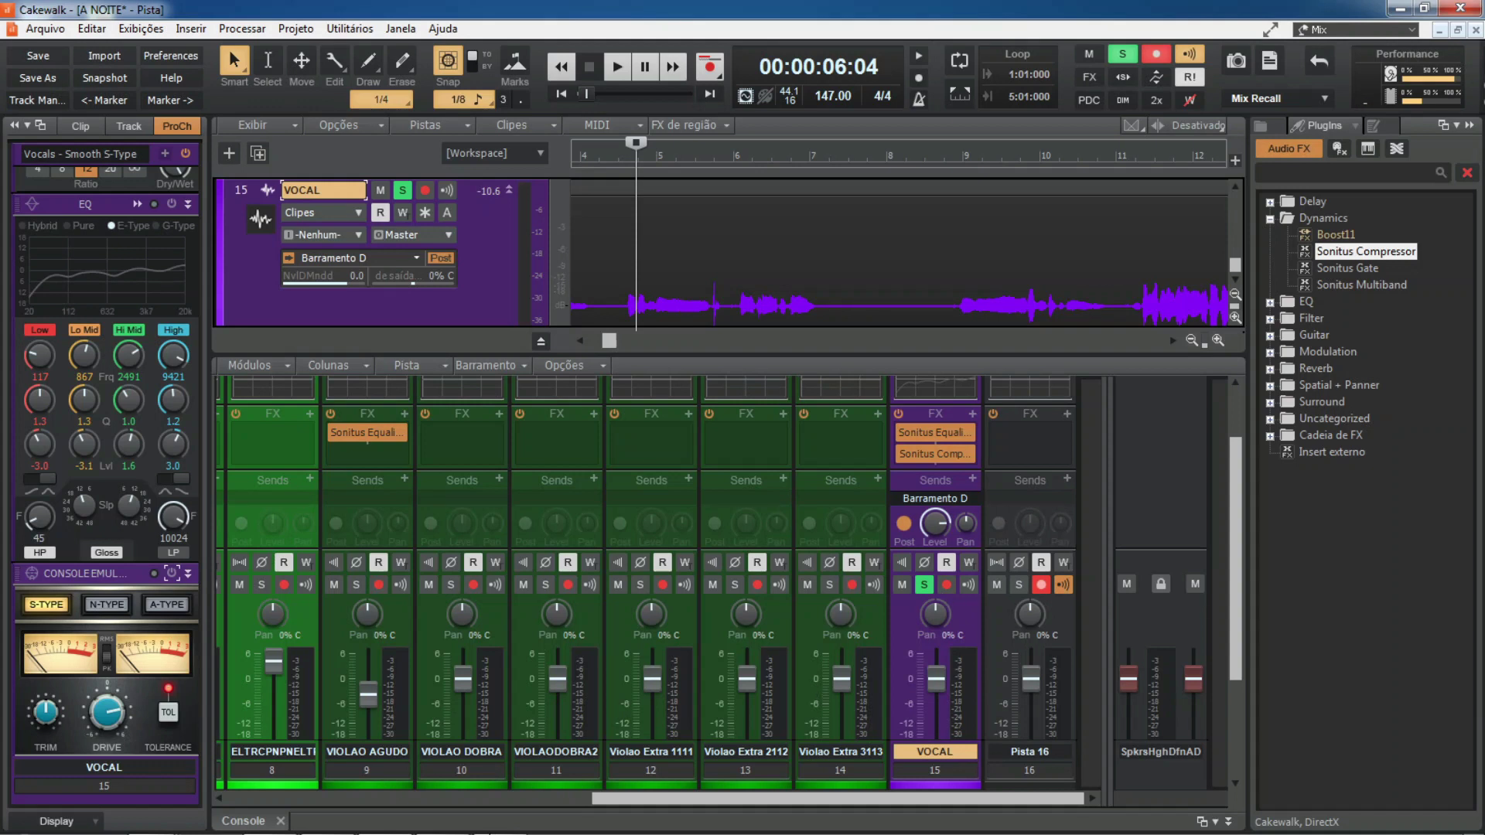
mouse_move(398, 824)
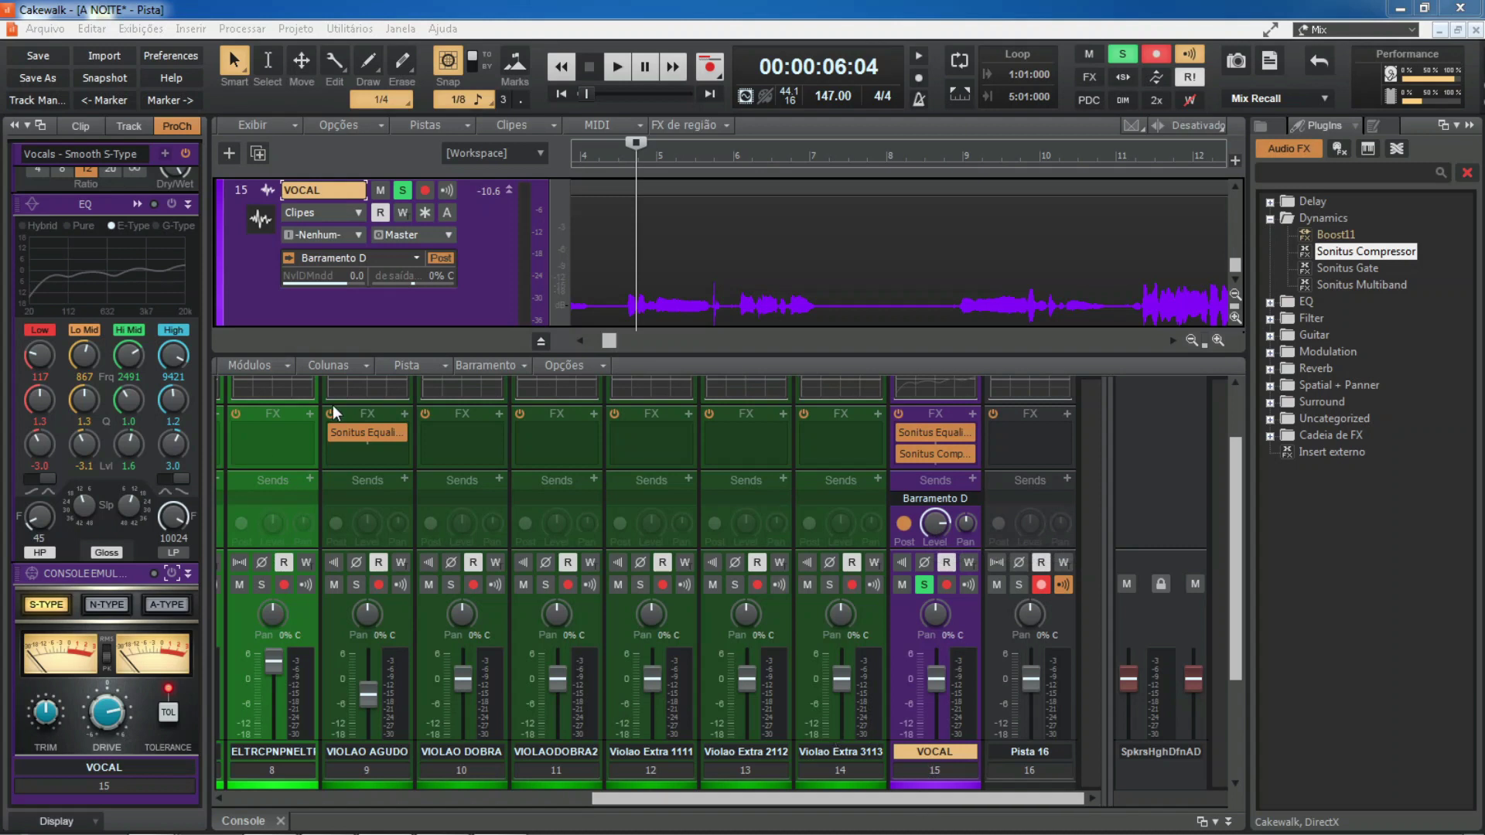
Expand the console's bus area to show Barramento D alongside VOCAL, and play the song to check the bus signal
left_click(336, 368)
left_click(352, 407)
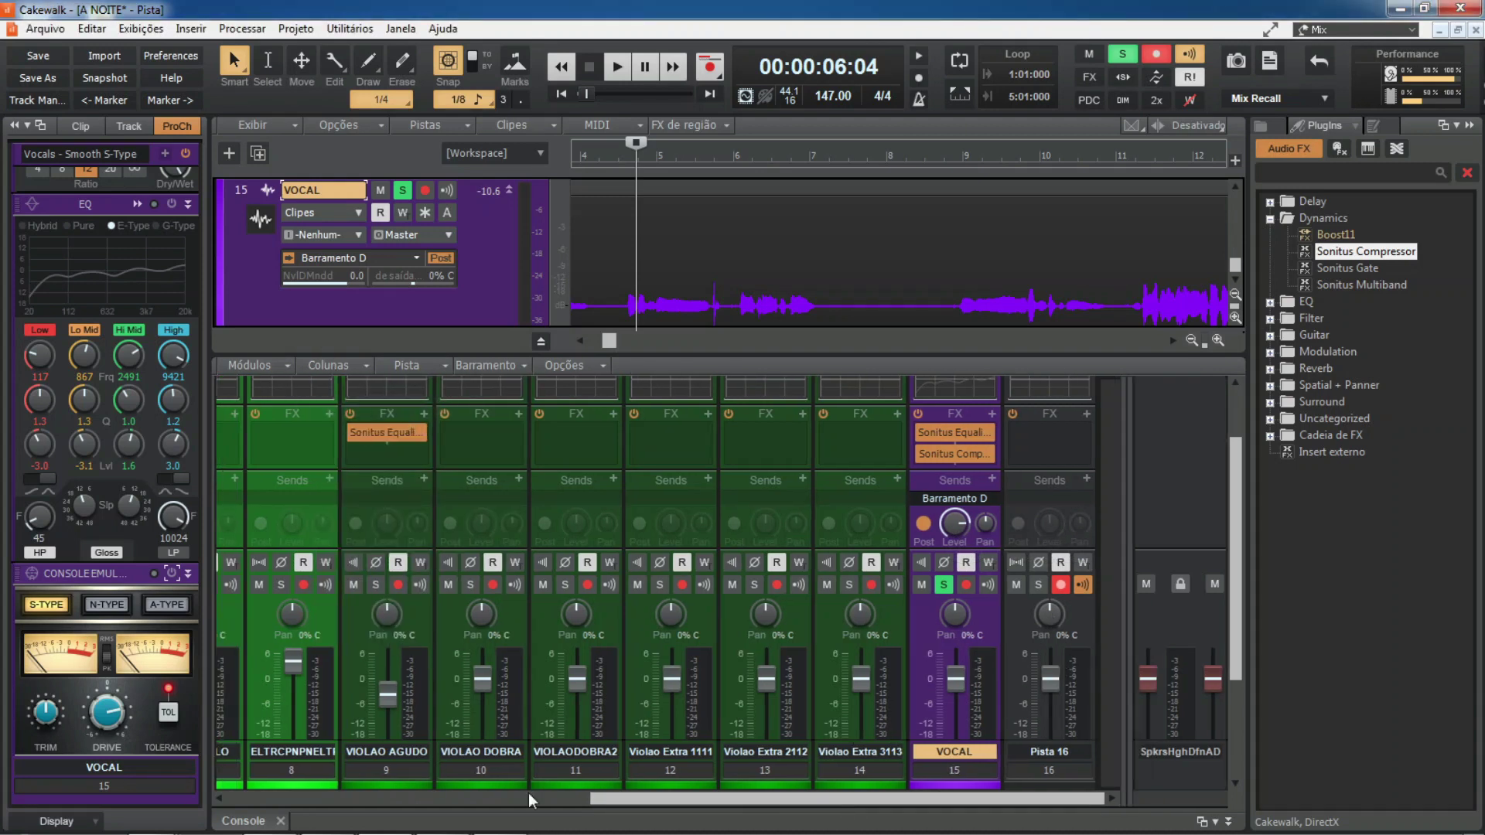
left_click_drag(1123, 549, 648, 563)
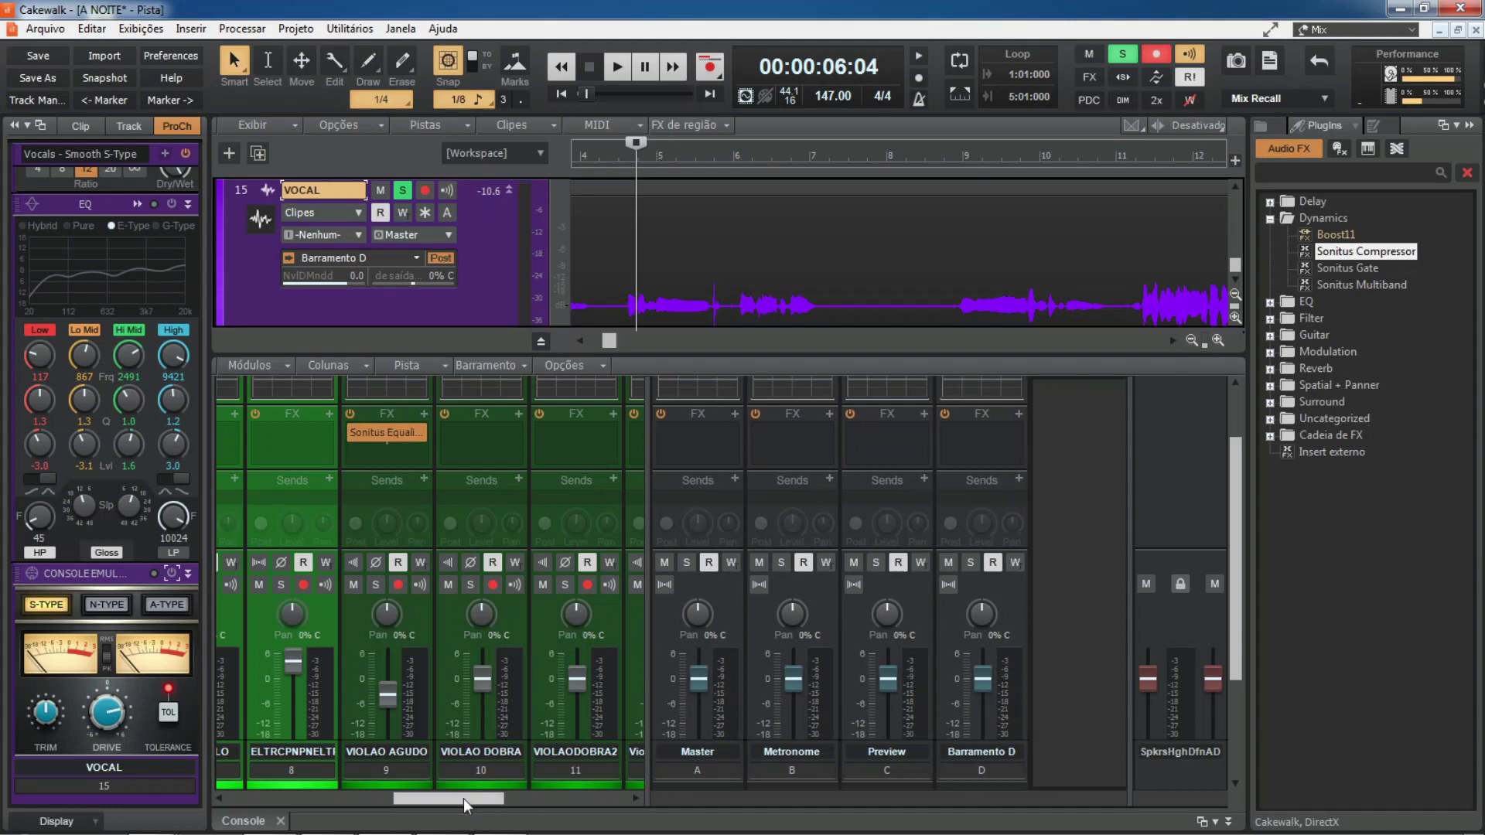
left_click_drag(463, 798, 597, 801)
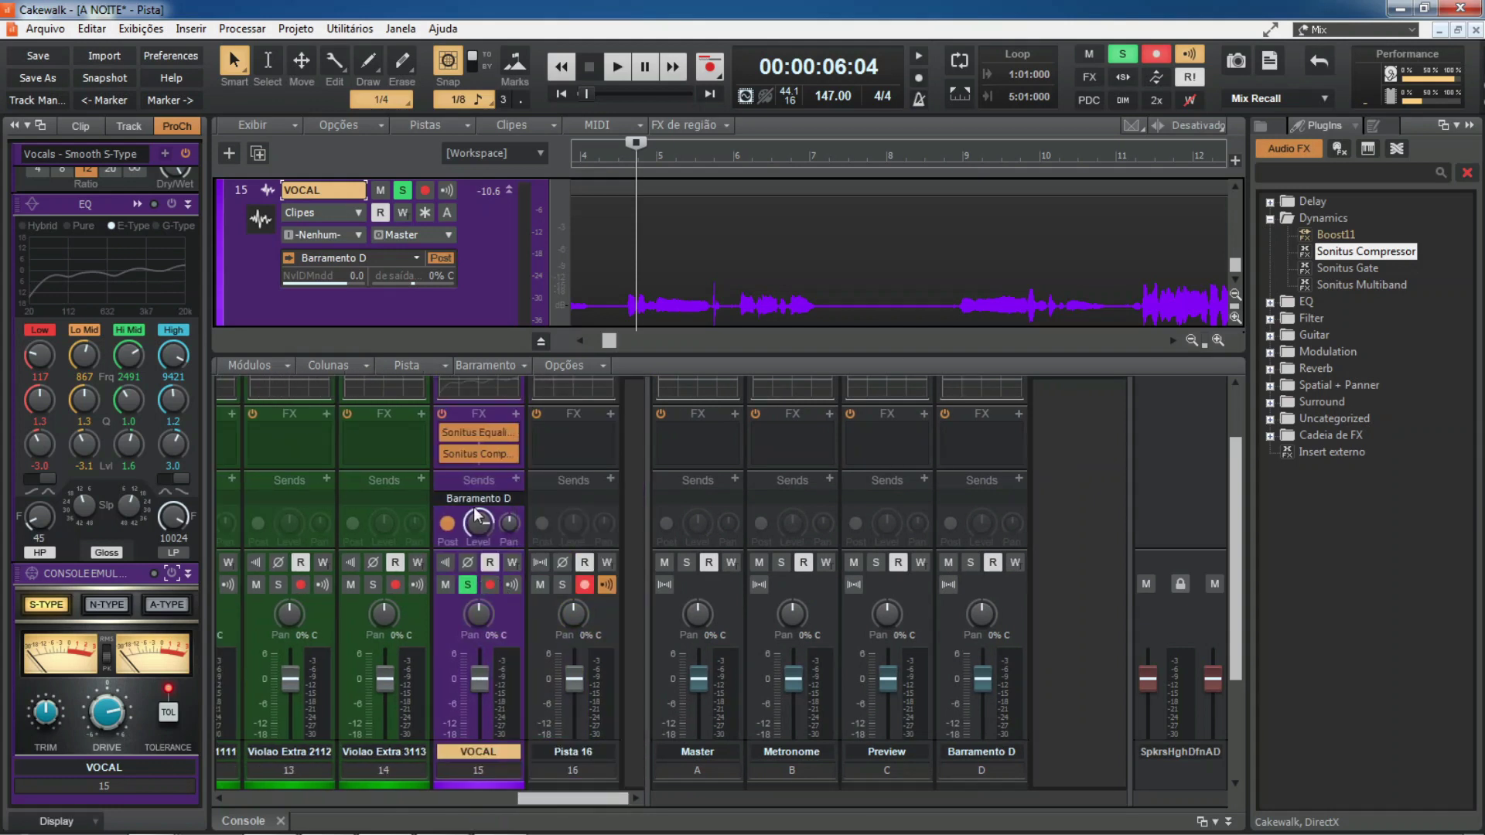
key("space")
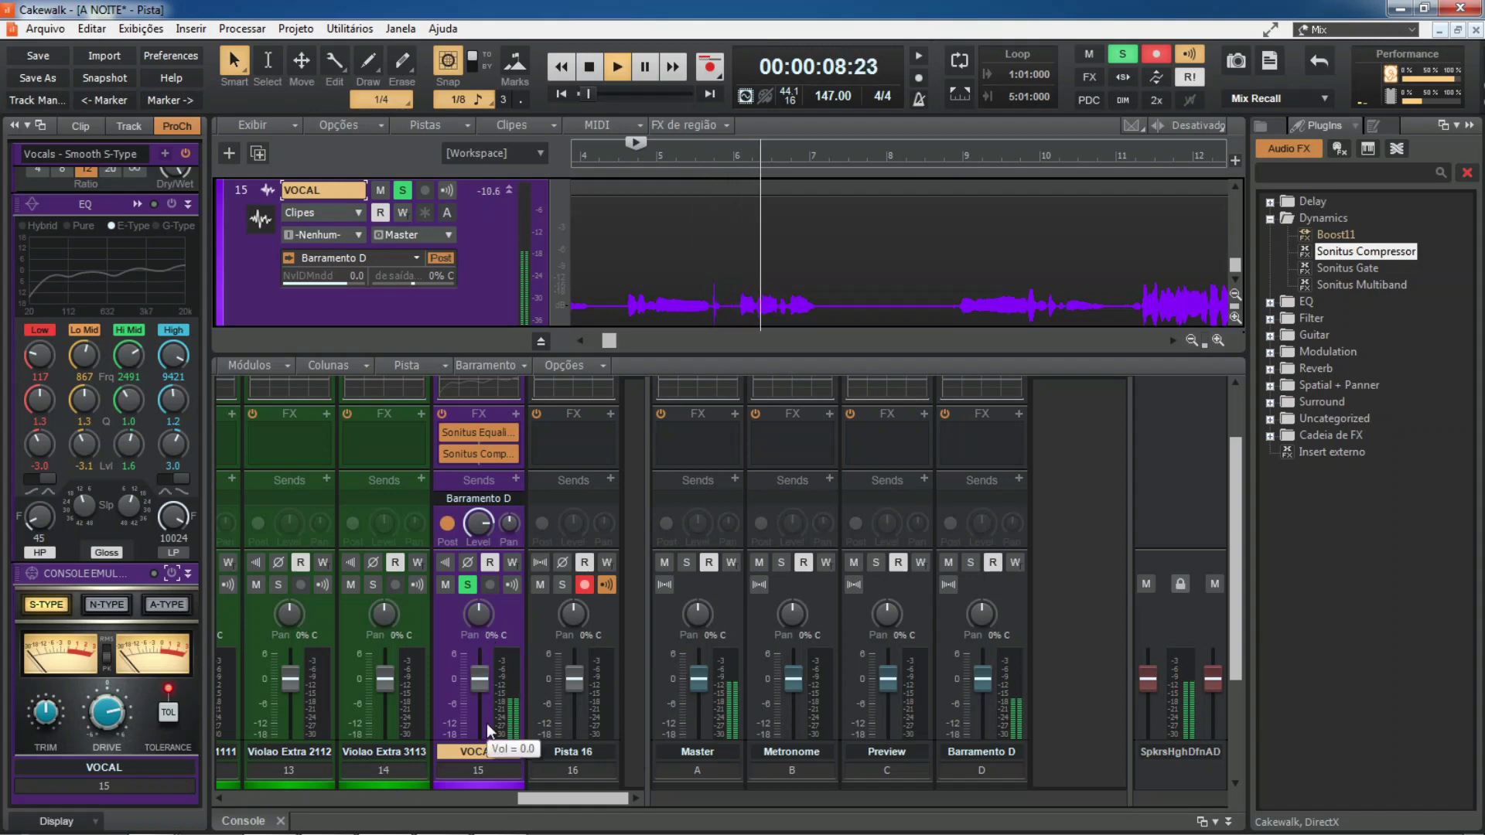
key("space")
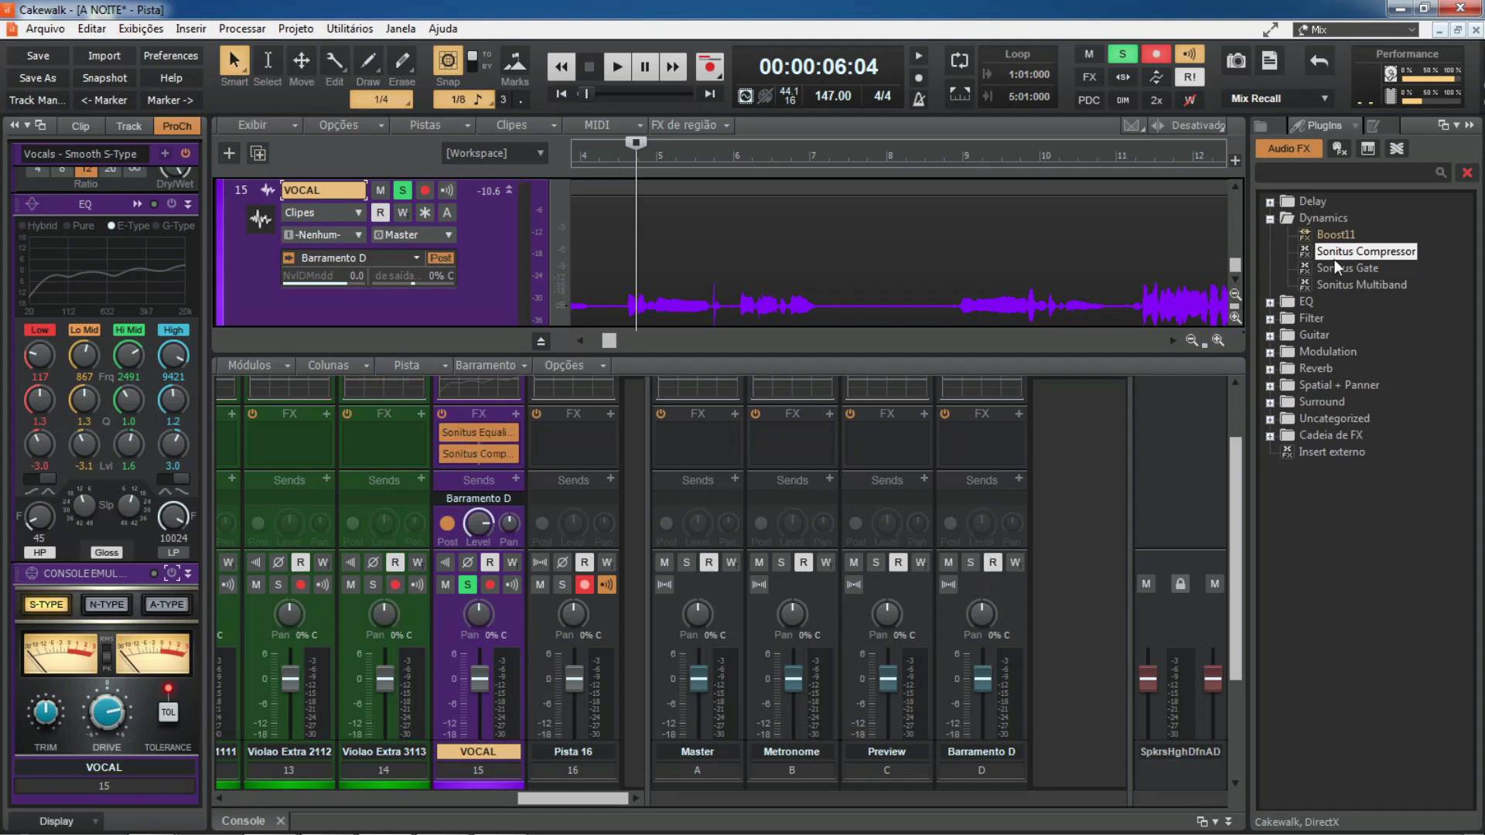
Insert Sonitus Reverb from the Reverb plug-ins into the FX bin of Barramento D and move its window clear of the track strips
left_click(1269, 368)
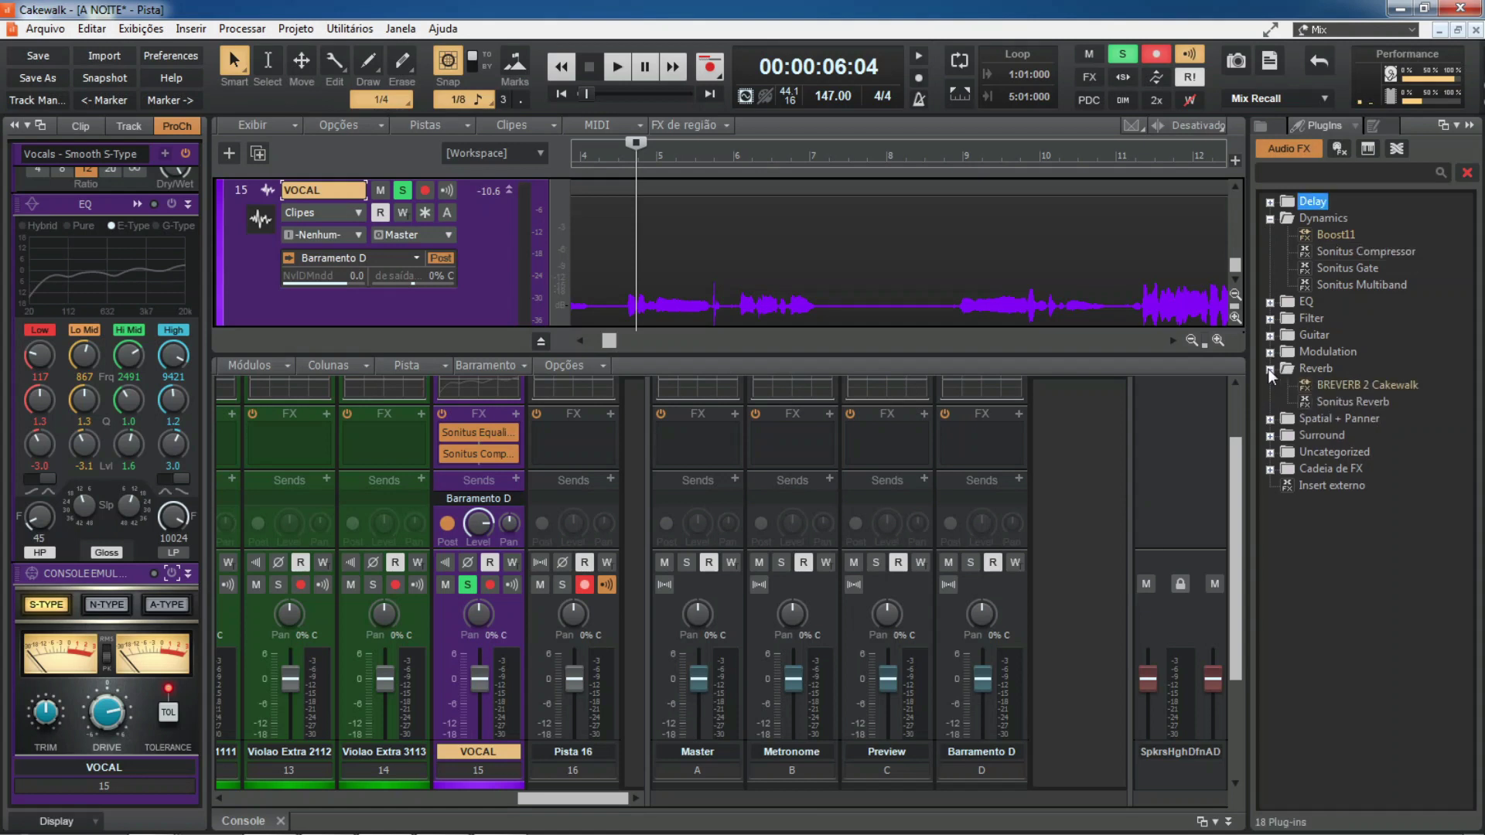
left_click(1352, 404)
left_click_drag(1339, 399, 1005, 445)
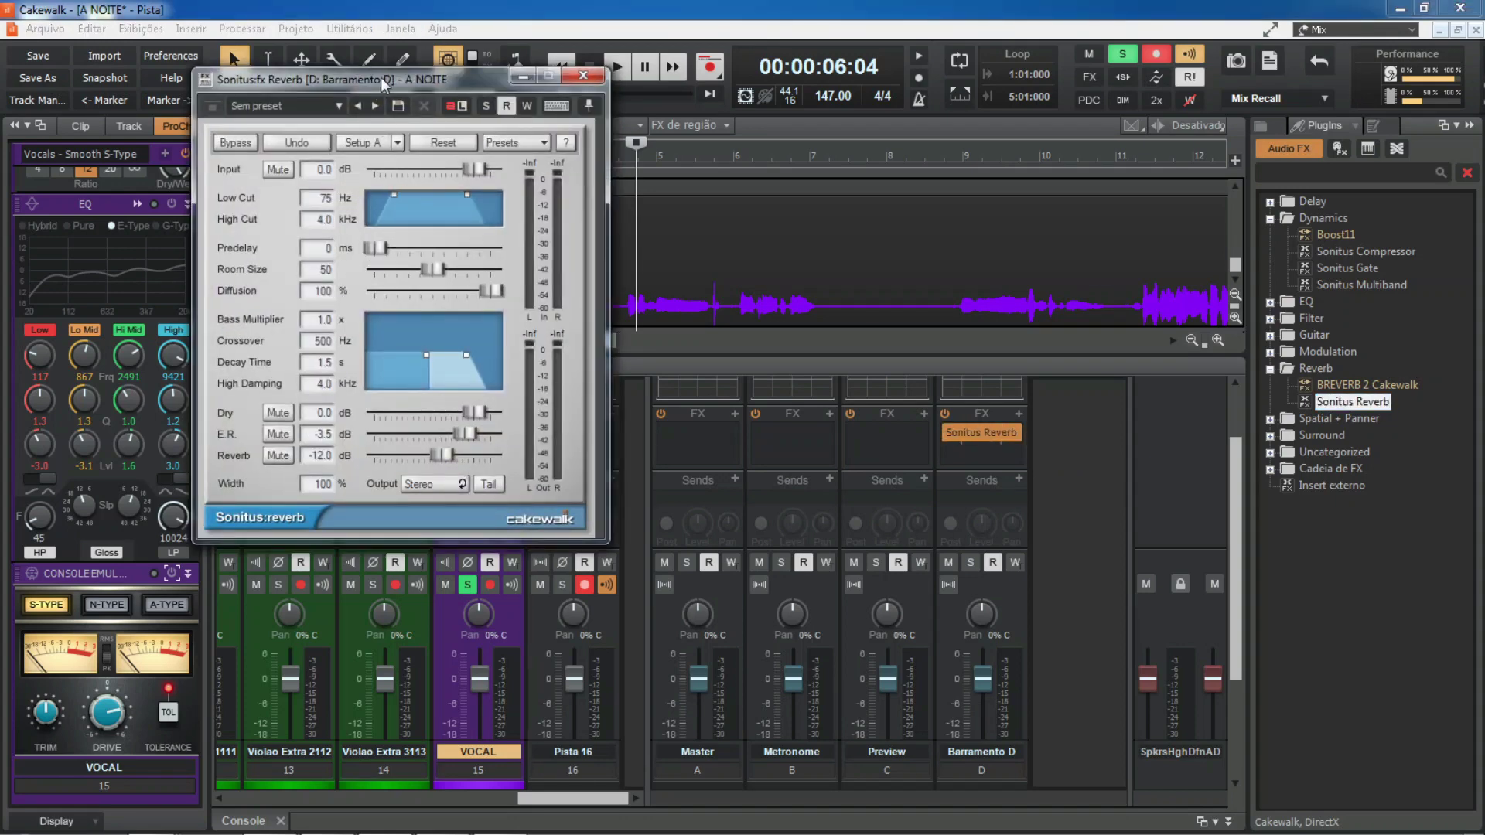
left_click_drag(381, 77, 682, 202)
Play the vocal and compare the sound with Sonitus Reverb bypassed and active
key("space")
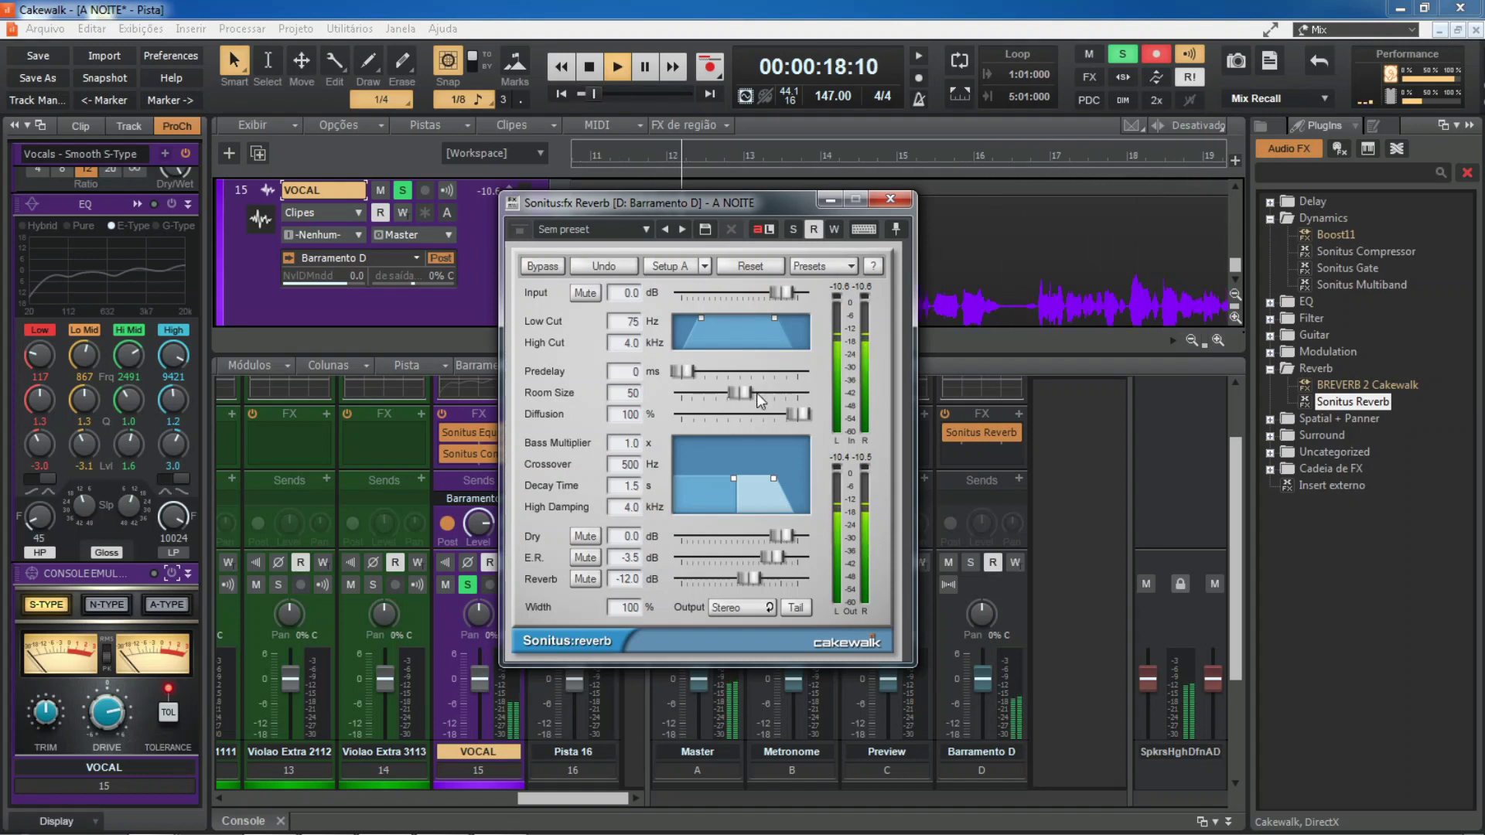
left_click(544, 266)
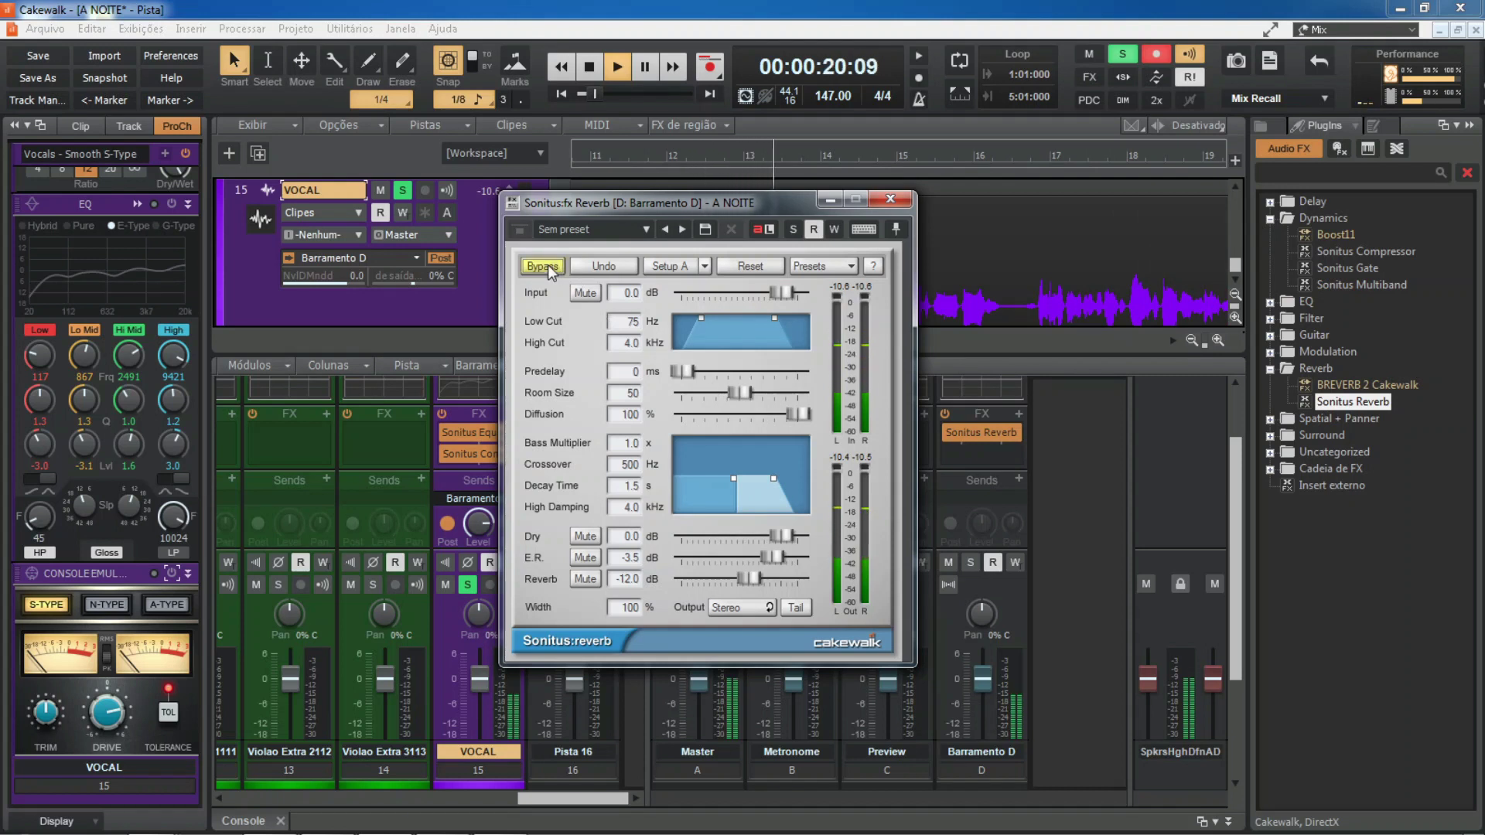
left_click(547, 264)
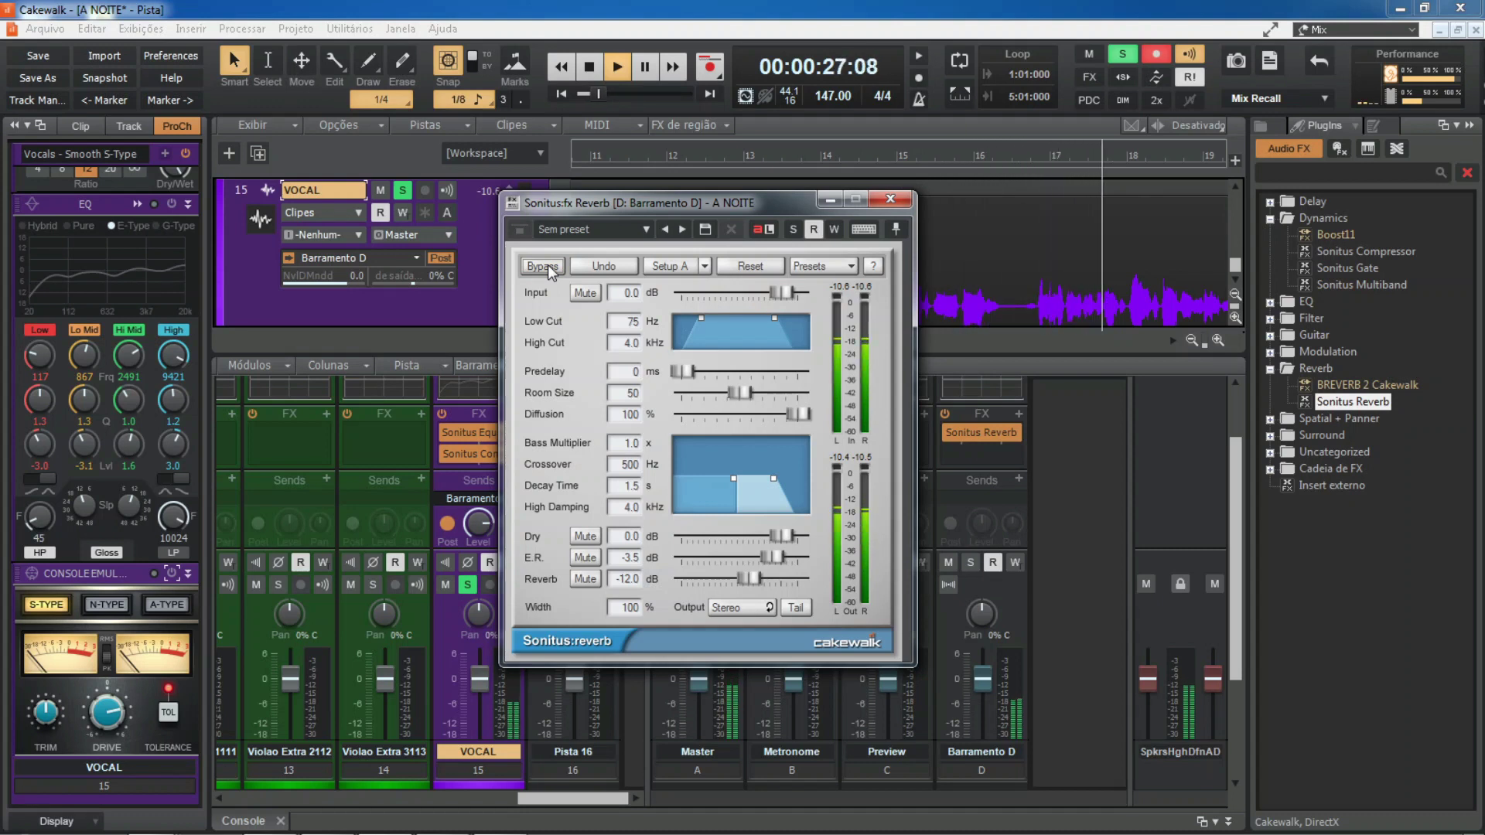
key("space")
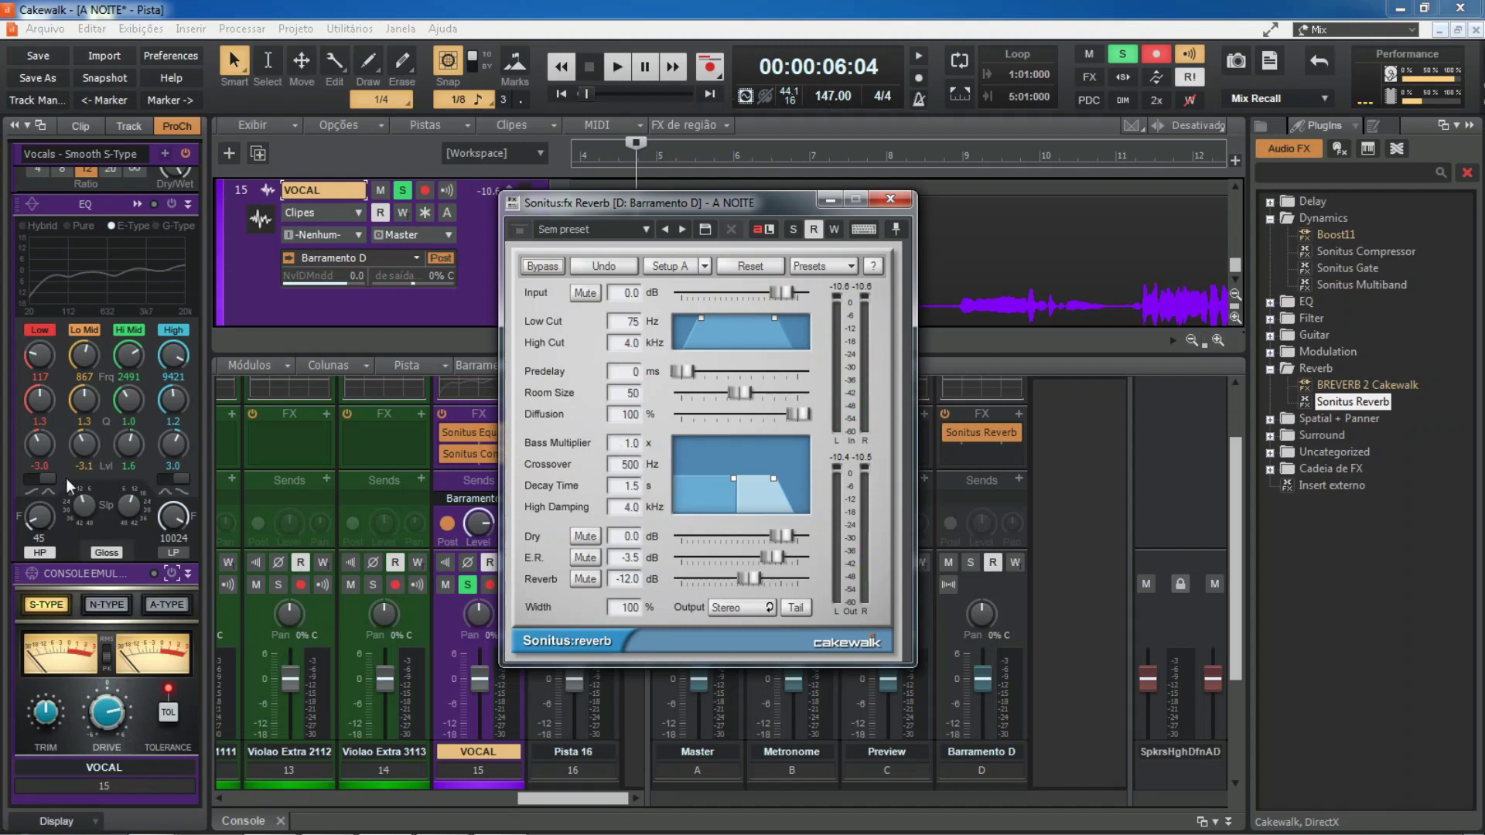
Switch to the Windows Calculator and divide 60000 by the 147 BPM tempo
mouse_move(66, 829)
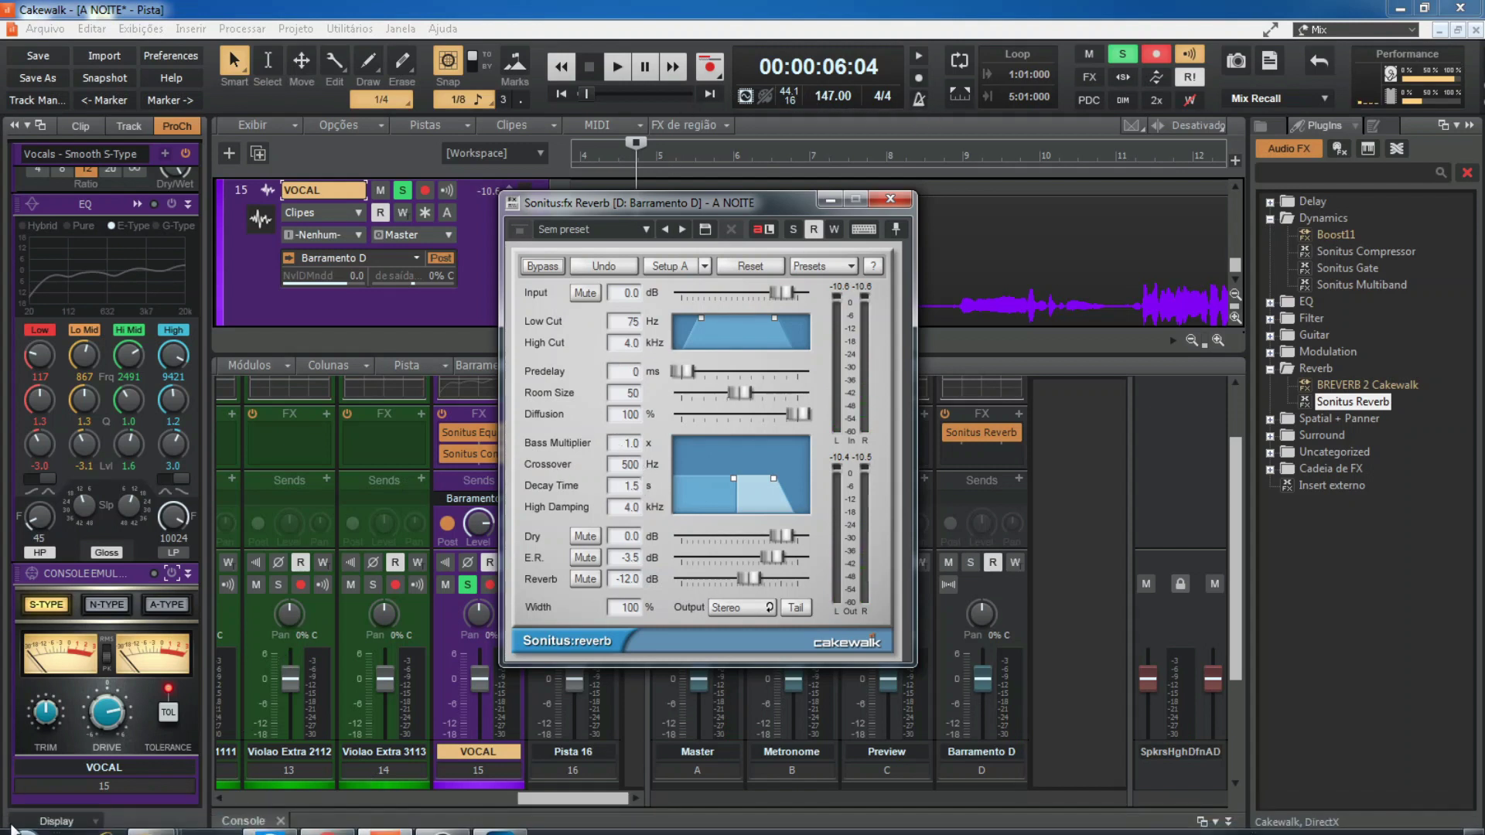
left_click(19, 822)
type("calc")
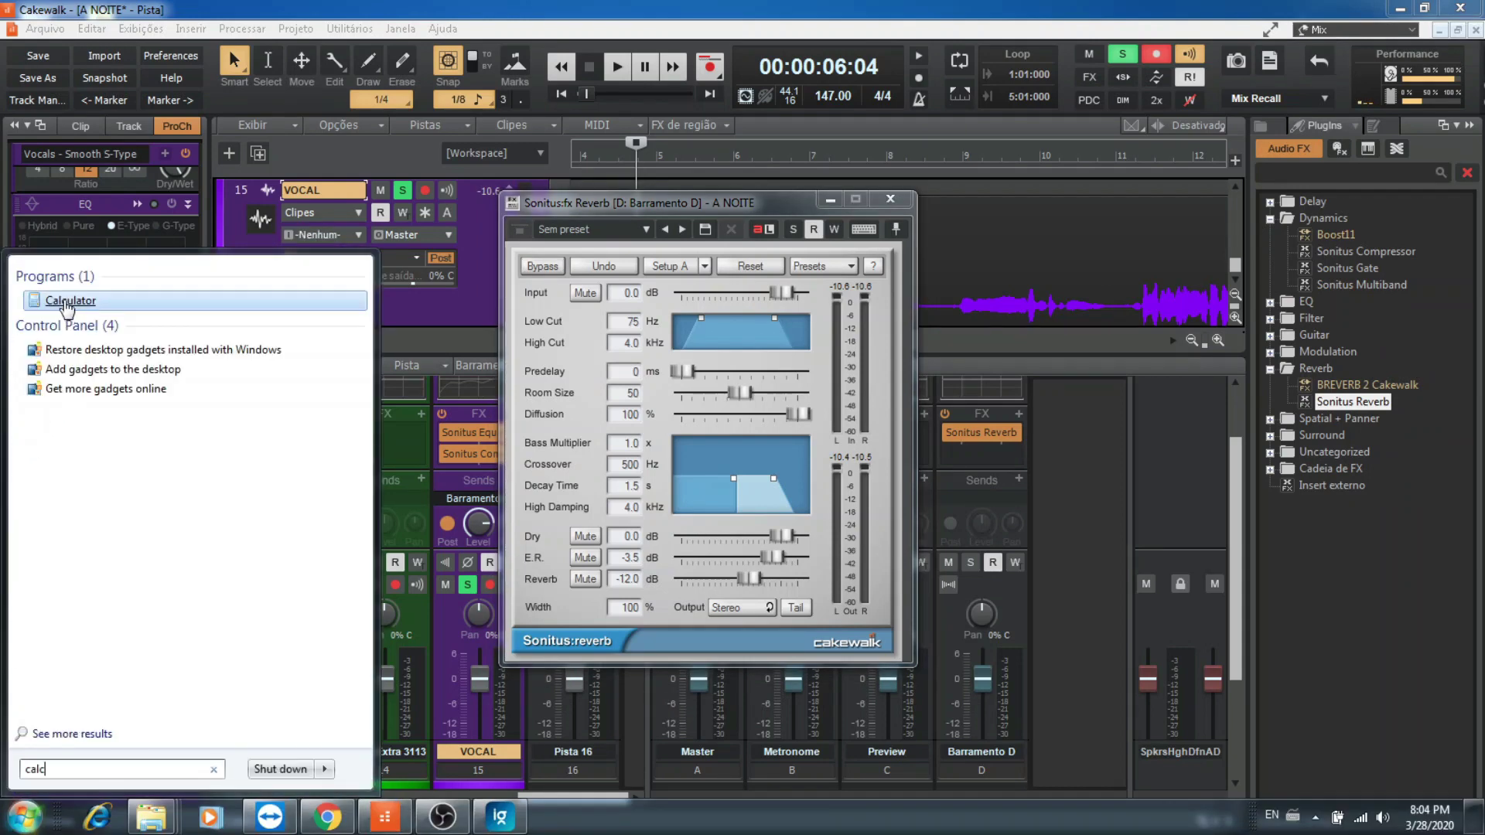
key("Return")
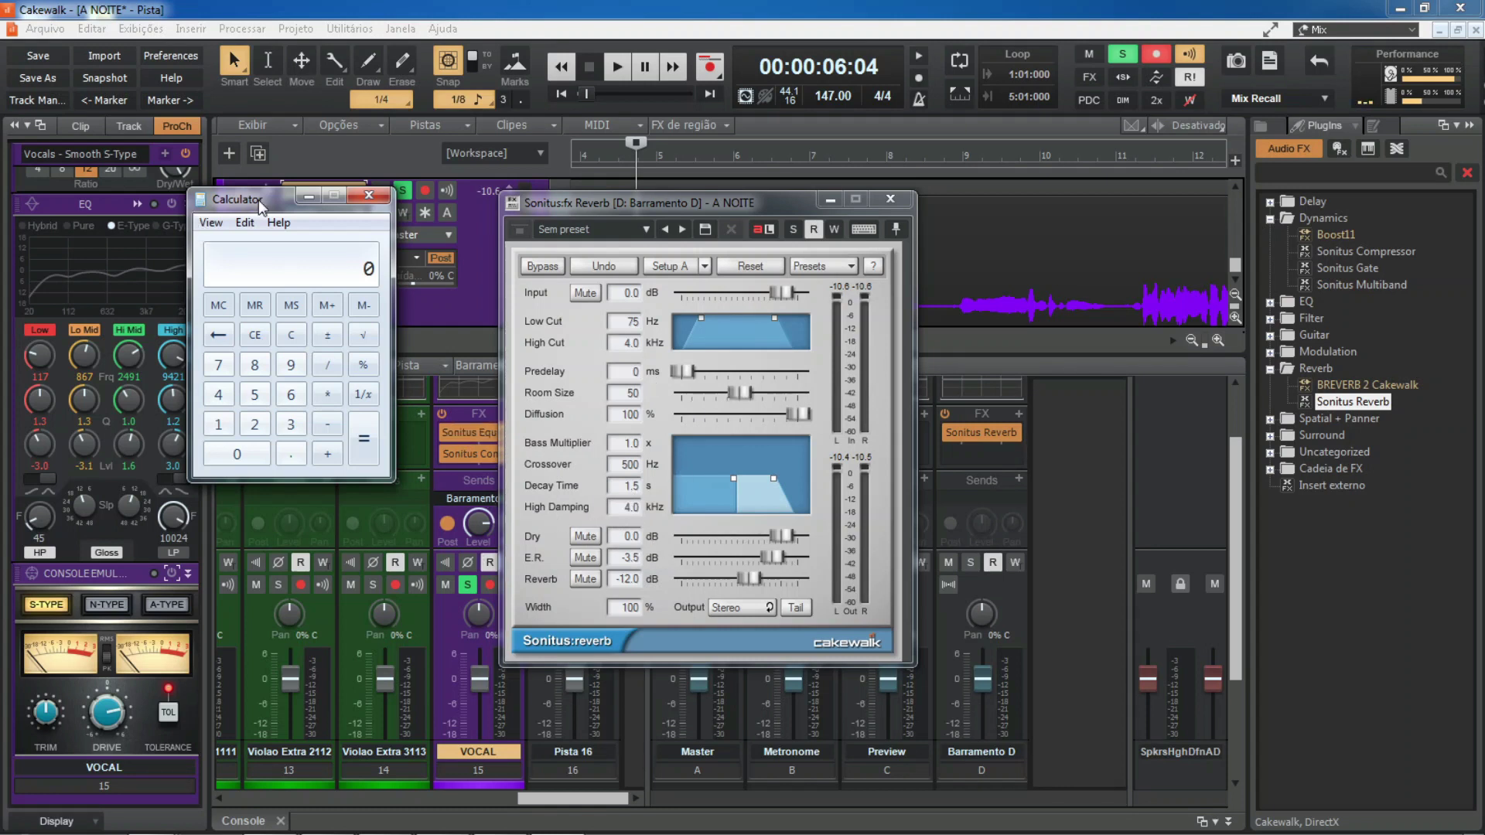
type("60000/147")
key("Return")
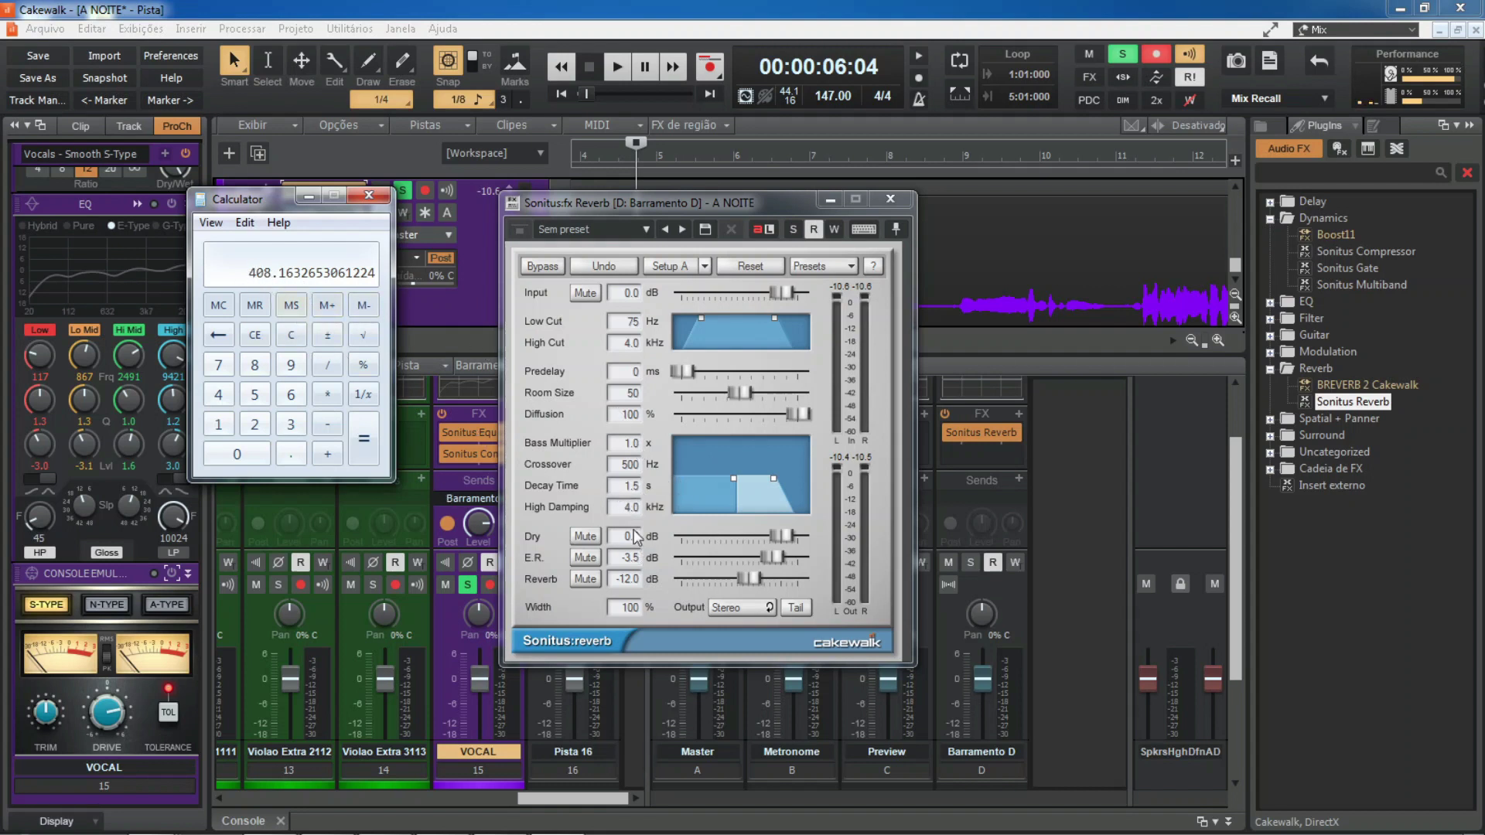
Set the decay time of Sonitus Reverb on Barramento D to 0.408 s
double_click(631, 487)
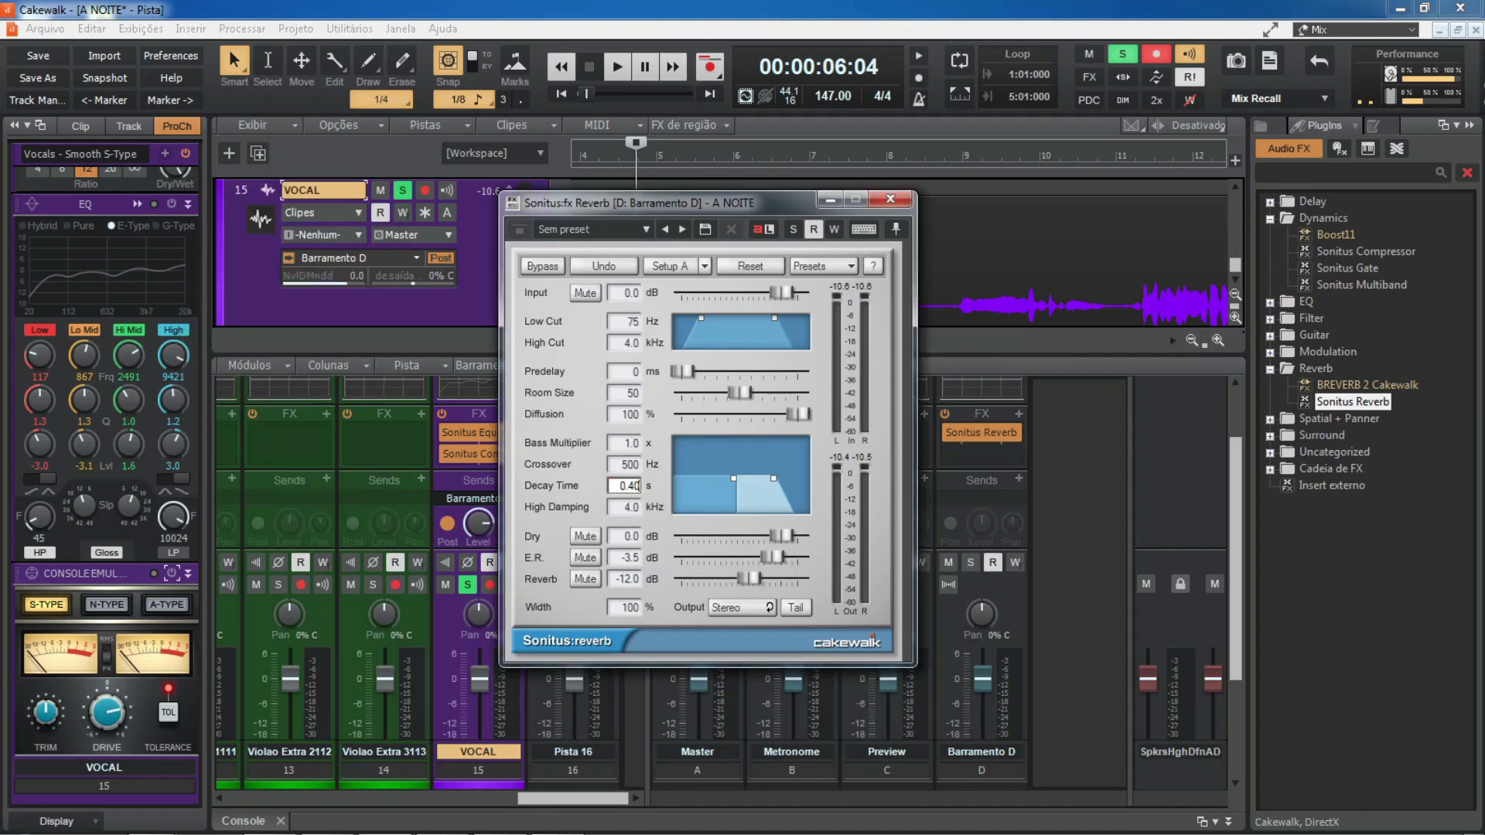
type("0.408")
key("Return")
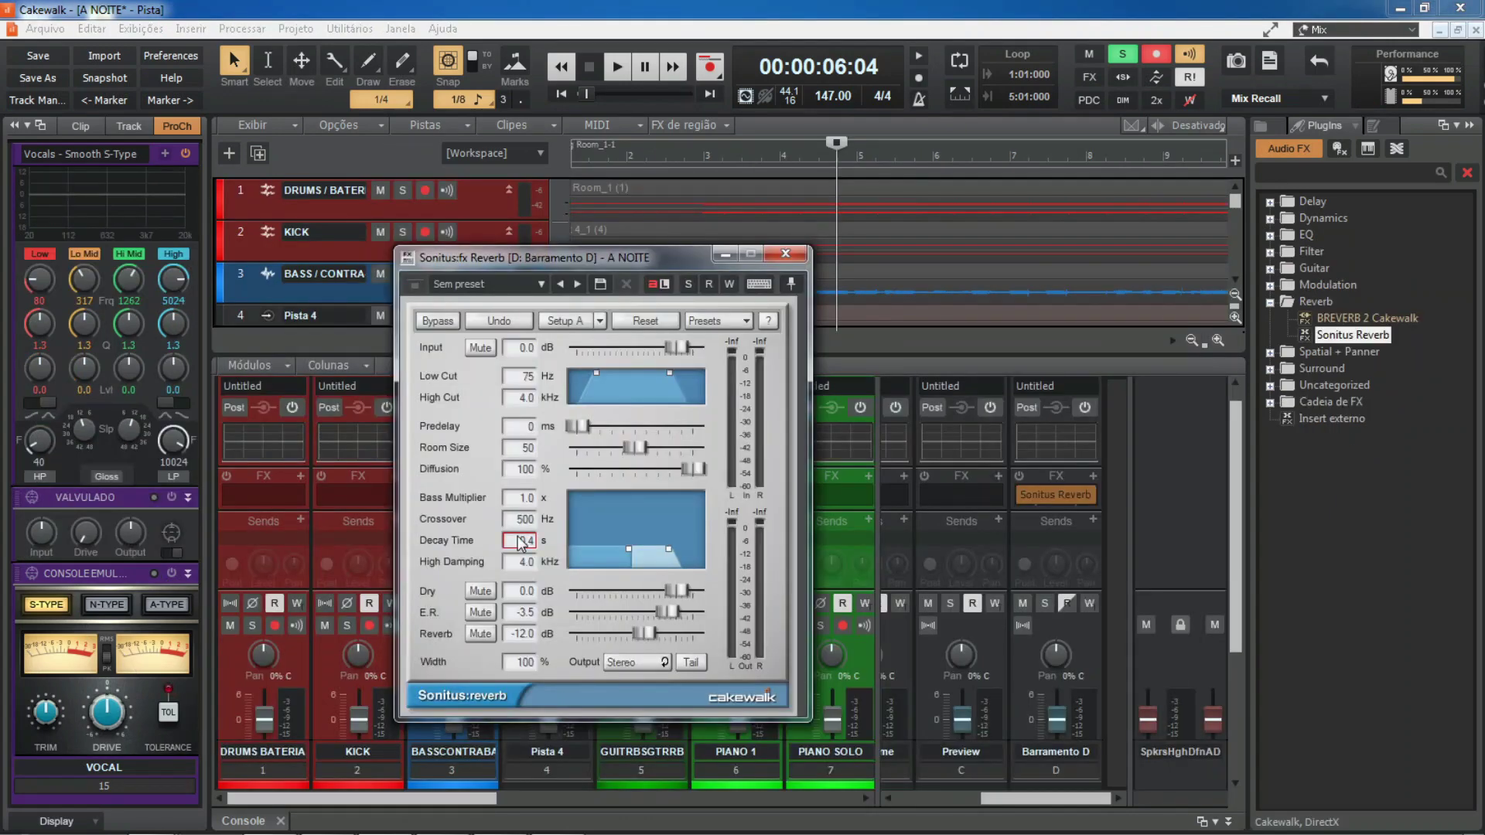
Set the decay time of Sonitus Reverb on Barramento D to 0.8 s
double_click(520, 540)
type("0.8")
key("Return")
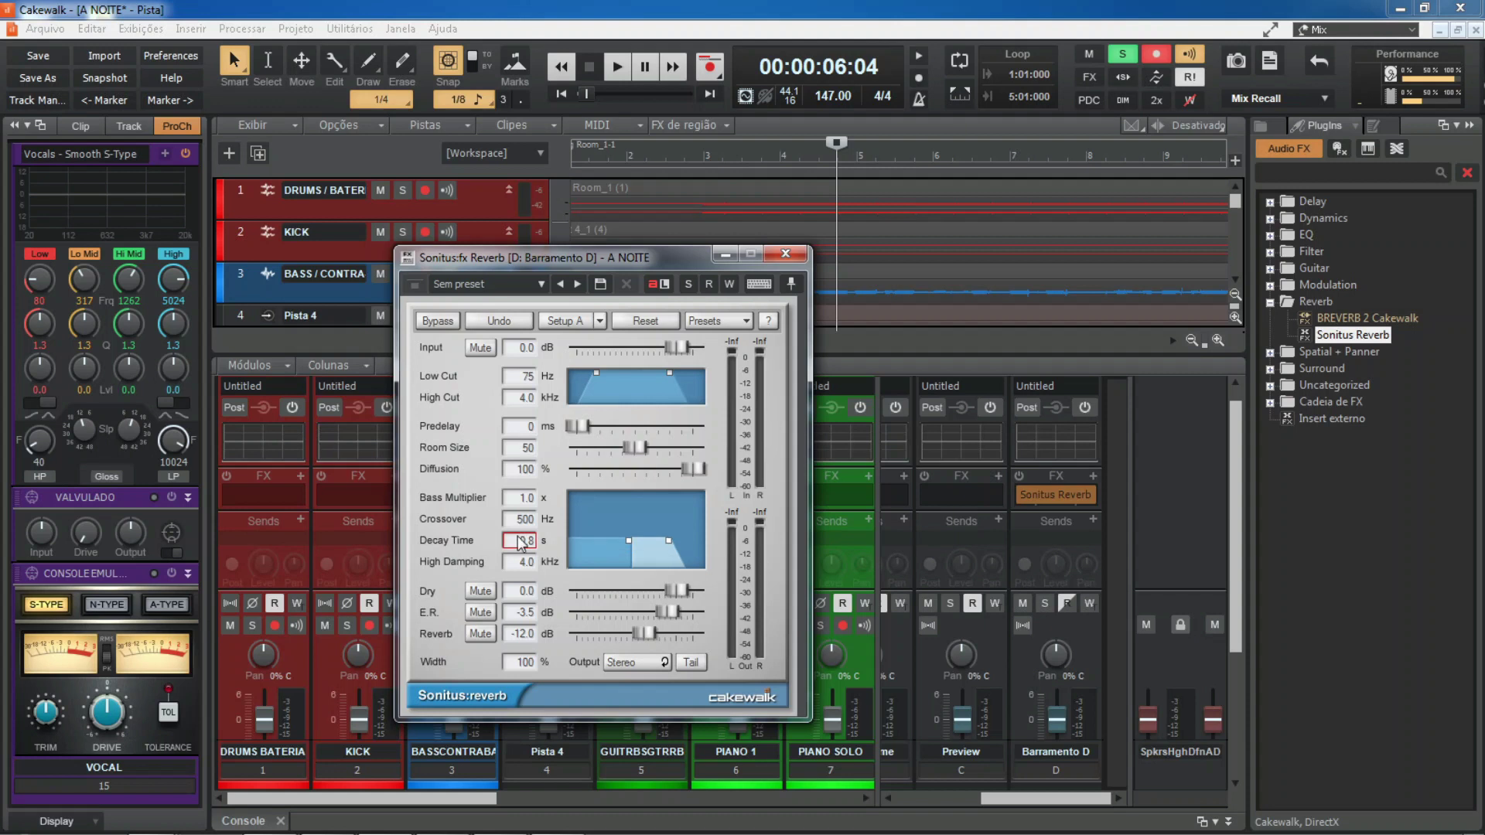
Play the vocal briefly and raise the decay time of Sonitus Reverb on Barramento D to 1.1 s
key("space")
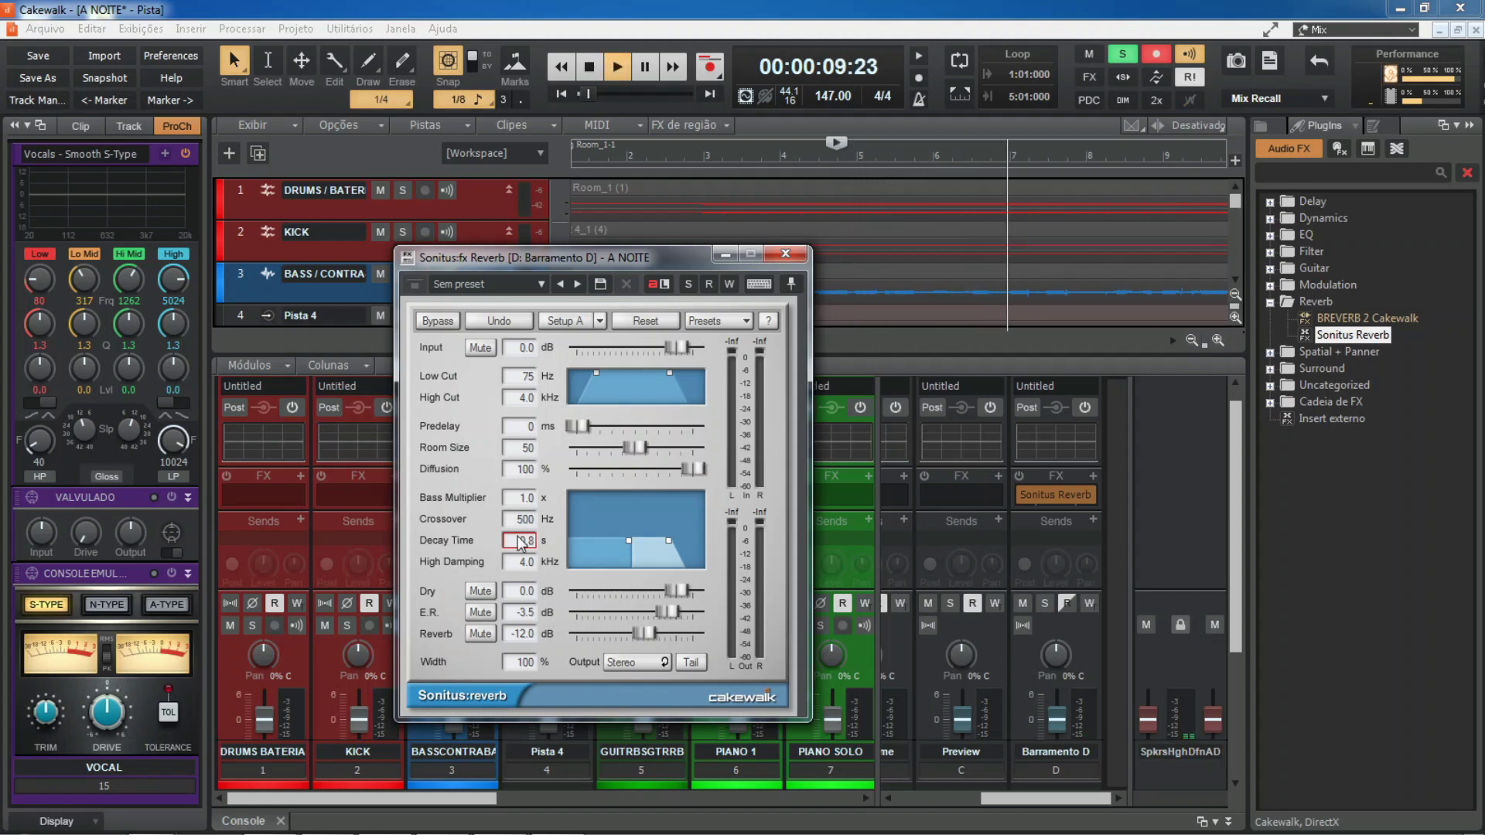
key("space")
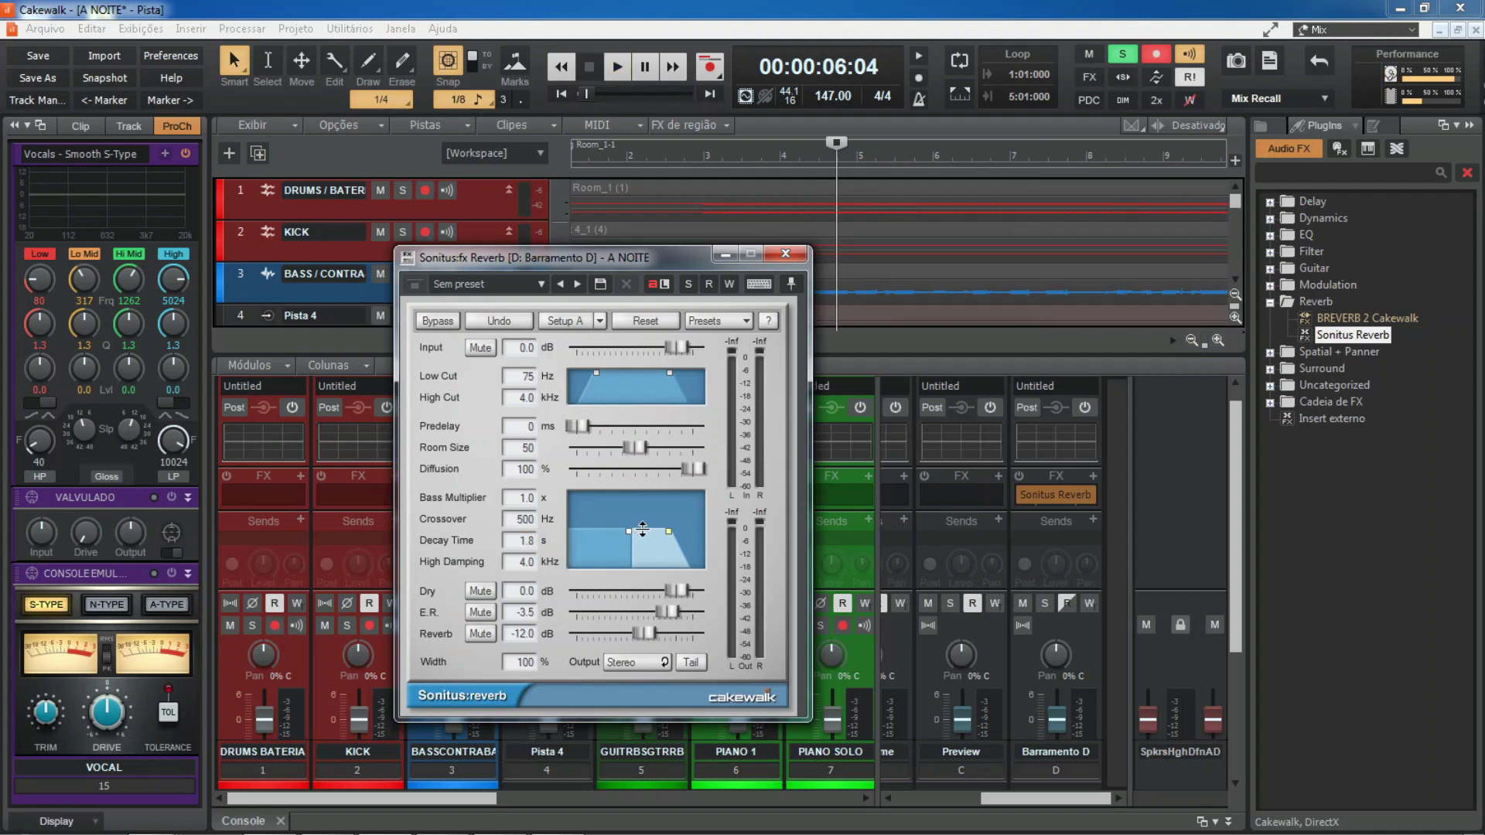
left_click_drag(643, 530, 643, 534)
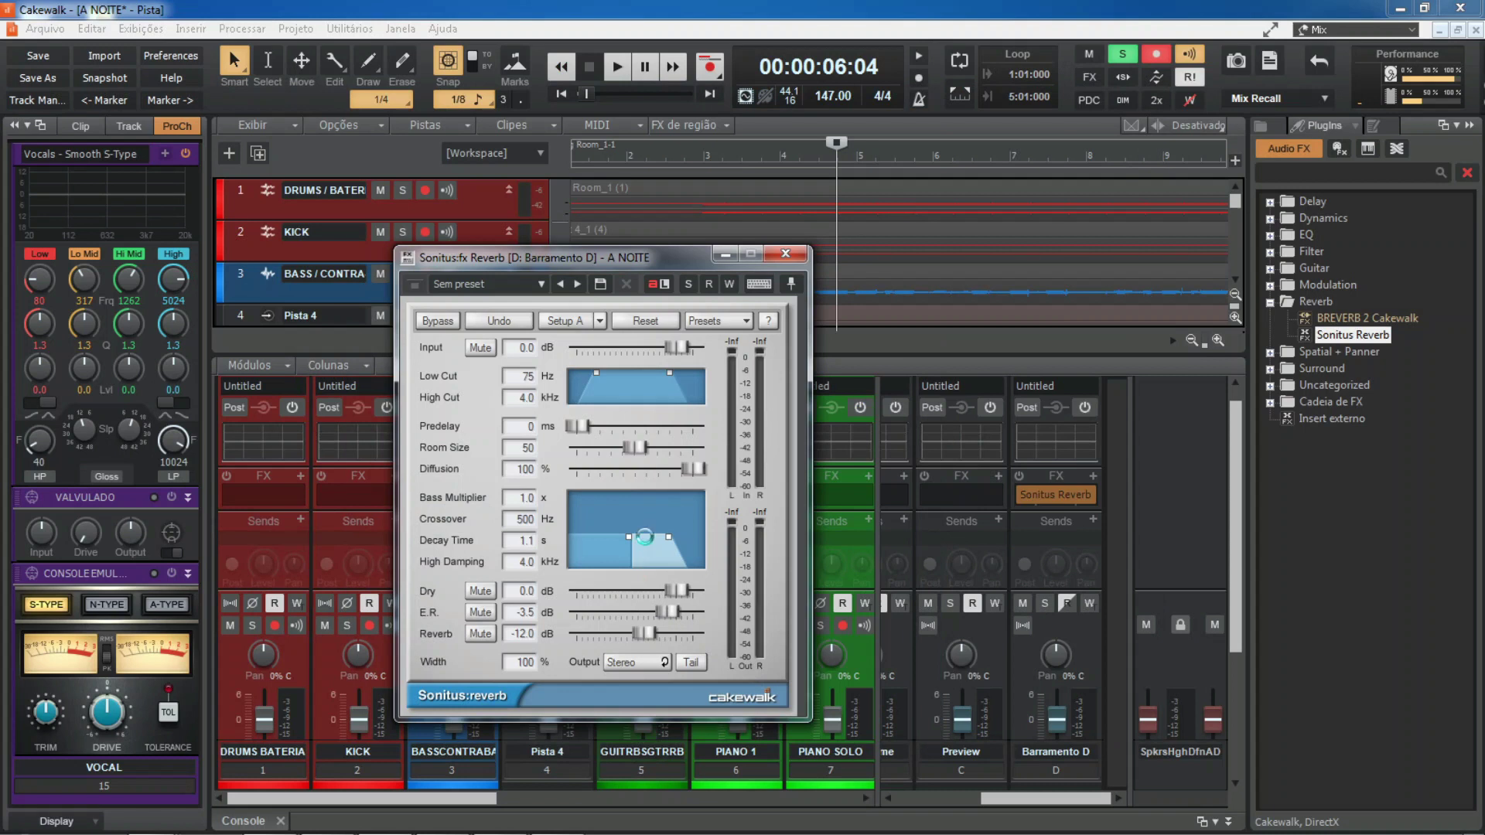
Audition reverb decay times of 20.0 s and 1.6 s while the vocal plays, and settle on 1.2 s
key("space")
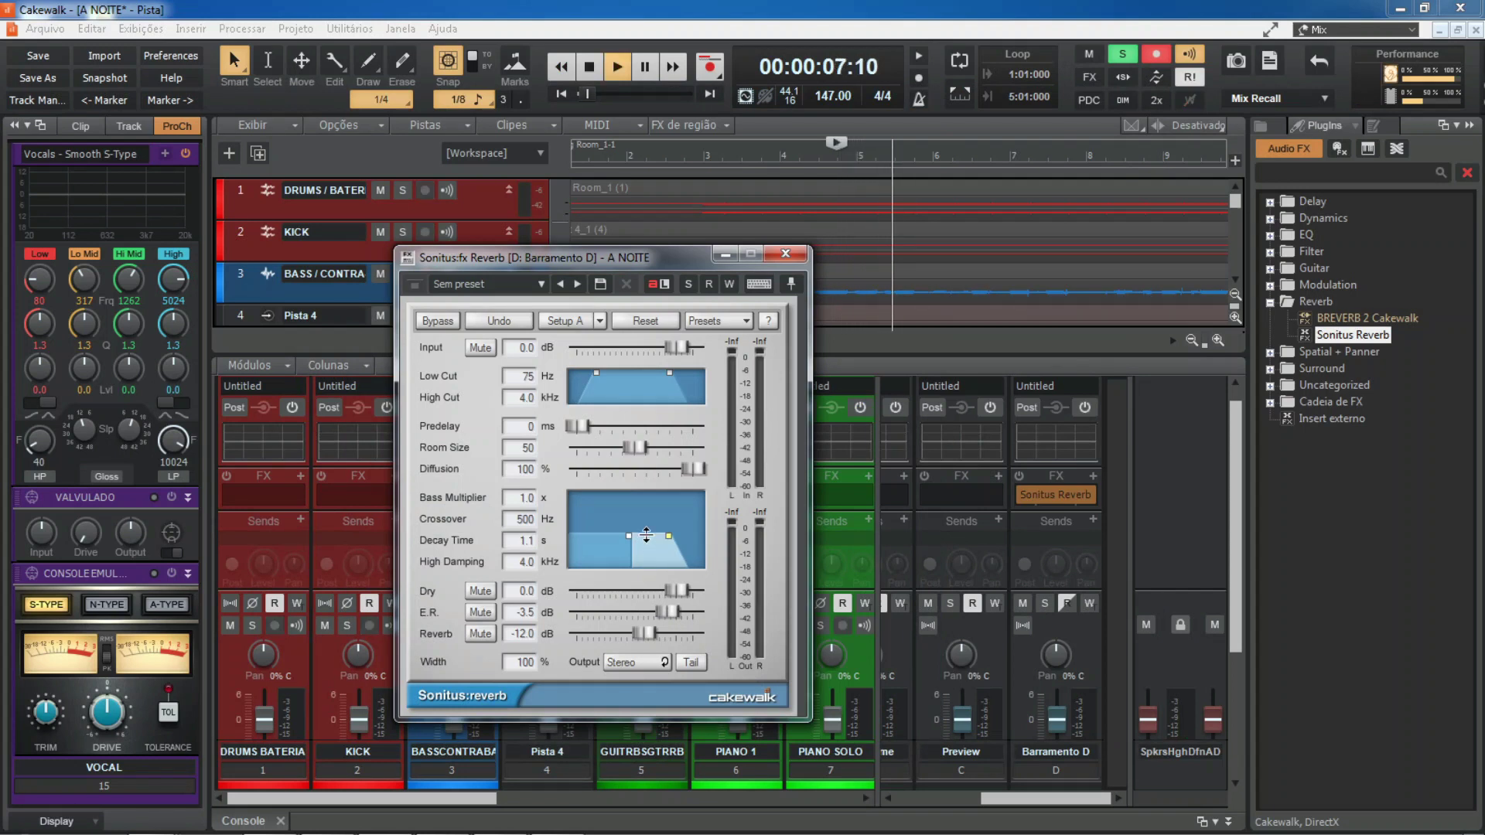
left_click_drag(646, 534, 644, 496)
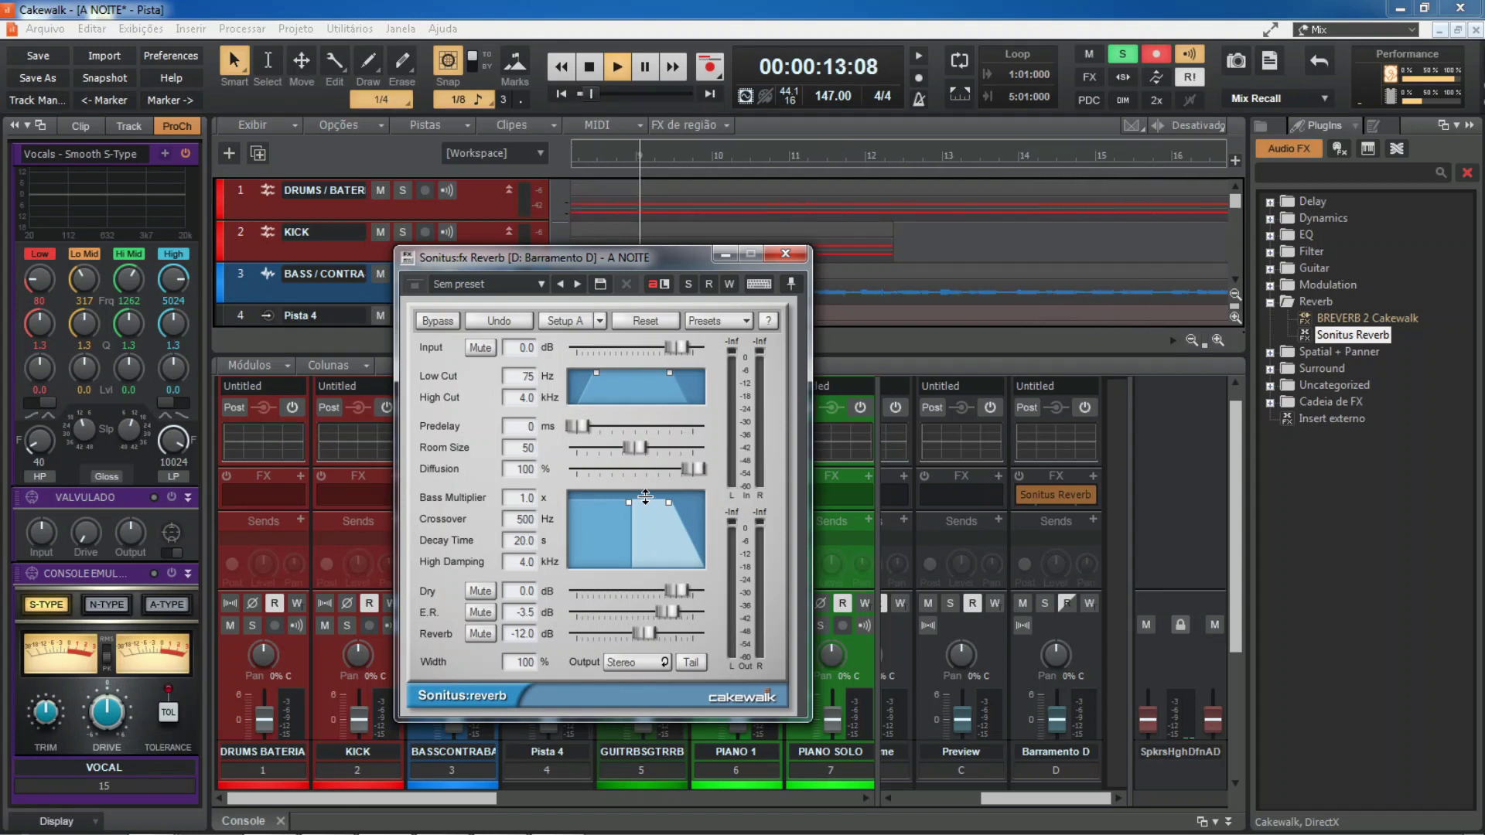
left_click_drag(648, 499, 643, 530)
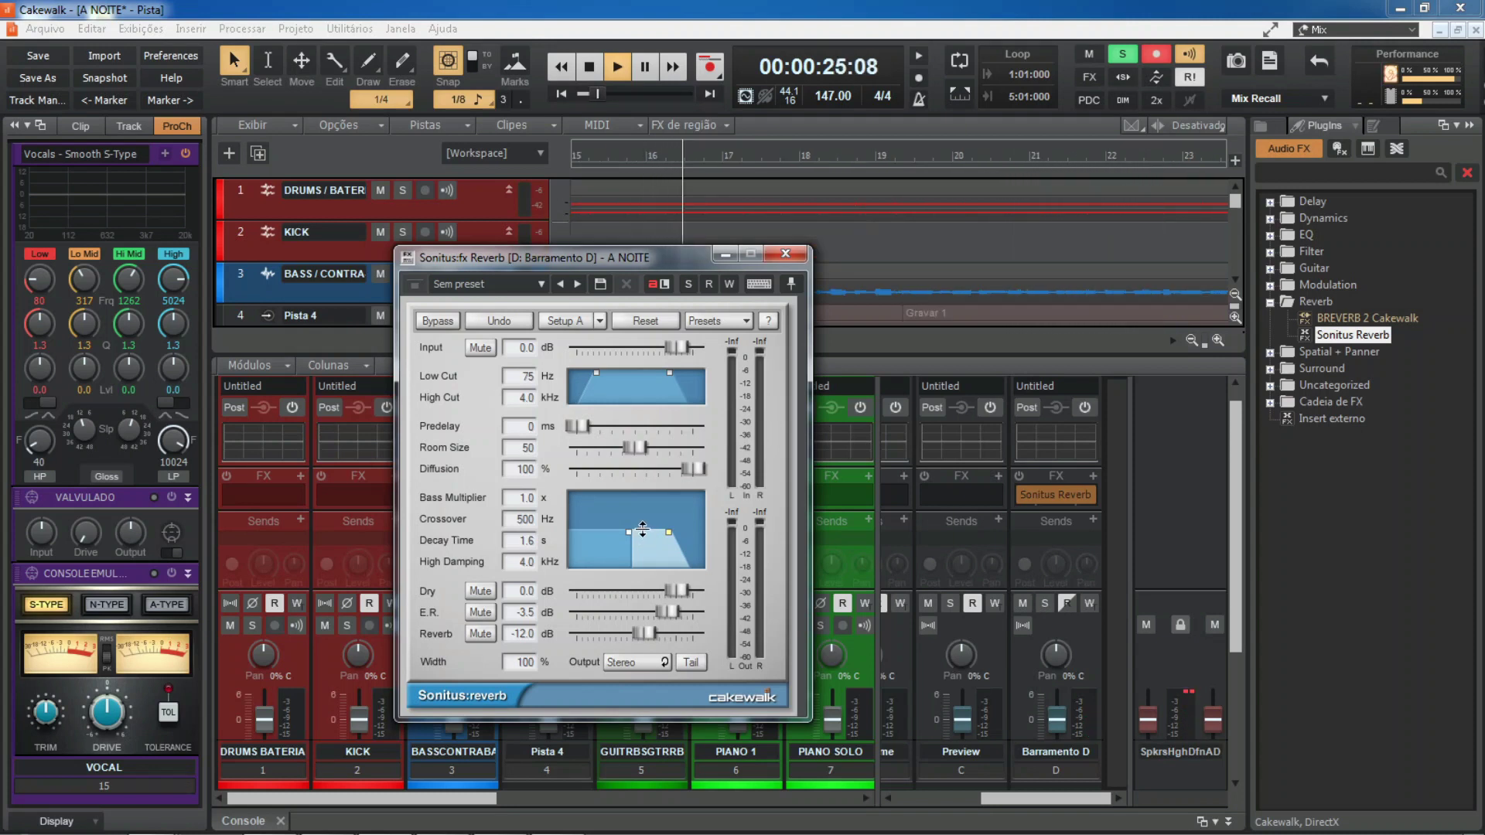
left_click_drag(643, 530, 640, 535)
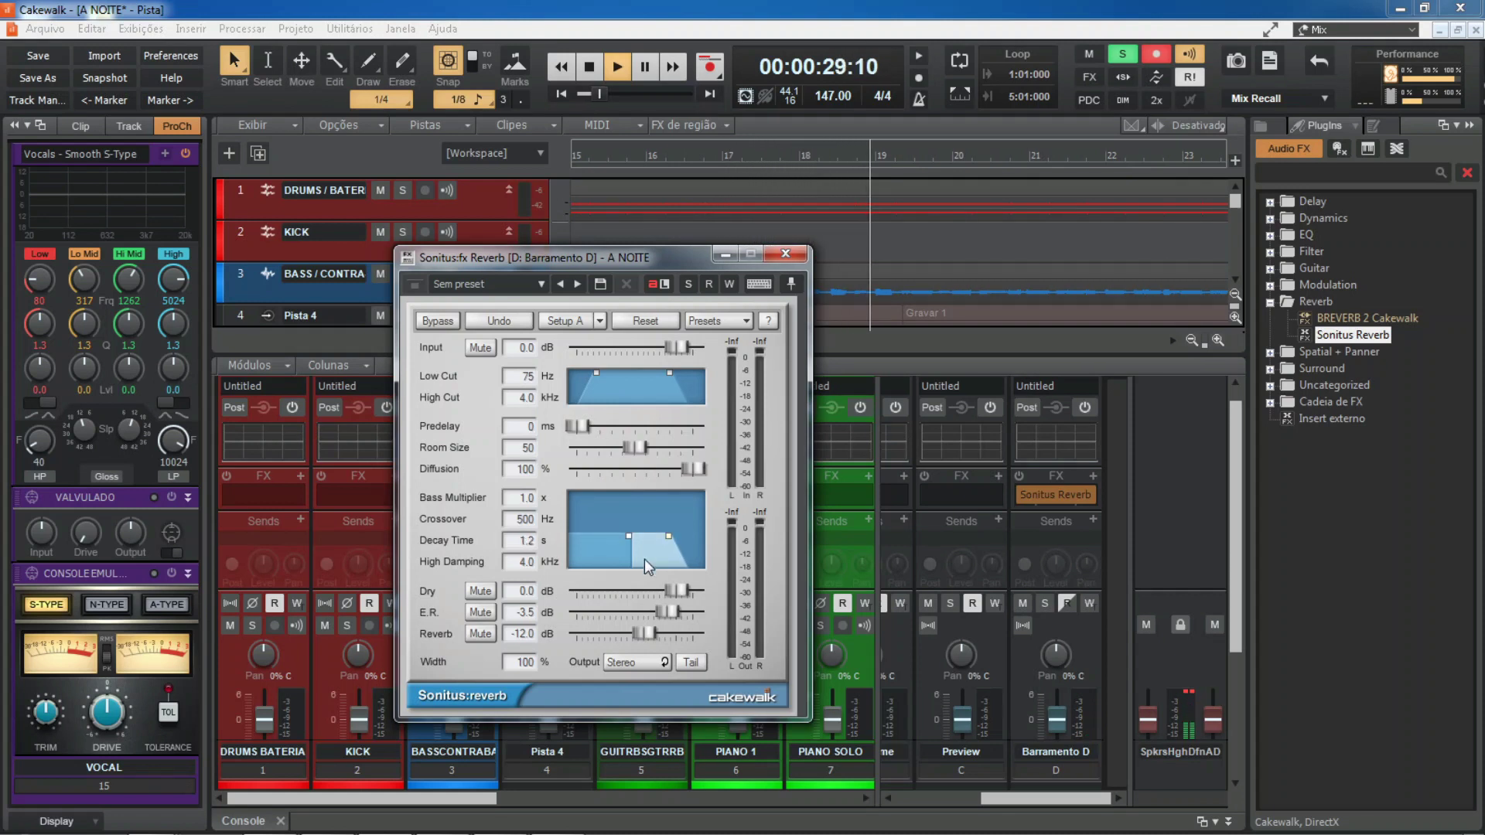
key("space")
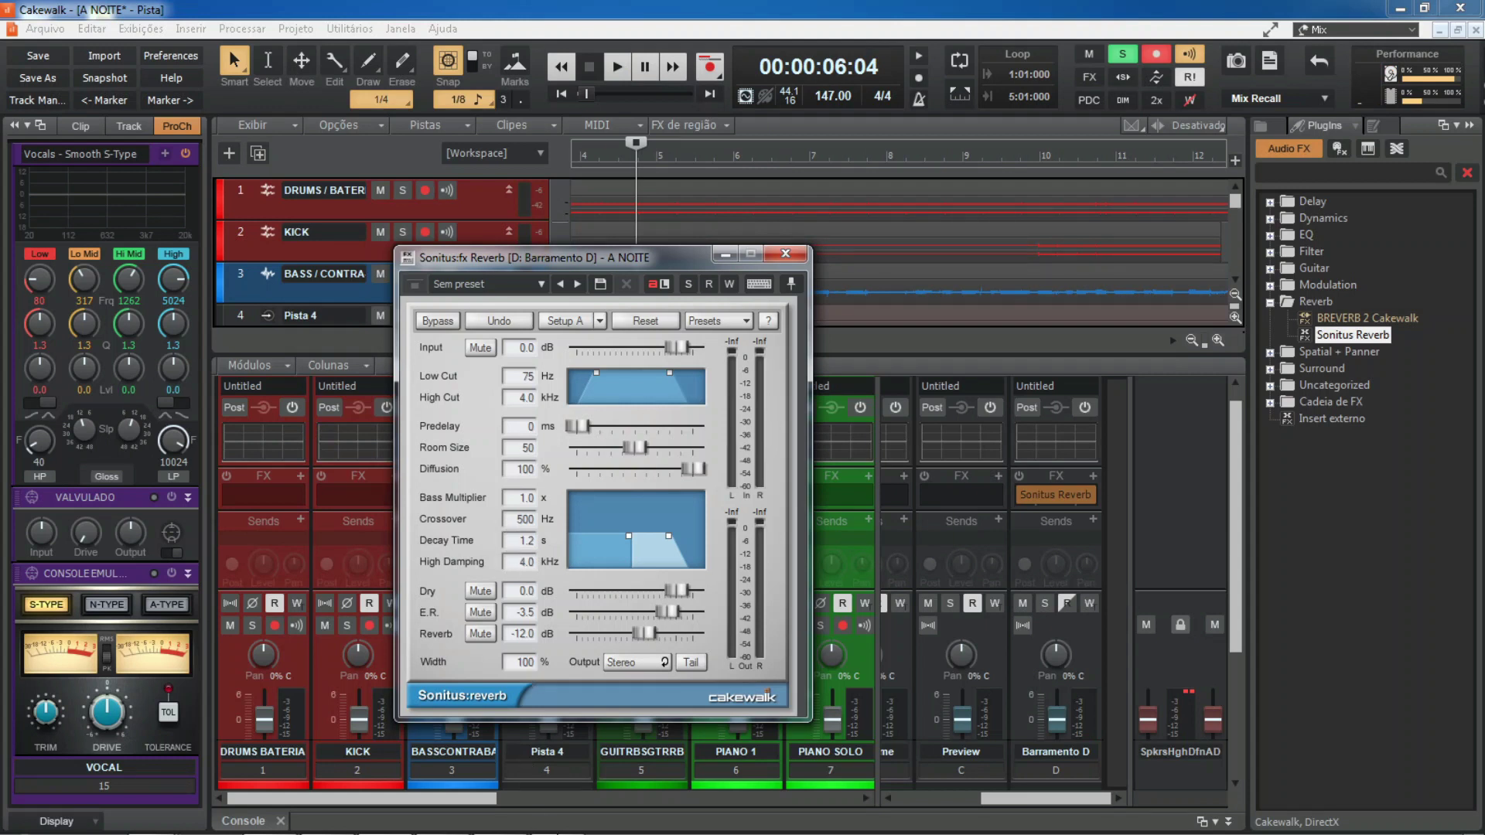
Switch to the Windows Calculator and divide the beat duration by 4 twice in succession
left_click(557, 826)
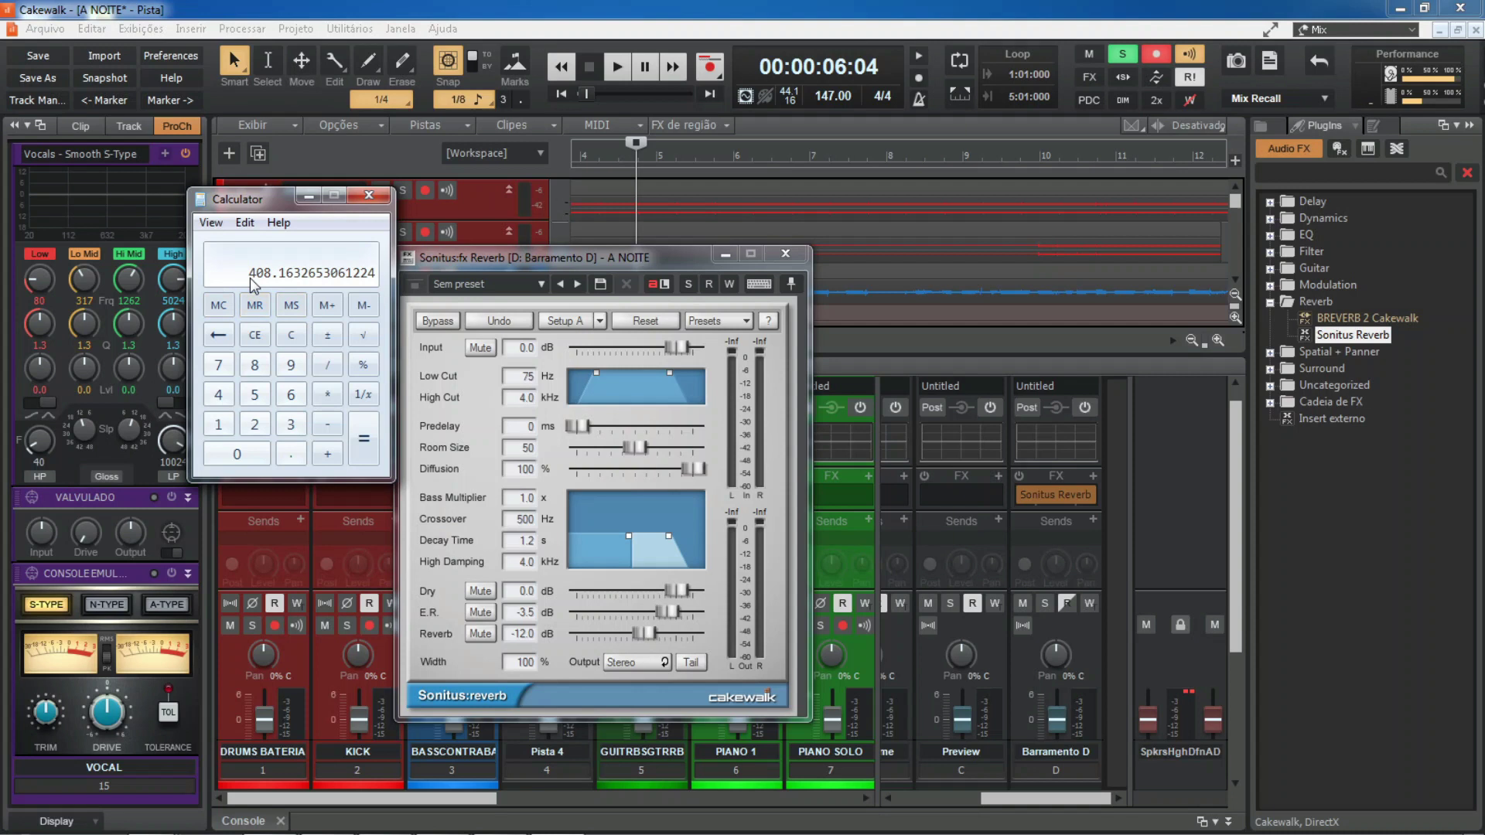
left_click(329, 366)
type("4")
left_click(368, 445)
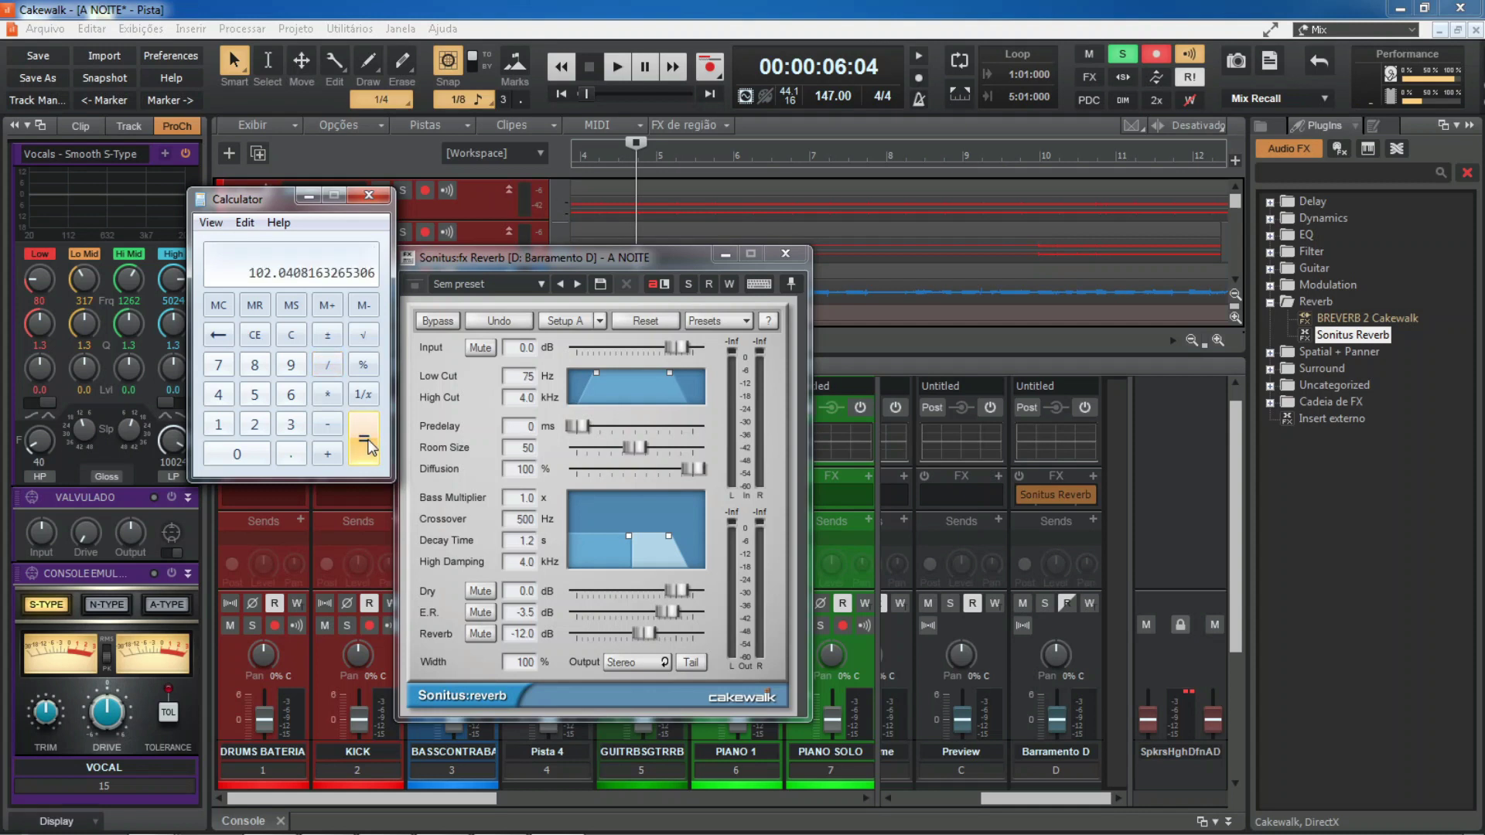
left_click(328, 365)
type("4")
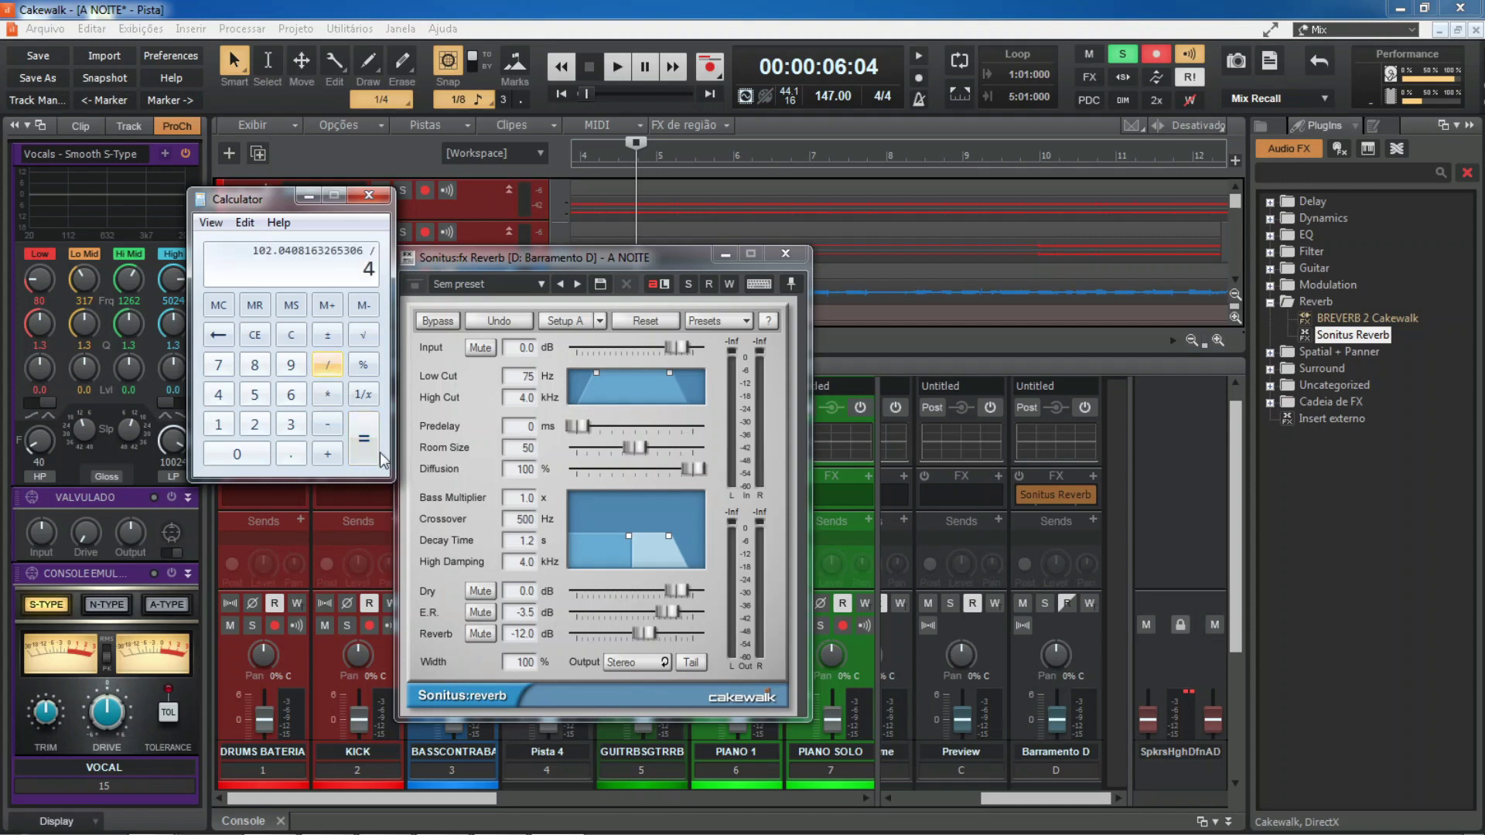
left_click(366, 447)
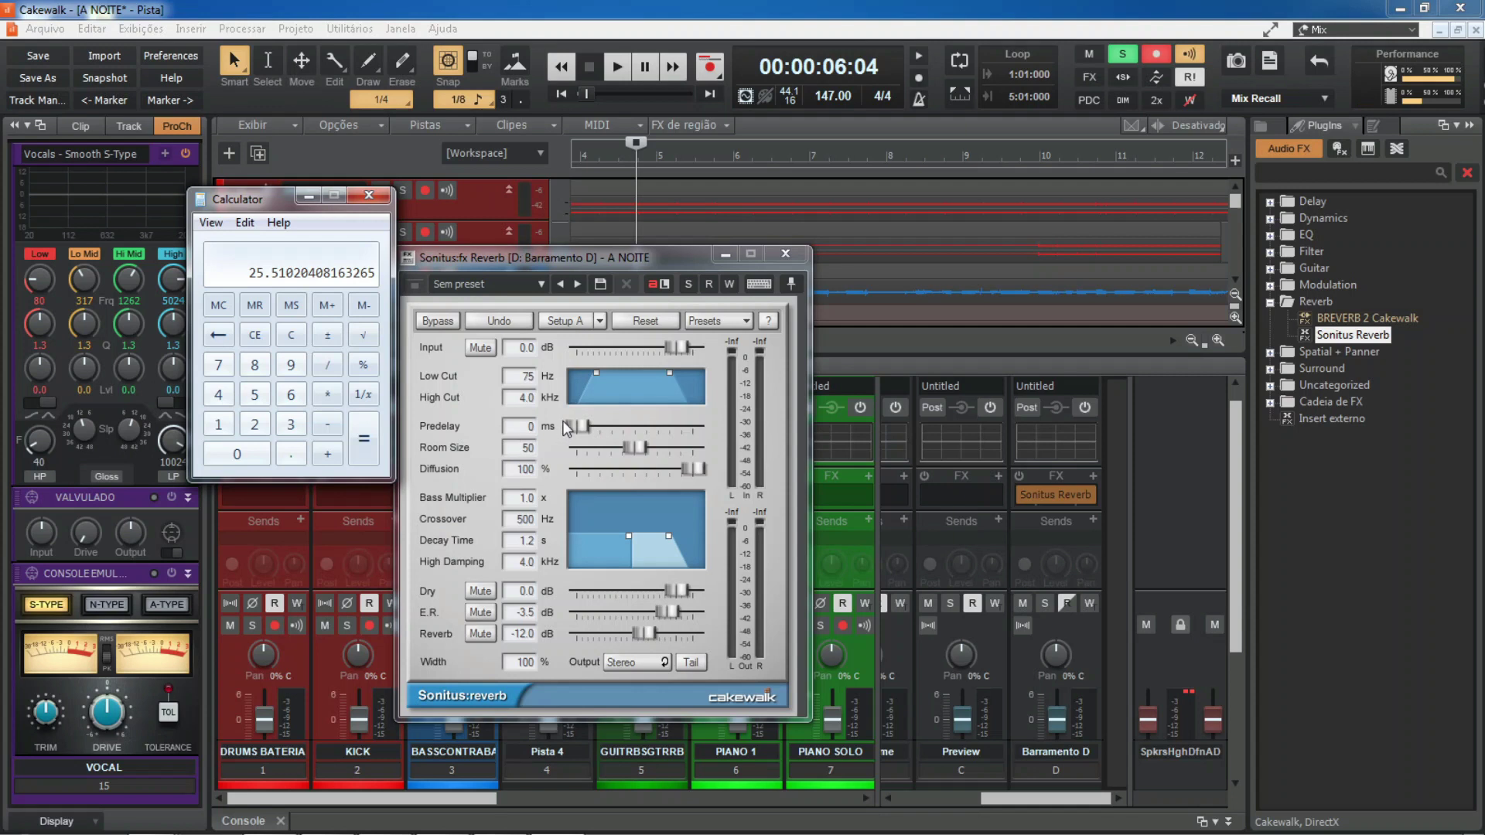
Set the predelay of Sonitus Reverb to 50 ms and compare the vocal with the reverb bypassed and active
left_click_drag(567, 428, 582, 426)
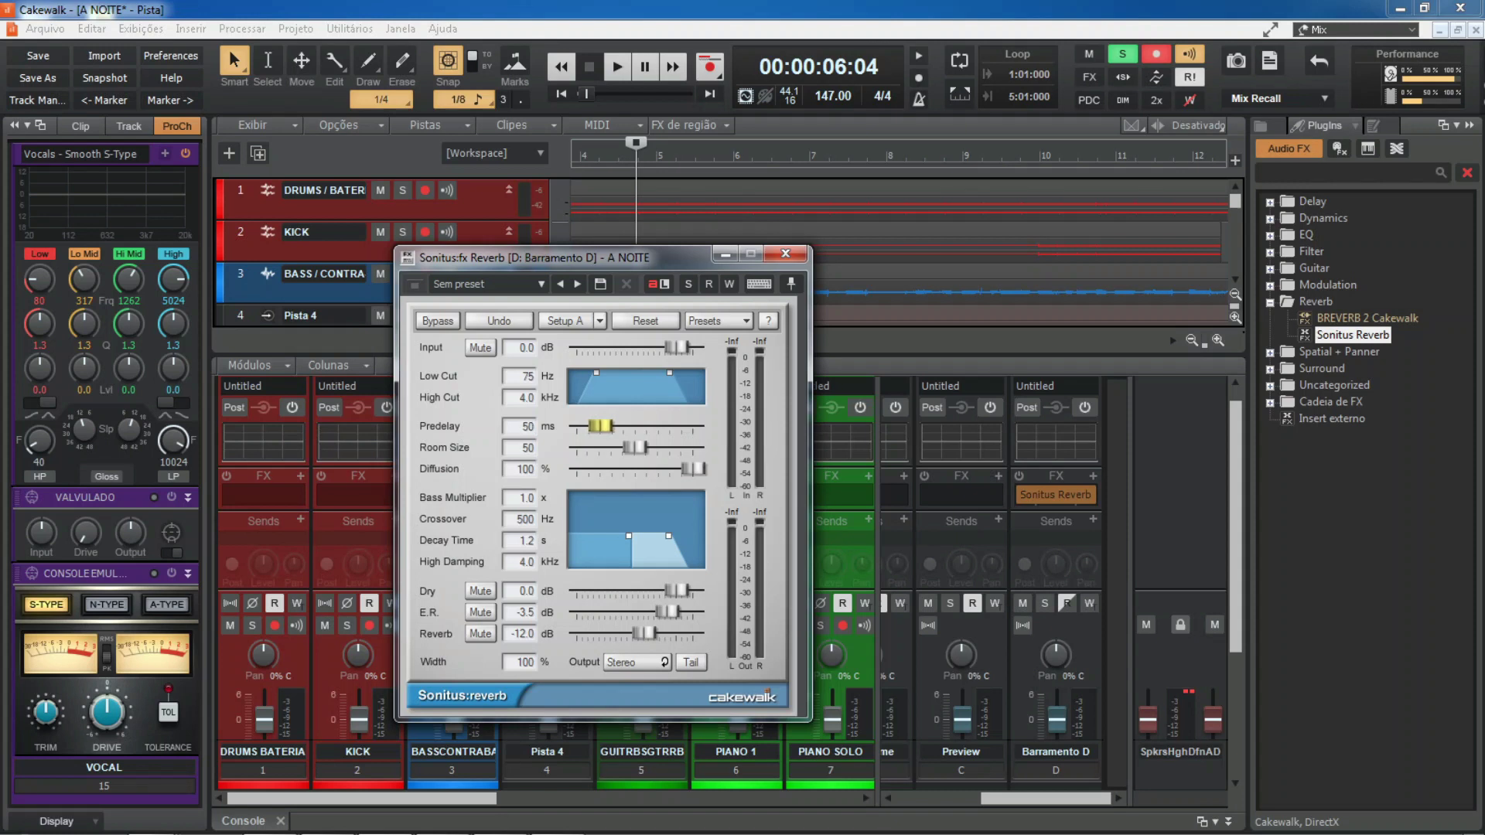
key("space")
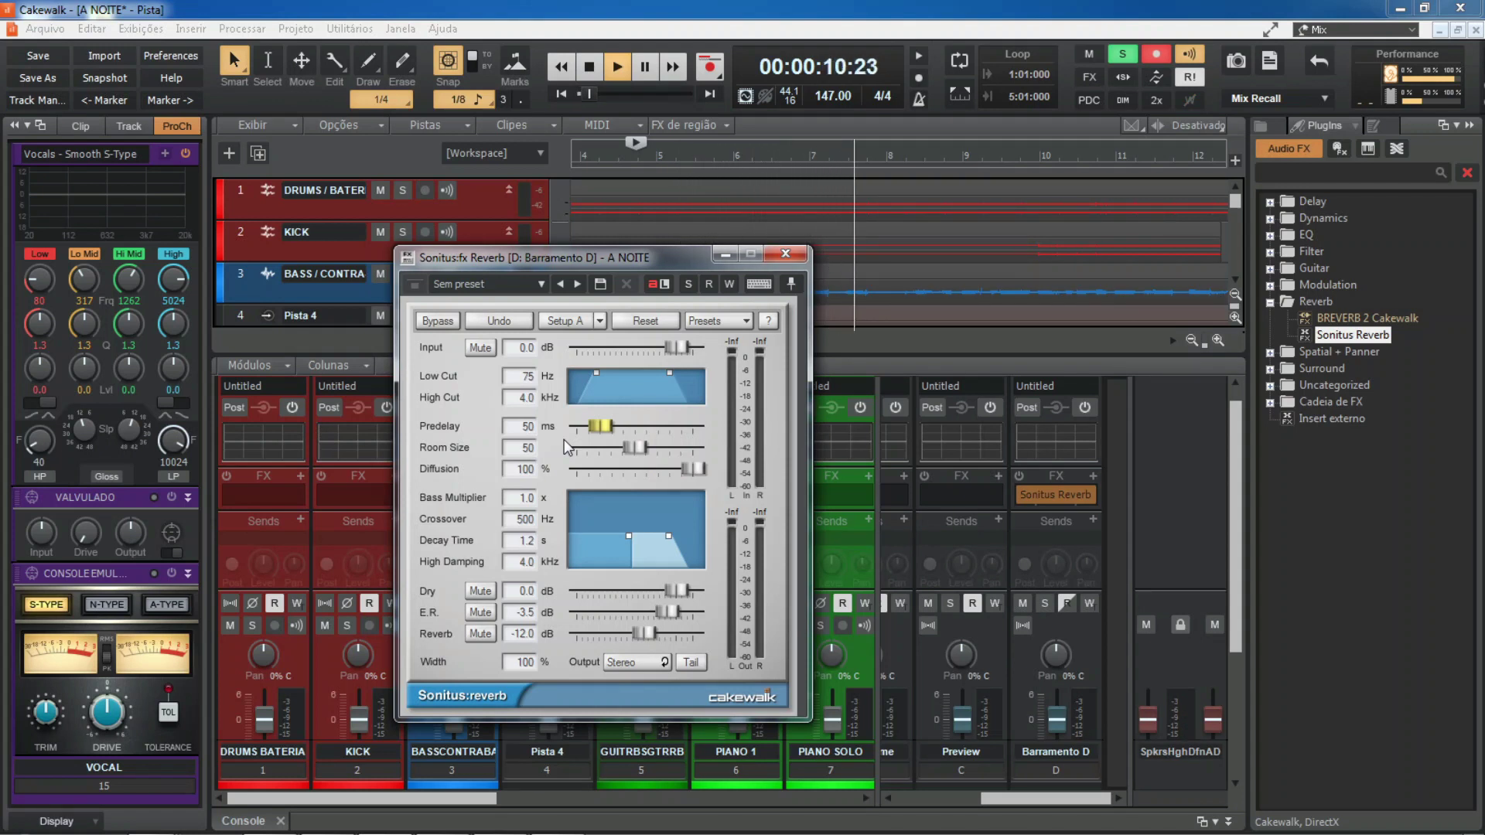
left_click(449, 322)
left_click(449, 322)
Turn on the Post option and the ProChannel of Barramento D, and compare the sound with Sonitus Reverb bypassed and active
left_click(1034, 405)
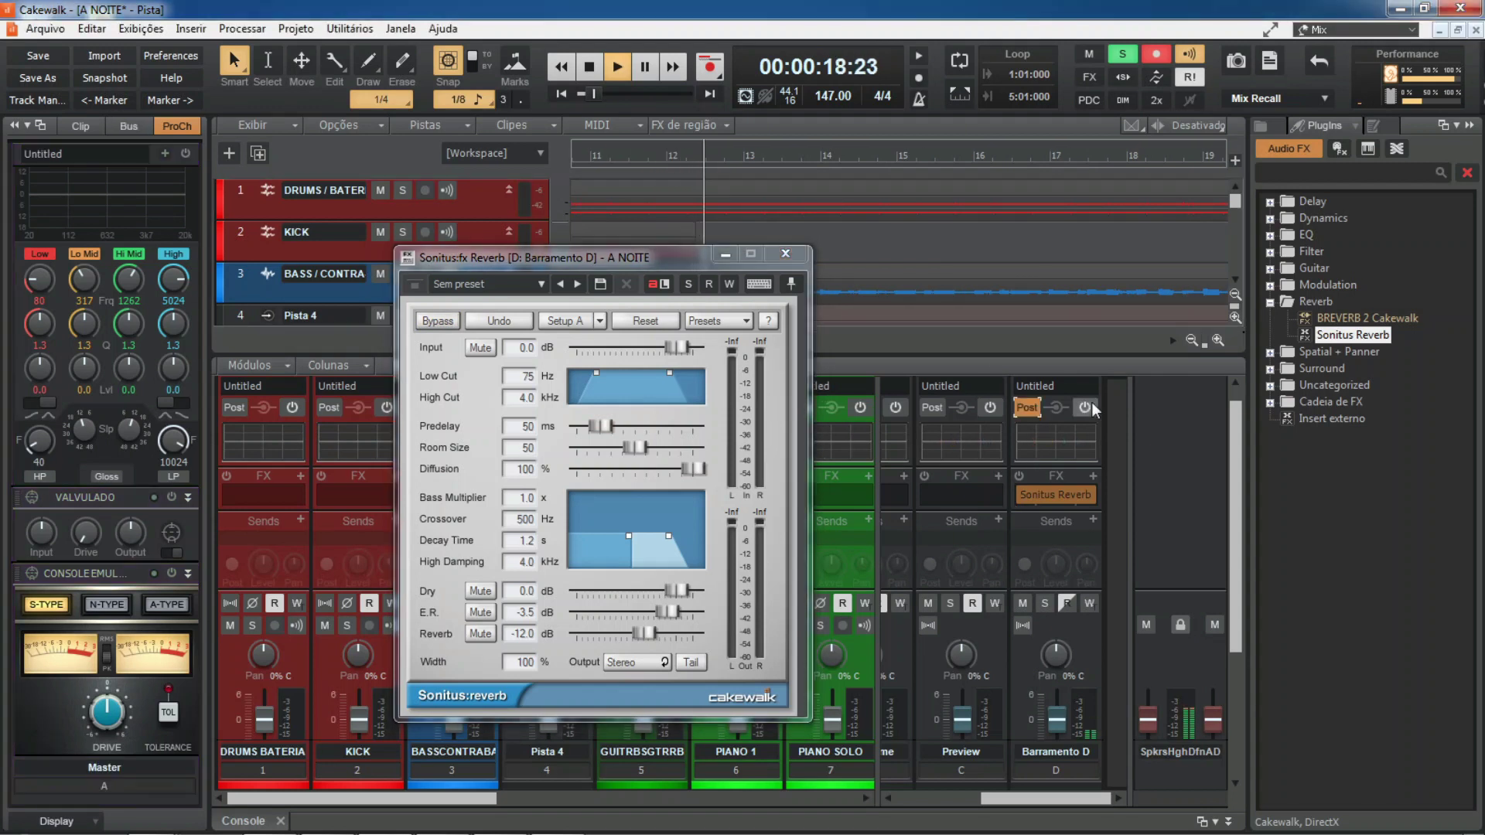
left_click(1085, 407)
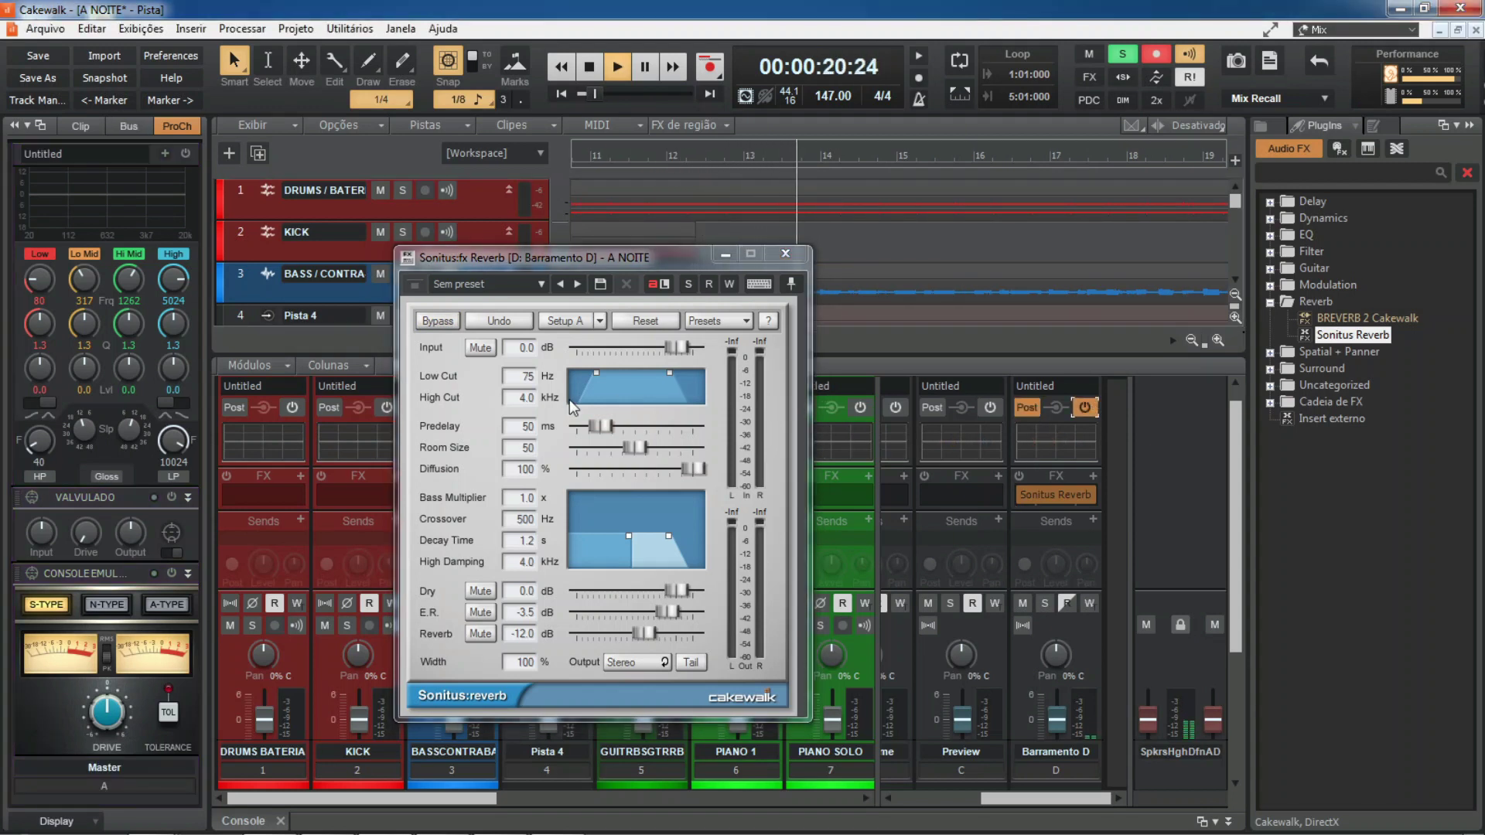
left_click(447, 319)
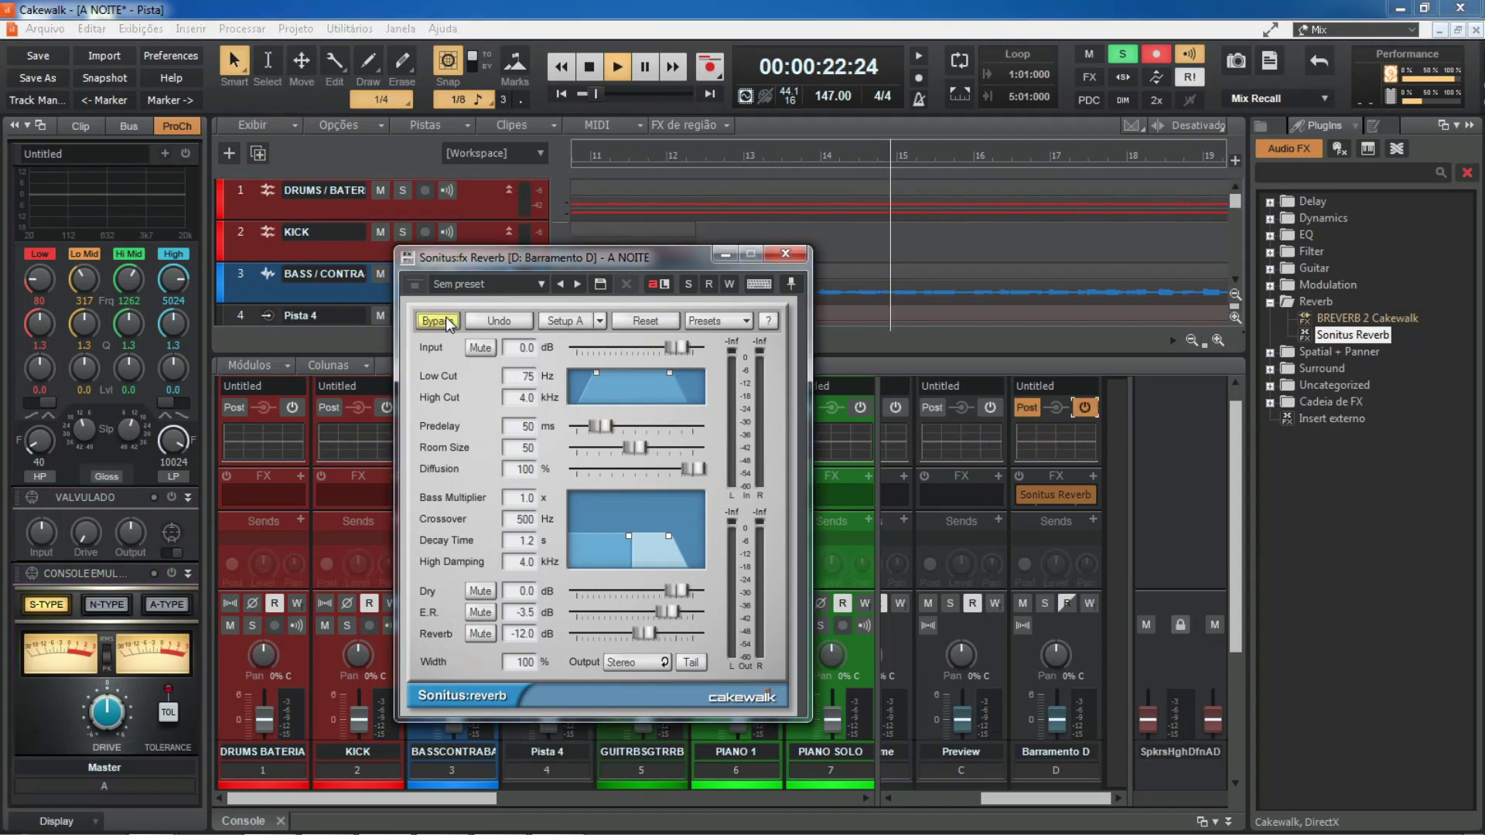
left_click(446, 318)
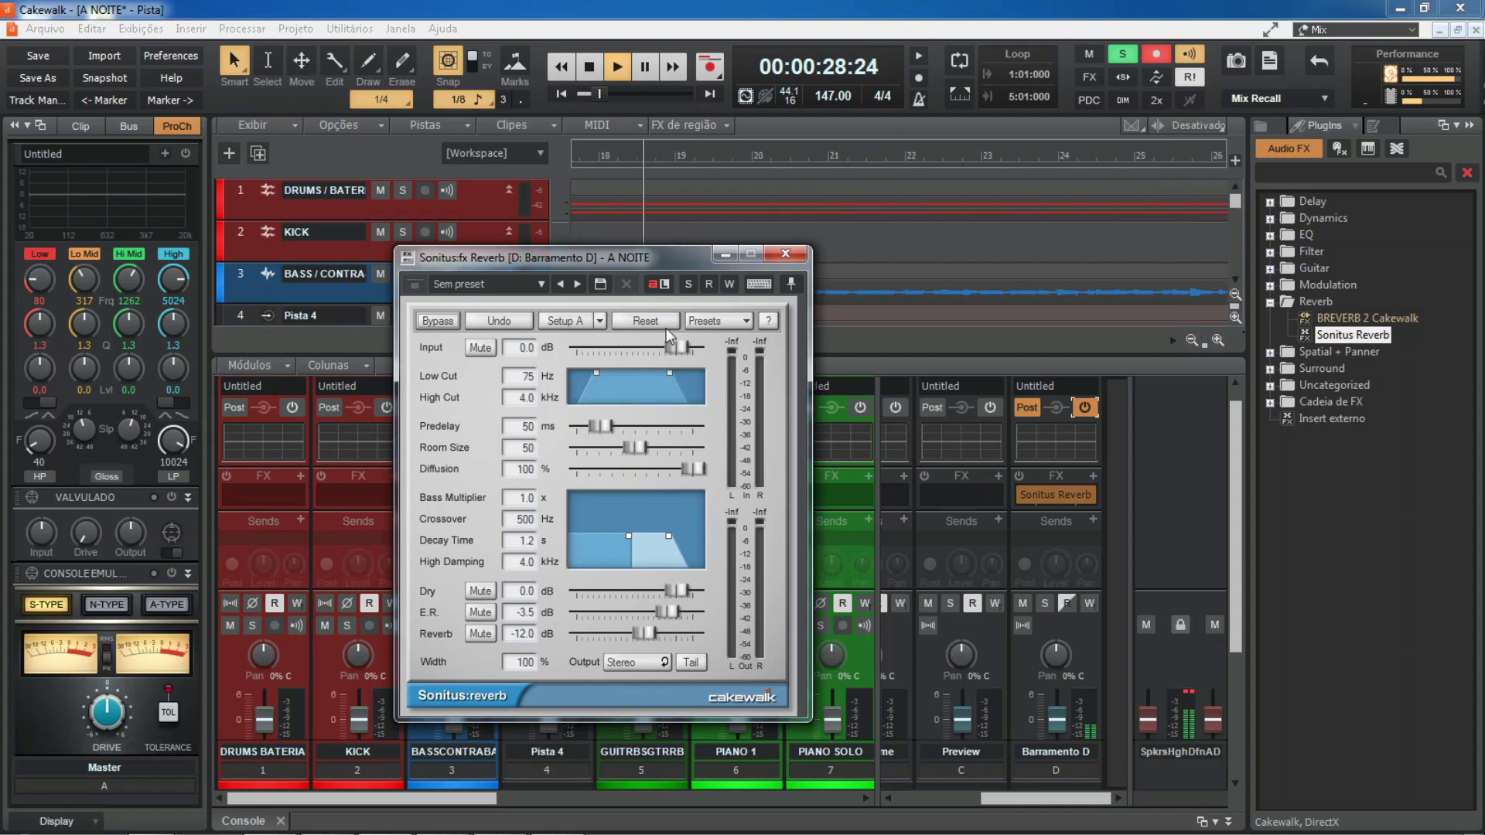
Move the Sonitus Reverb window aside and play the vocal while inspecting the VOCAL strip's send to Barramento D
left_click_drag(625, 256, 1015, 215)
key("space")
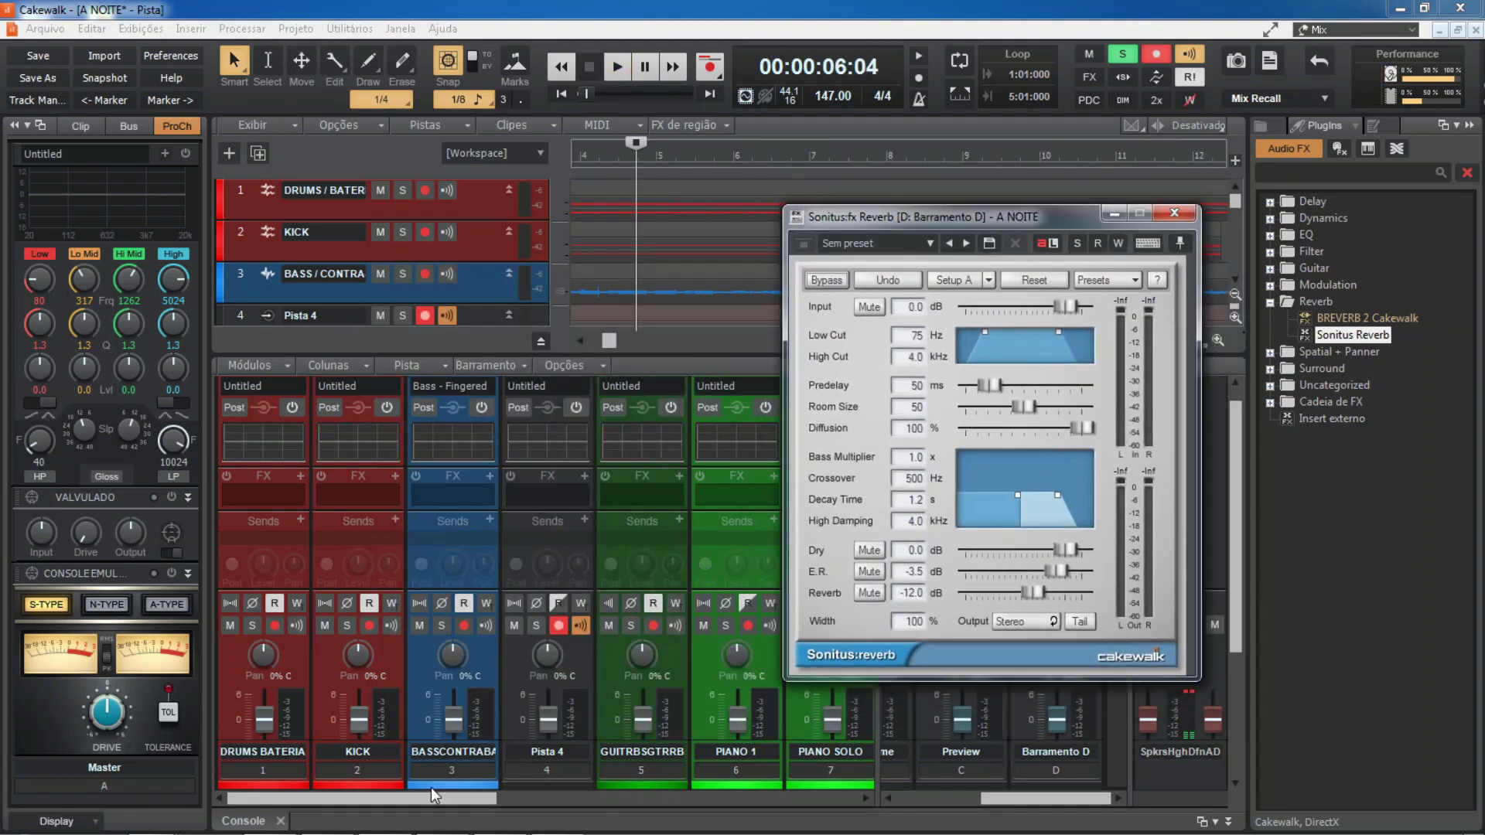
left_click_drag(490, 796, 881, 828)
left_click(705, 567)
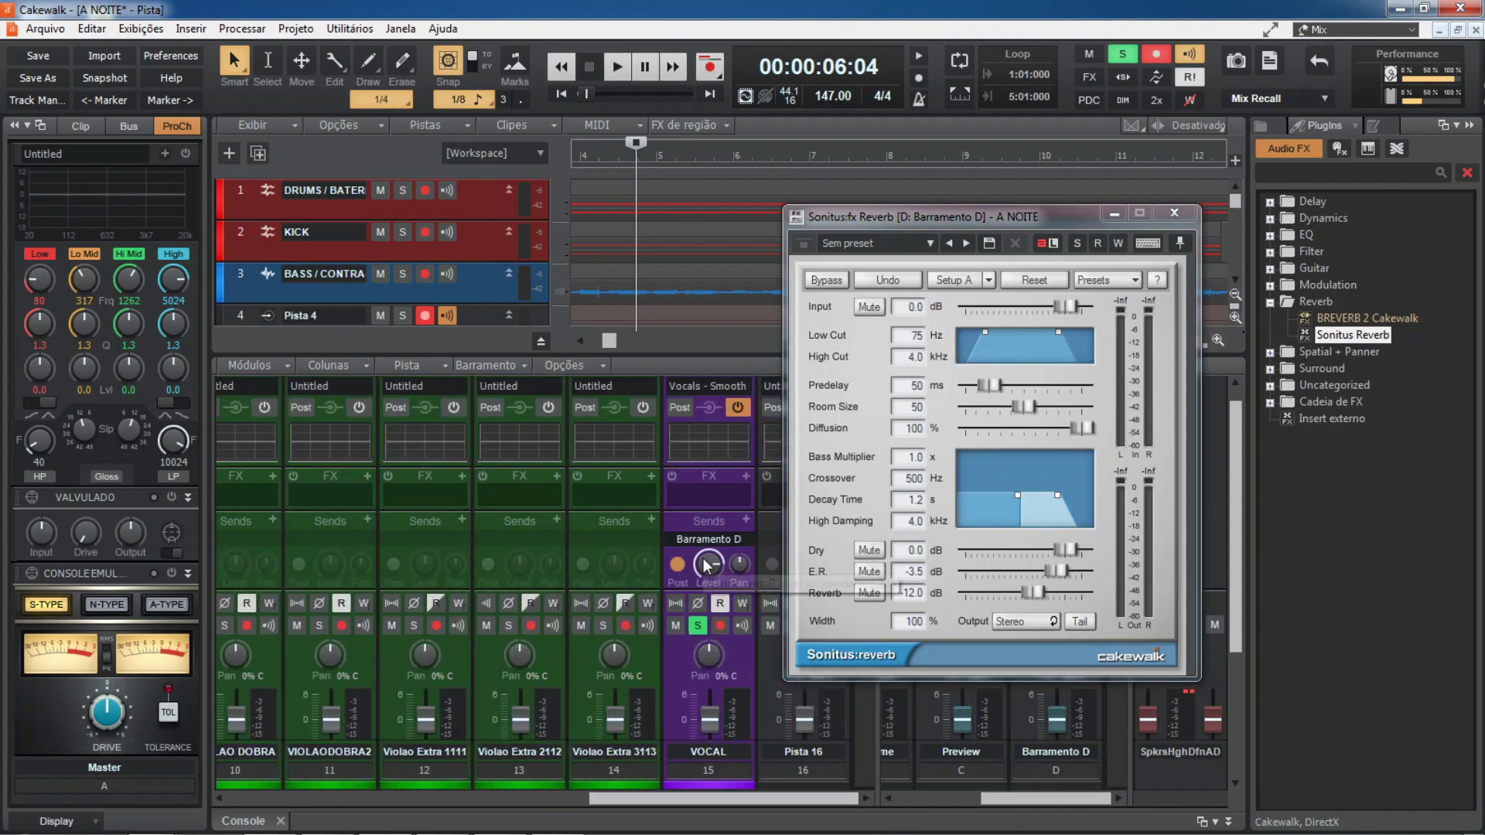
key("space")
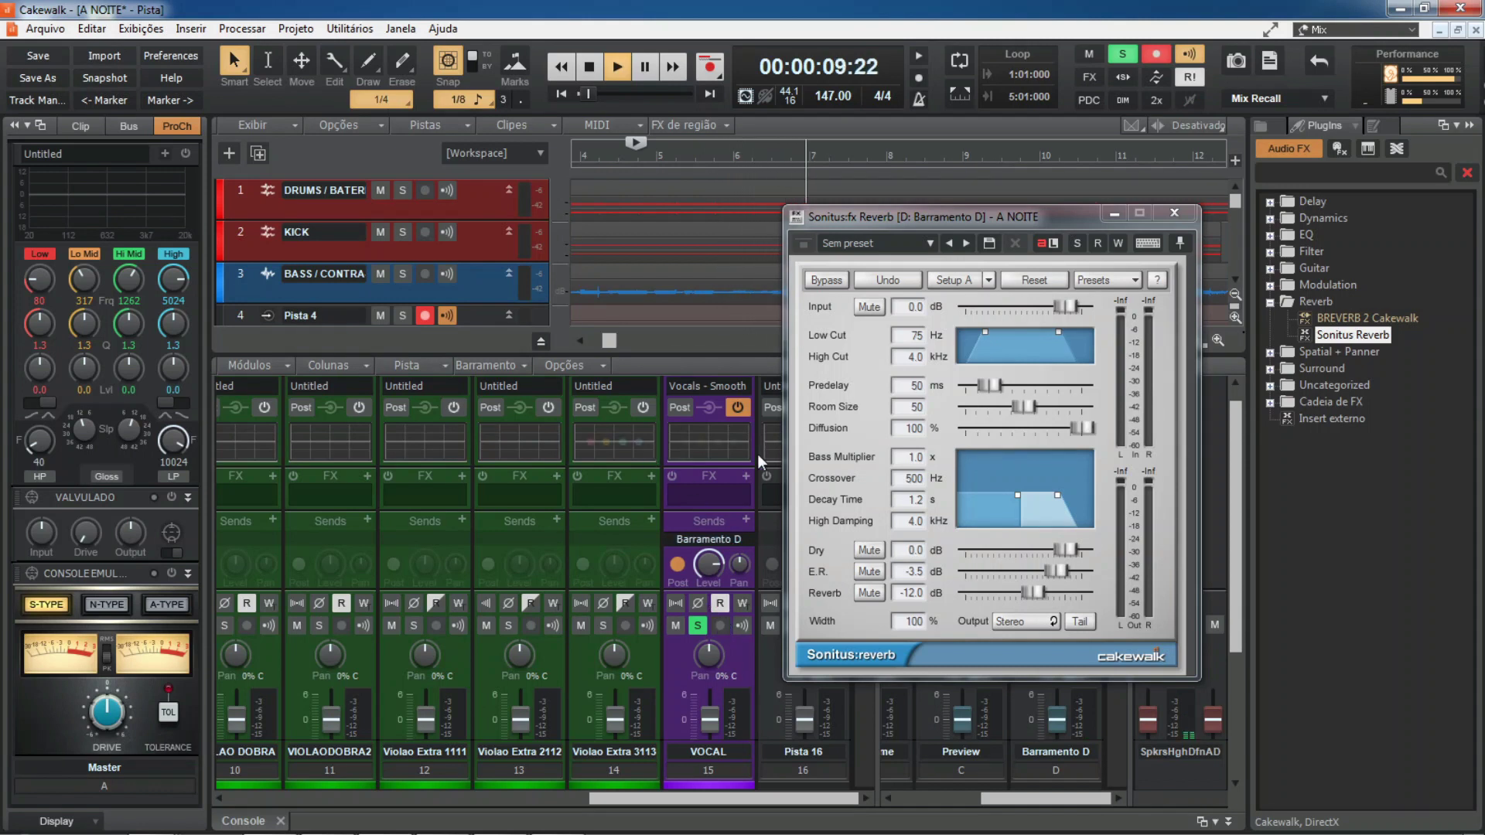
left_click_drag(1237, 488, 1237, 467)
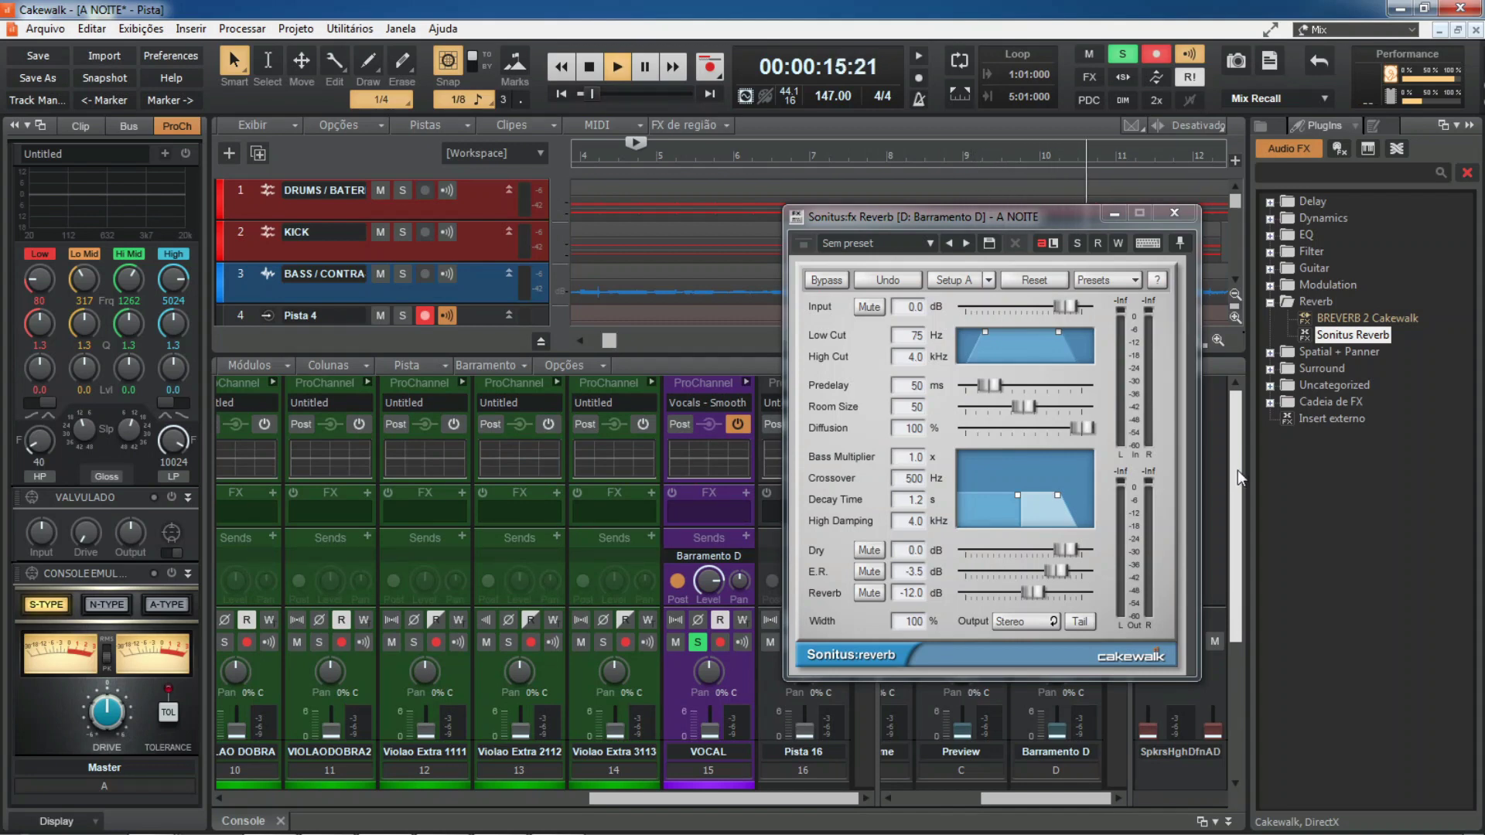
mouse_move(1237, 471)
left_mouse_down()
mouse_move(1247, 661)
mouse_move(1242, 472)
left_mouse_up()
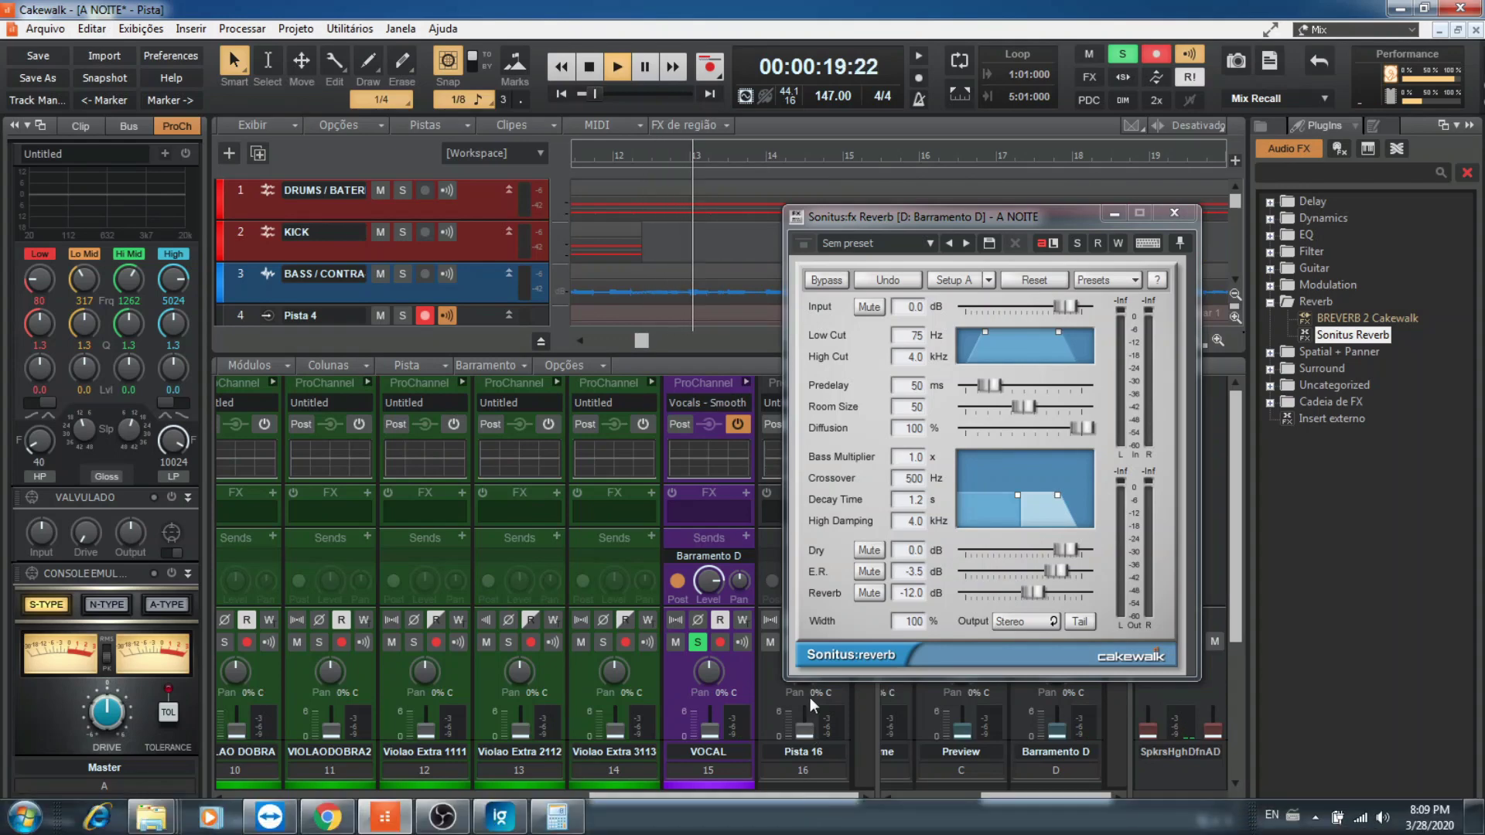
left_click_drag(761, 795, 753, 678)
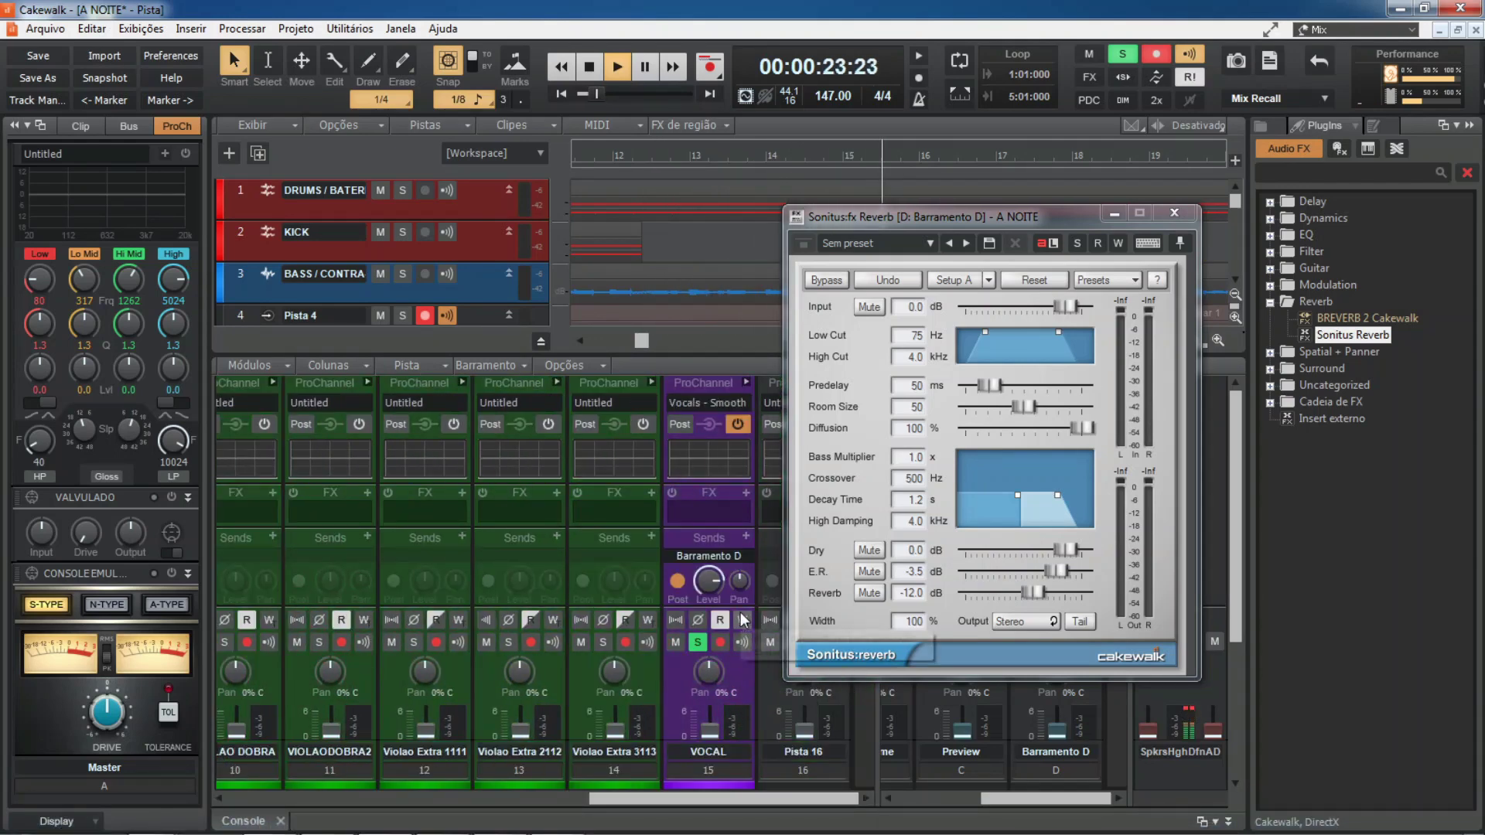
key("space")
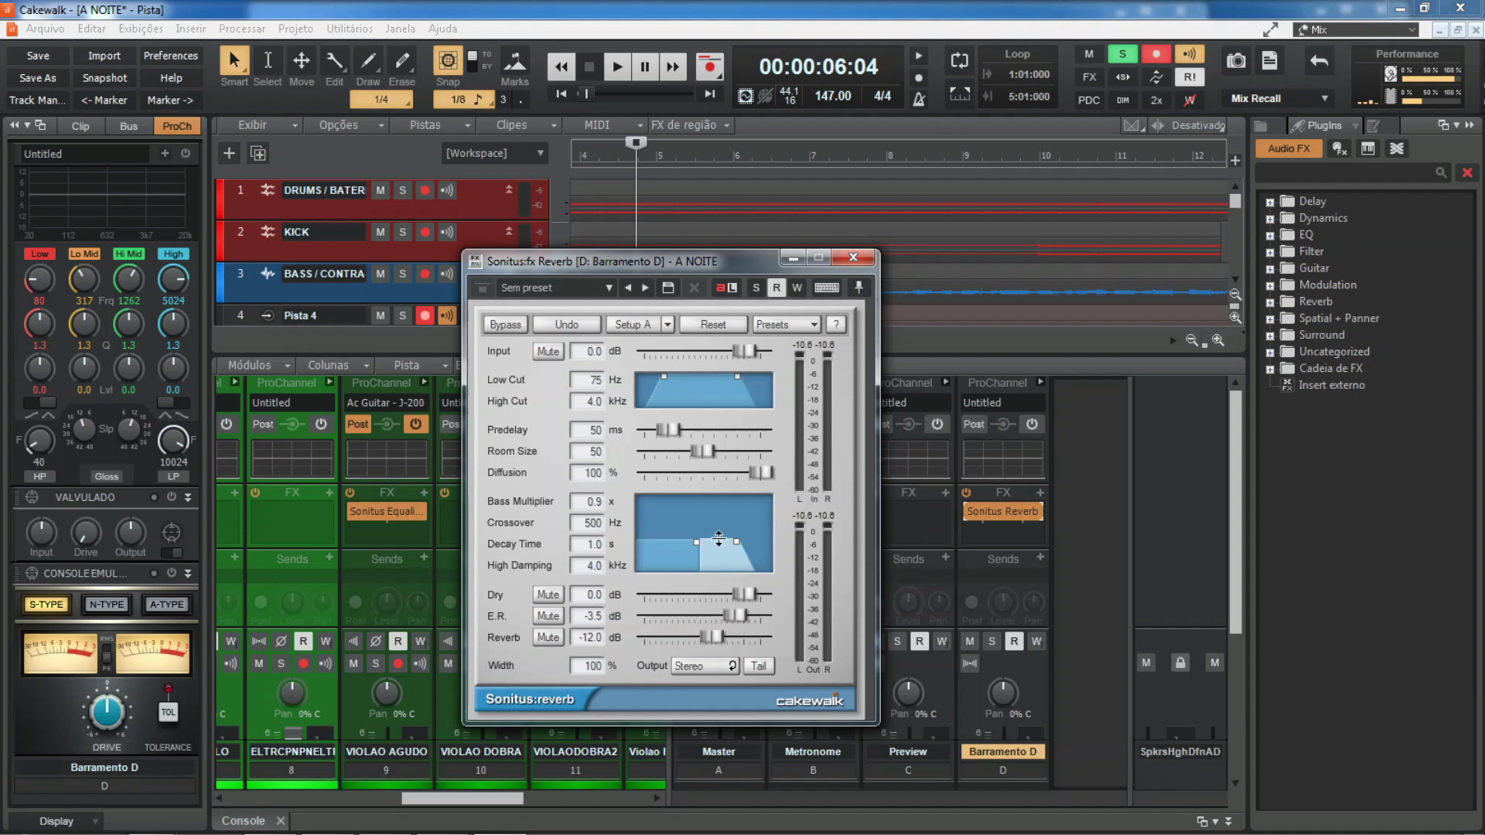
Set the reverb decay time to 1.2 s and compare the playback with Sonitus Reverb bypassed and active
left_click_drag(718, 539, 713, 534)
key("space")
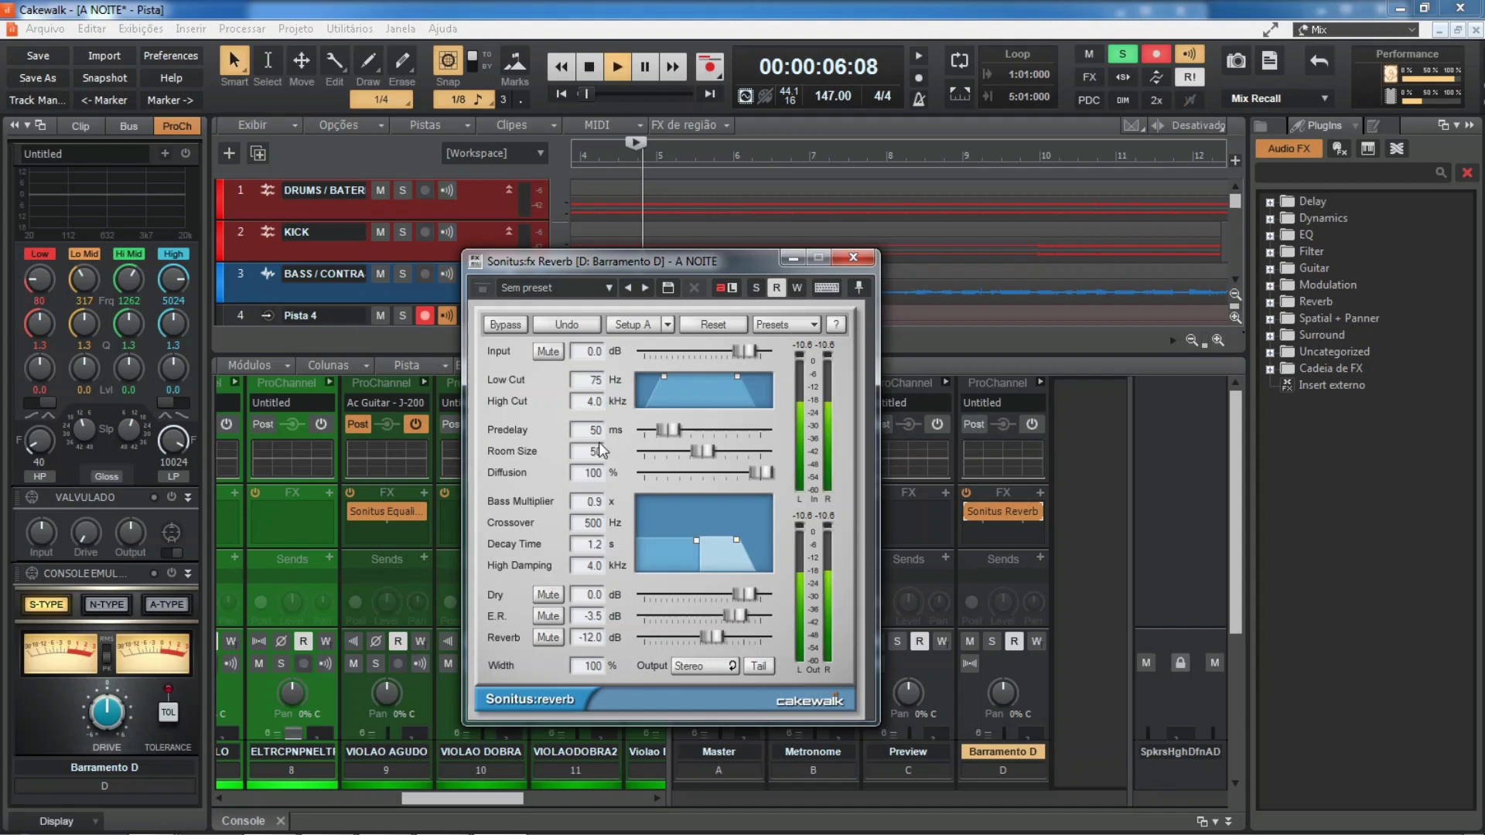
left_click(500, 323)
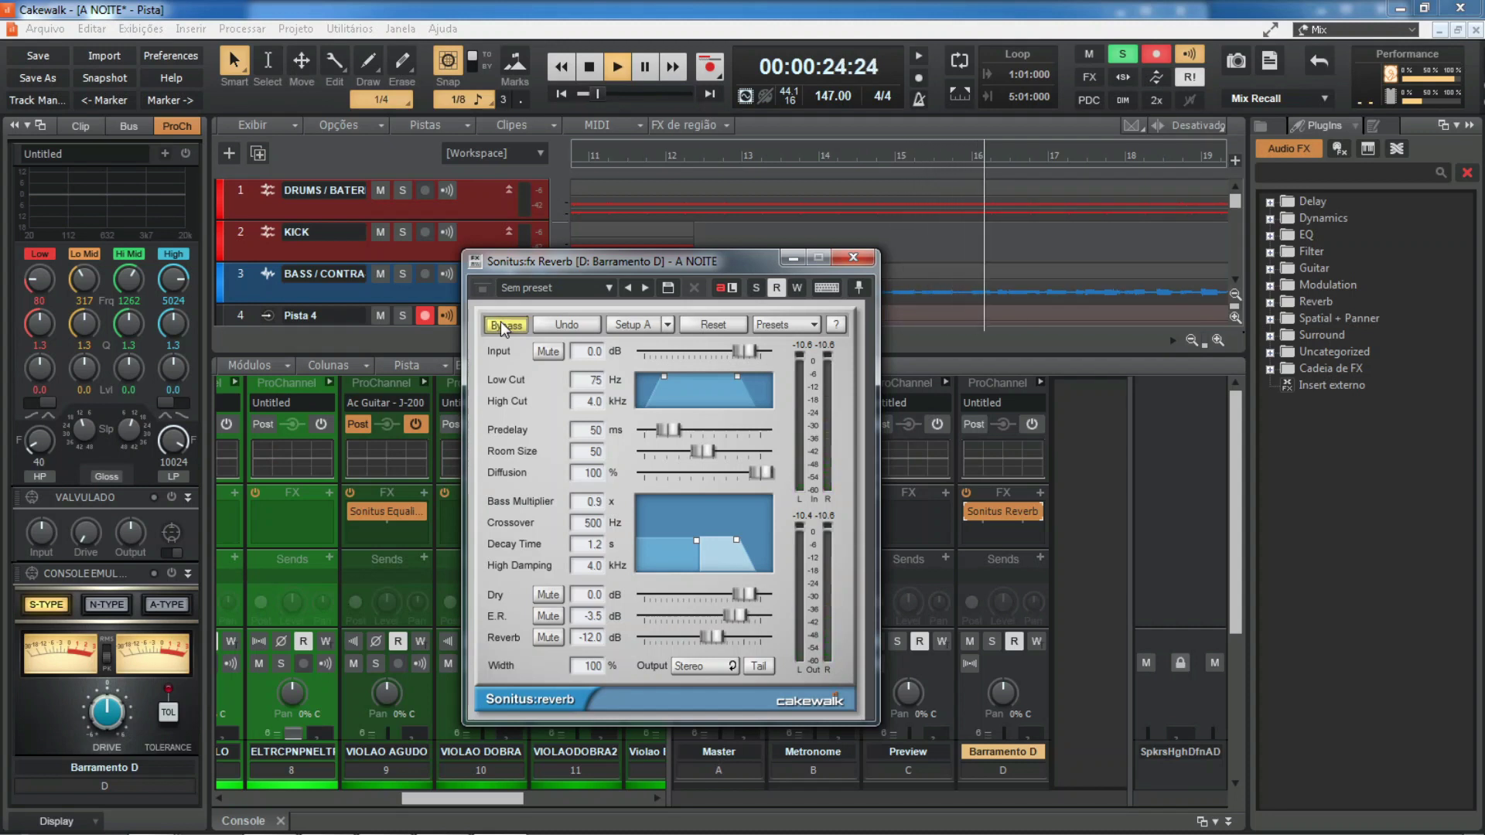
left_click(499, 323)
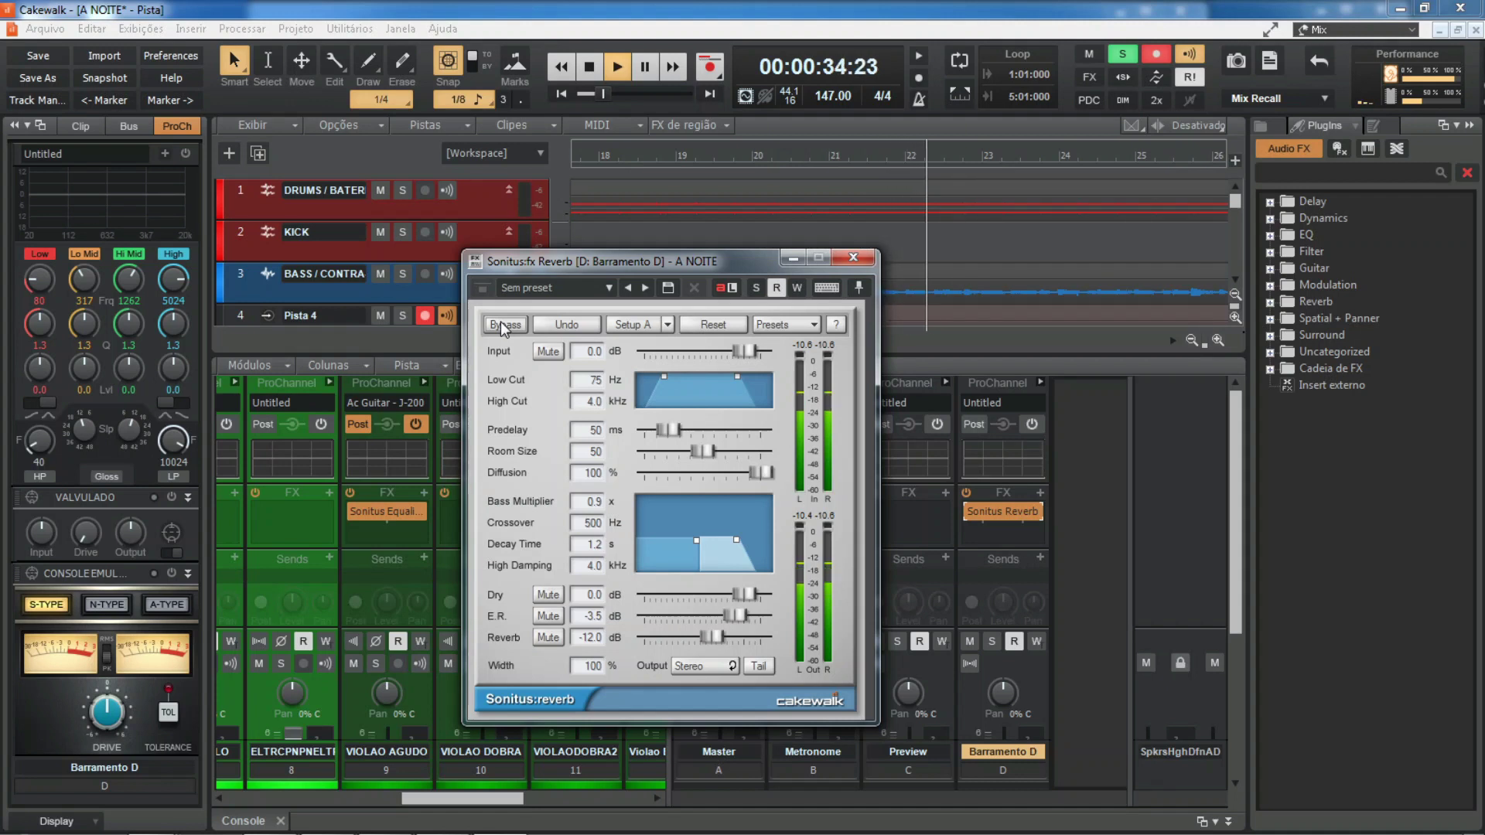
key("space")
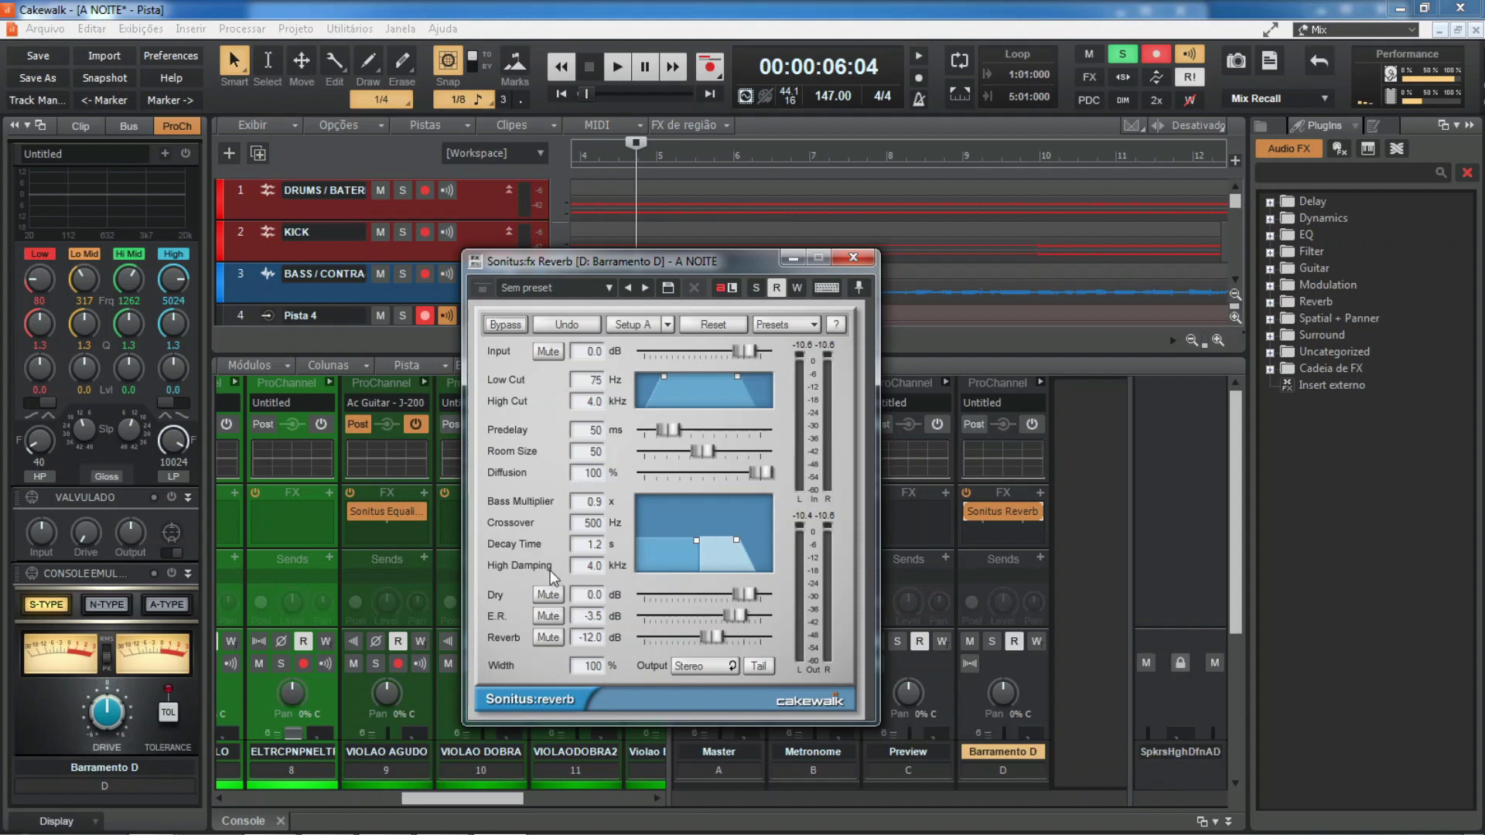
Load the Aux bus preset Female Vocals in Sonitus Reverb and listen to it on the vocal
left_click(789, 319)
mouse_move(789, 417)
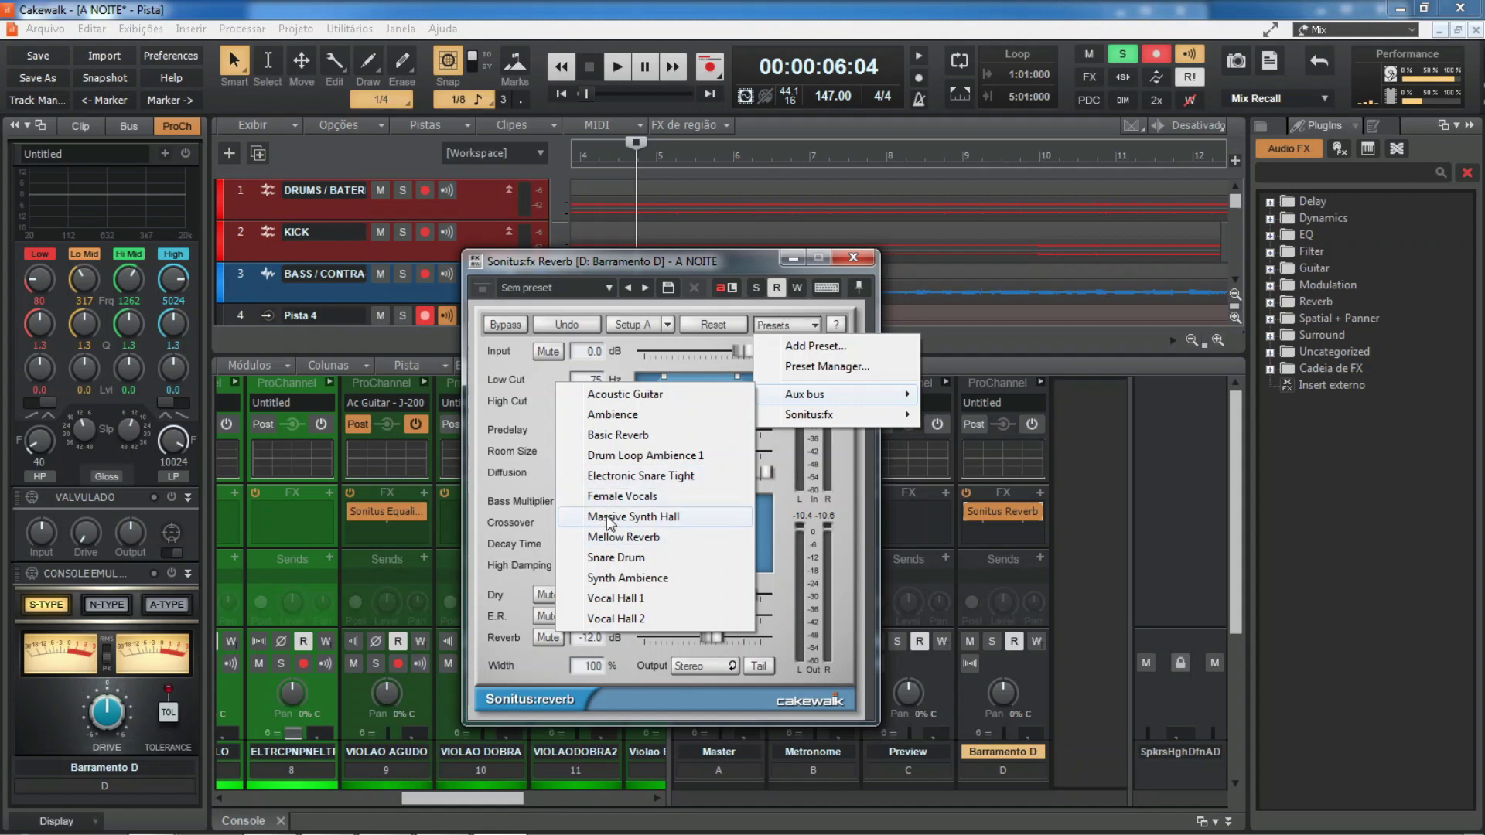
left_click(624, 497)
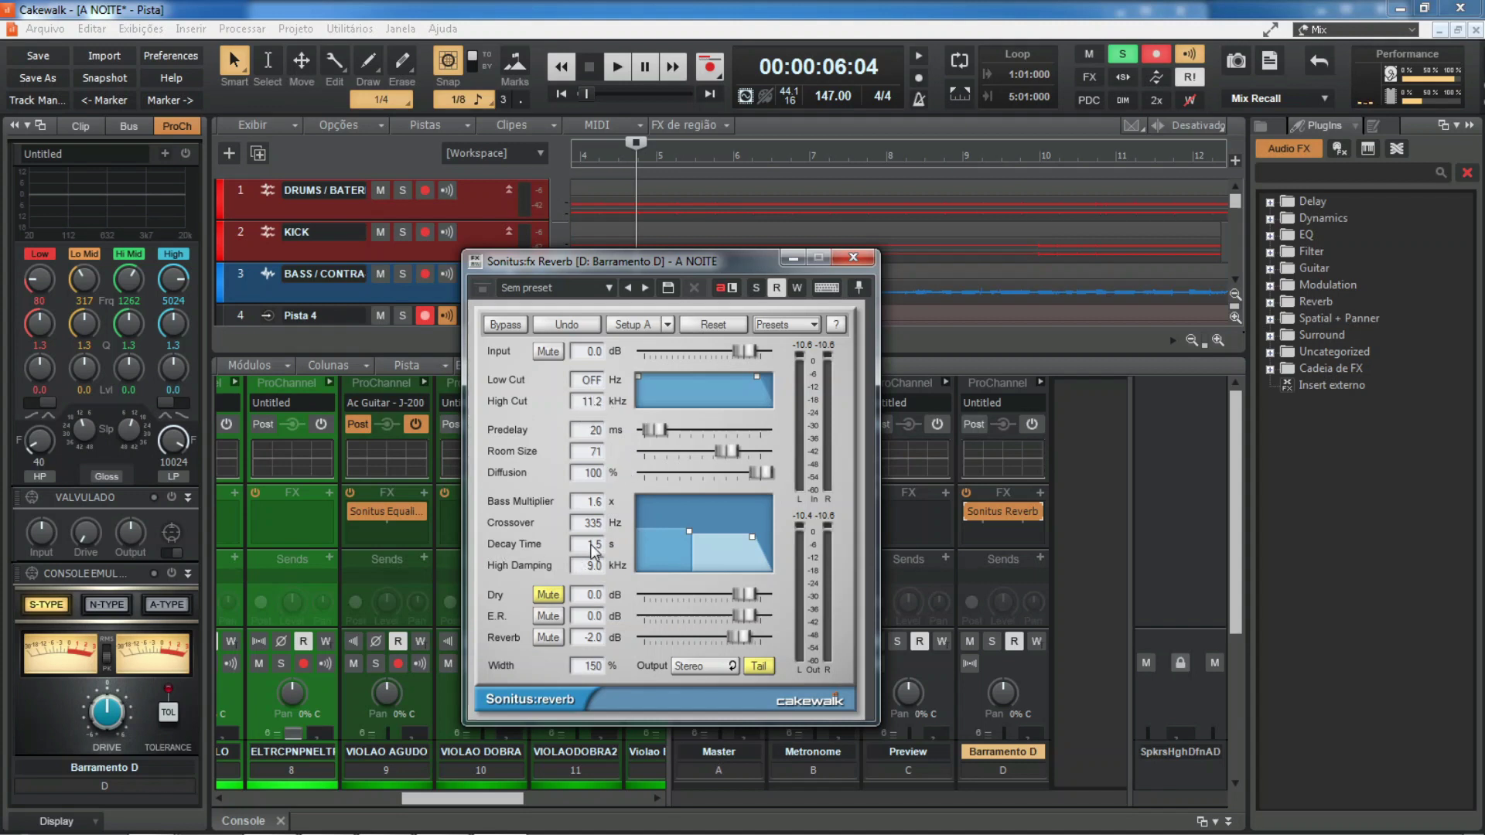
key("space")
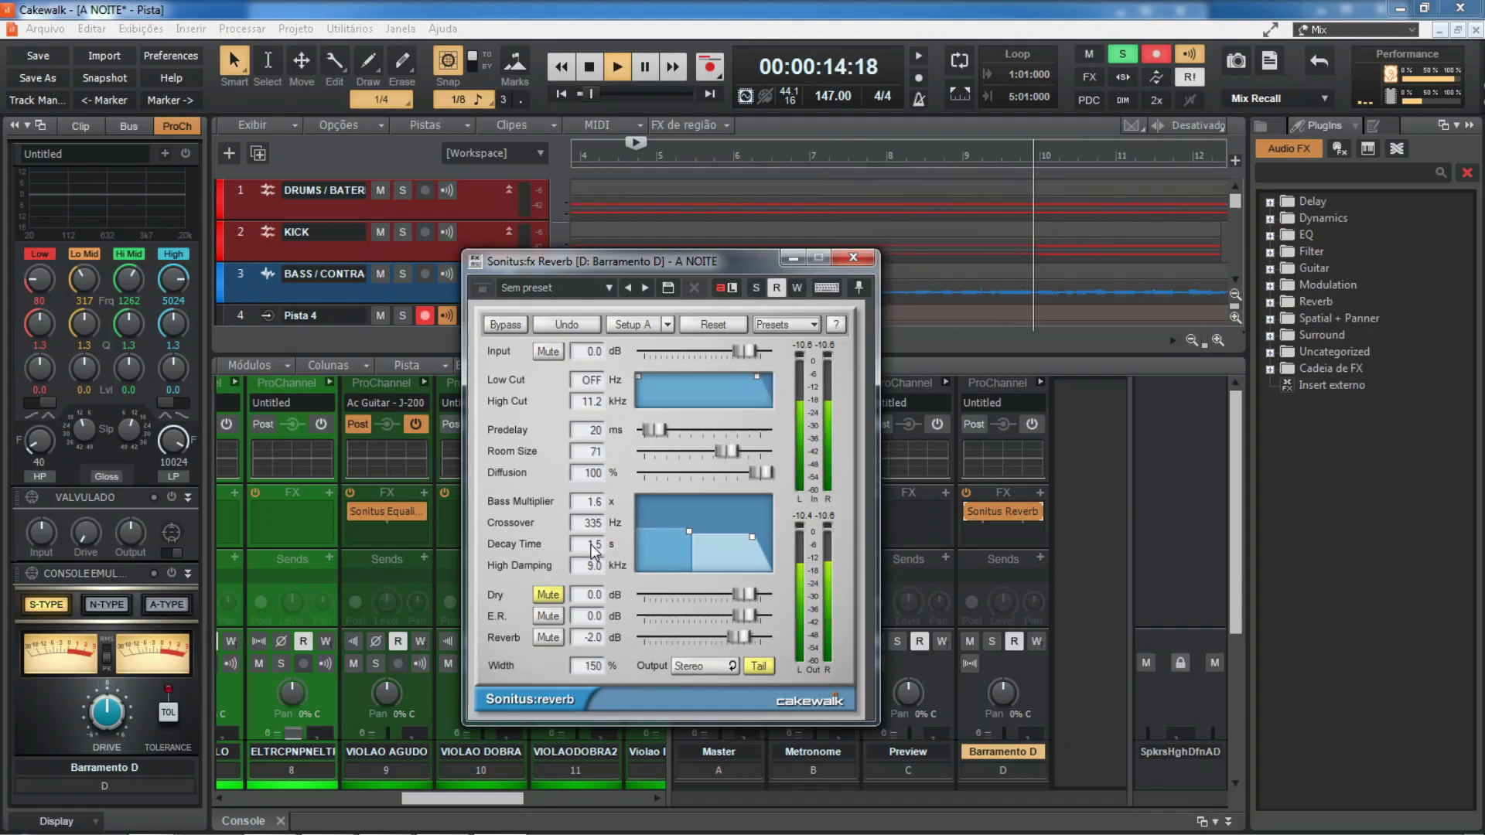
key("space")
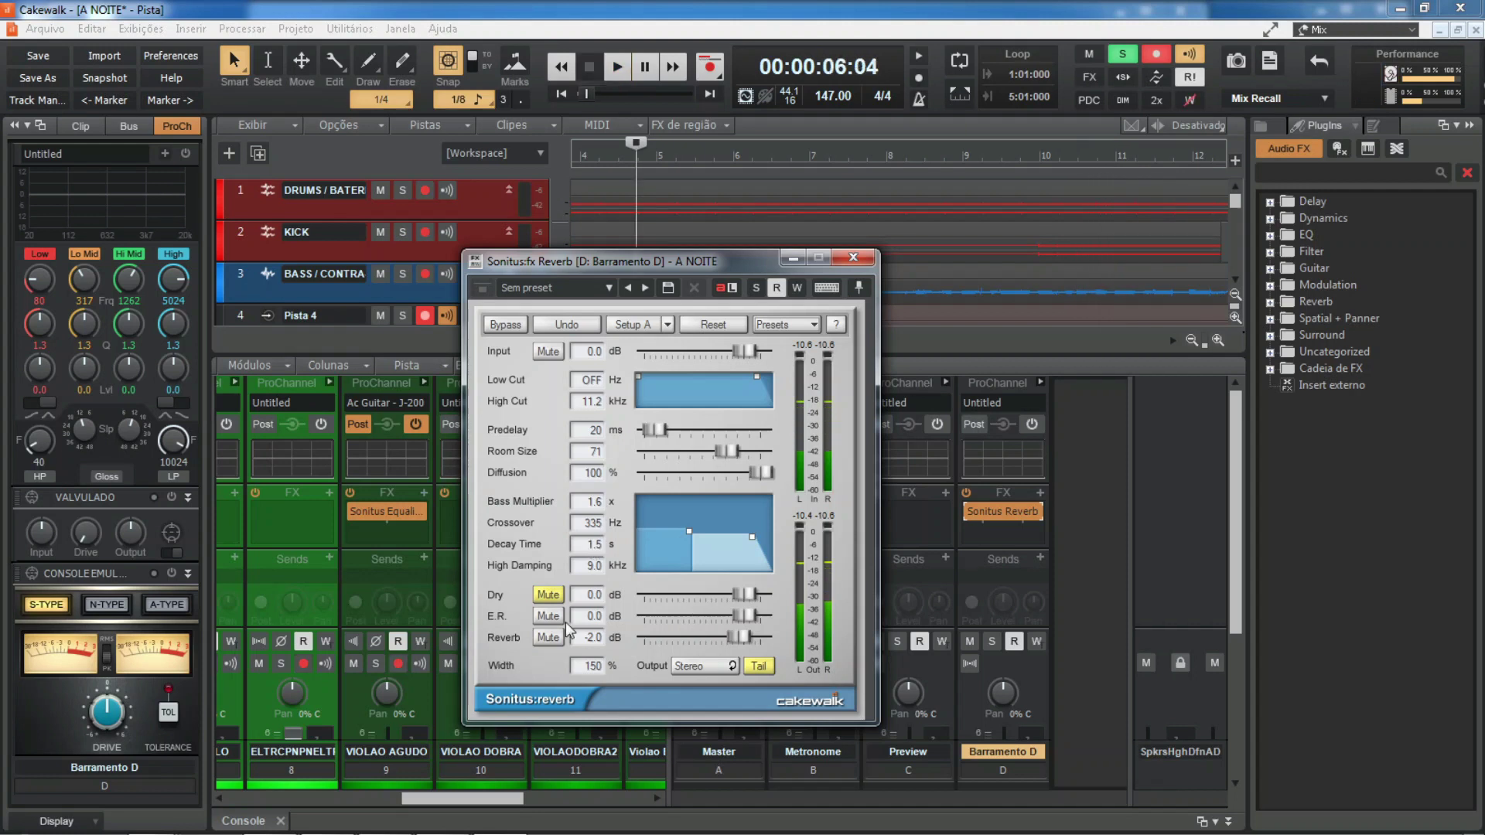
Load the Aux bus preset Vocal Hall 1 in Sonitus Reverb on Barramento D
left_click(773, 325)
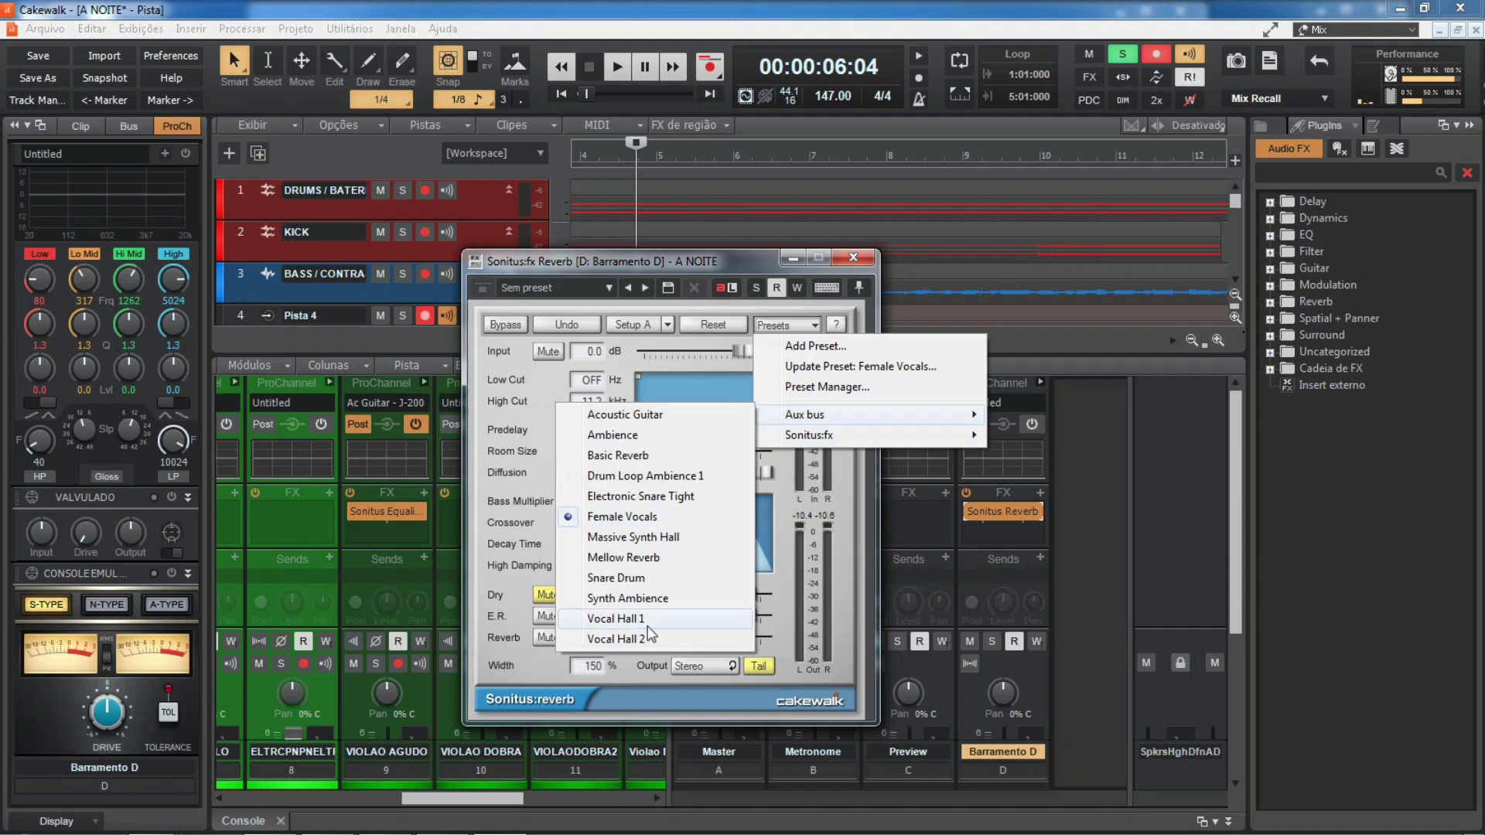
left_click(648, 620)
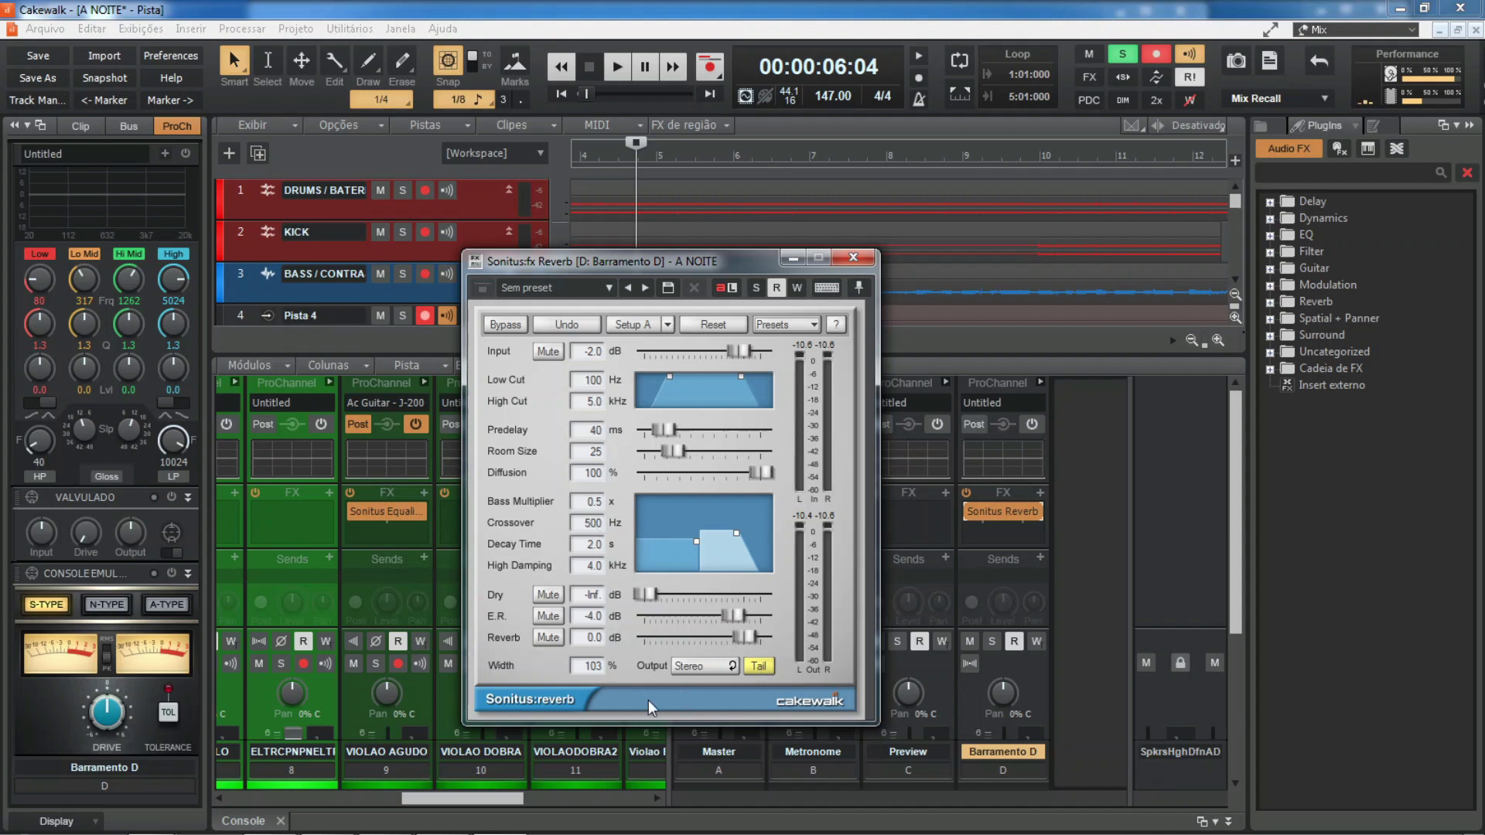
Play the vocal with the Vocal Hall 1 preset, move the Sonitus Reverb window up and stop playback
key("space")
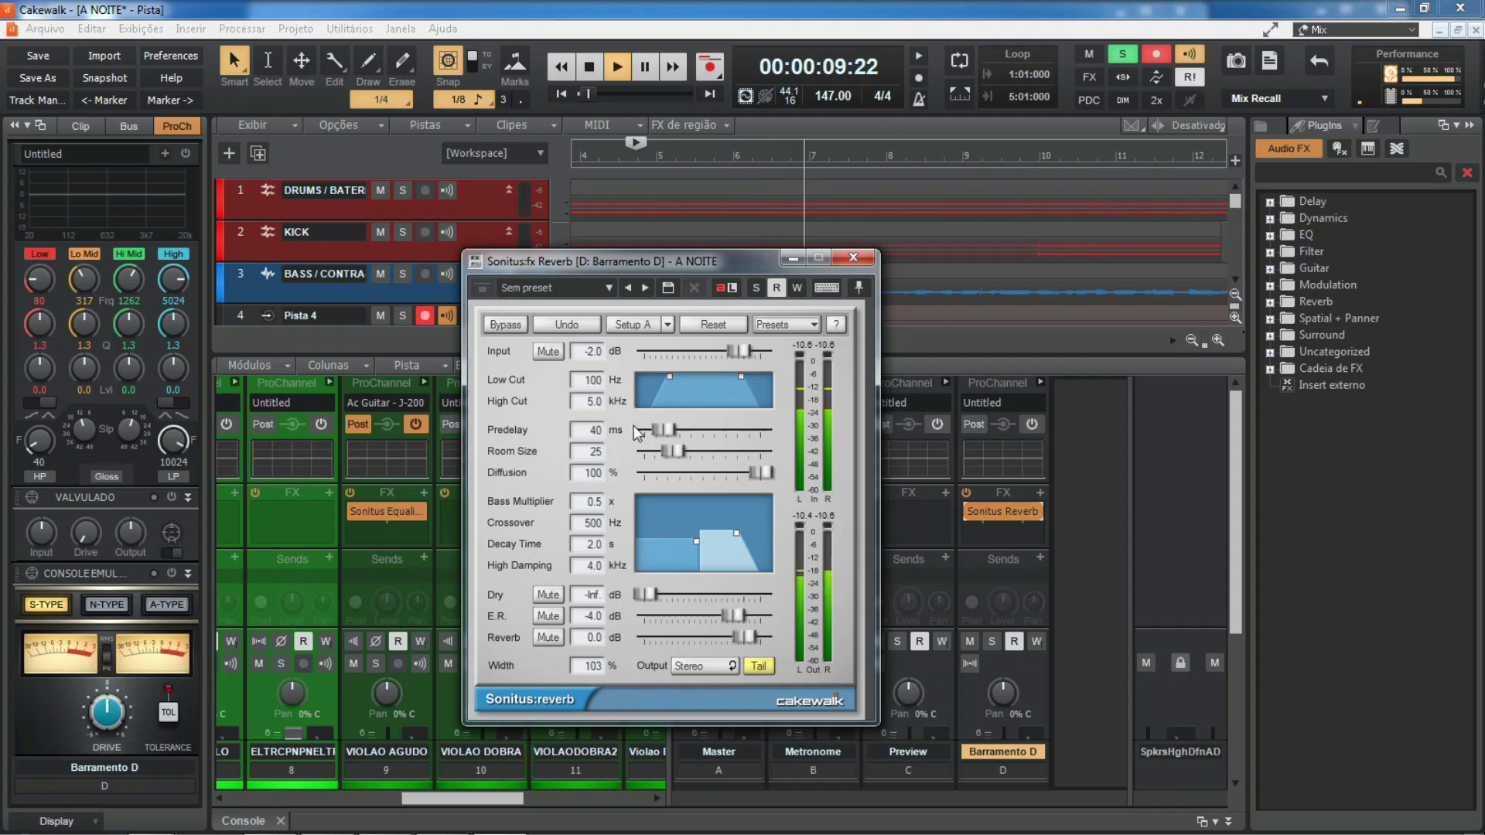
left_click_drag(629, 257, 610, 179)
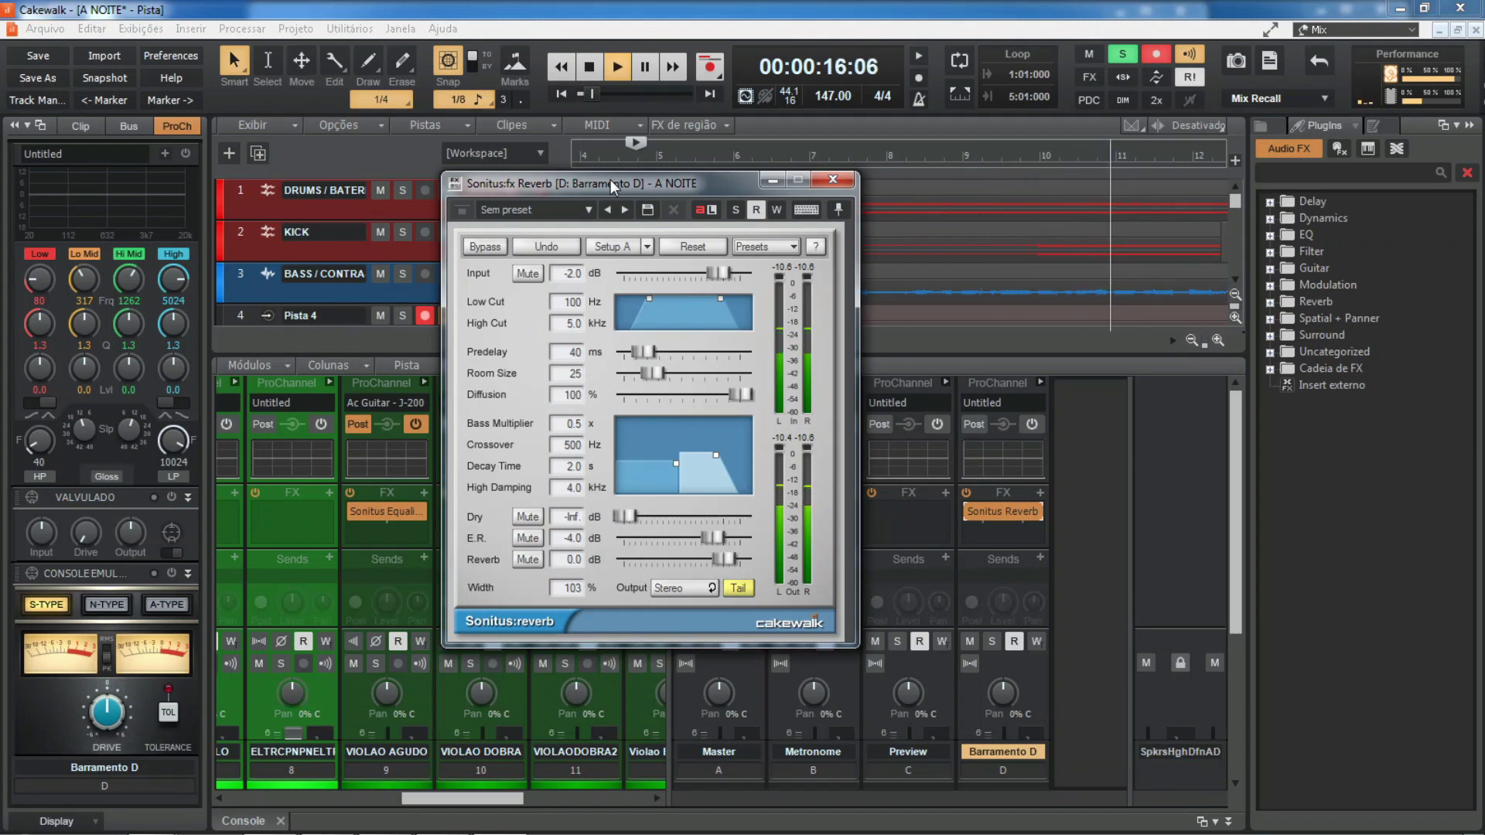
key("space")
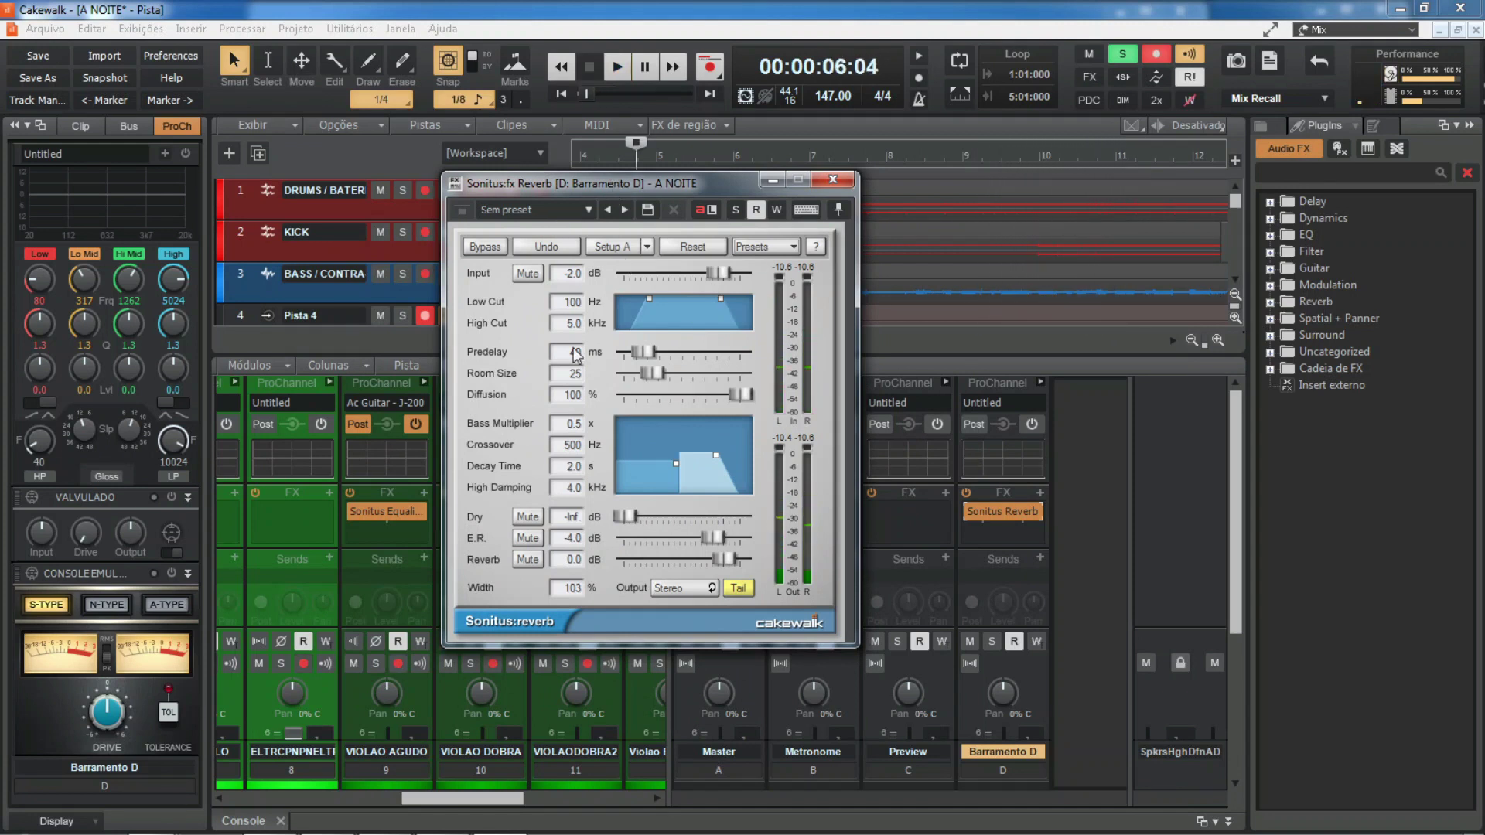
Load the Aux bus preset Vocal Hall 2 in Sonitus Reverb and listen to it on the vocal
left_click(755, 255)
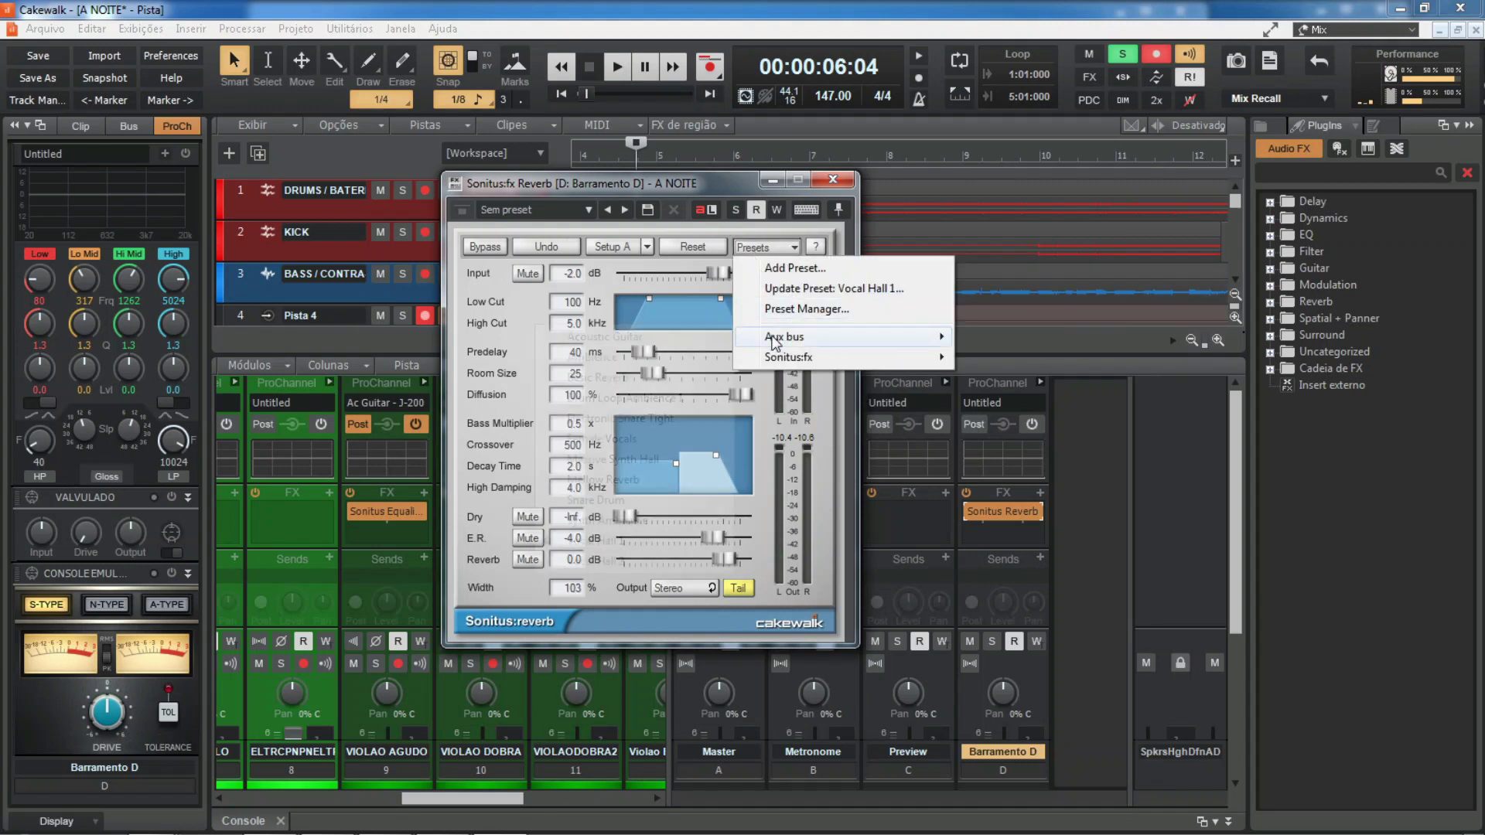
mouse_move(774, 340)
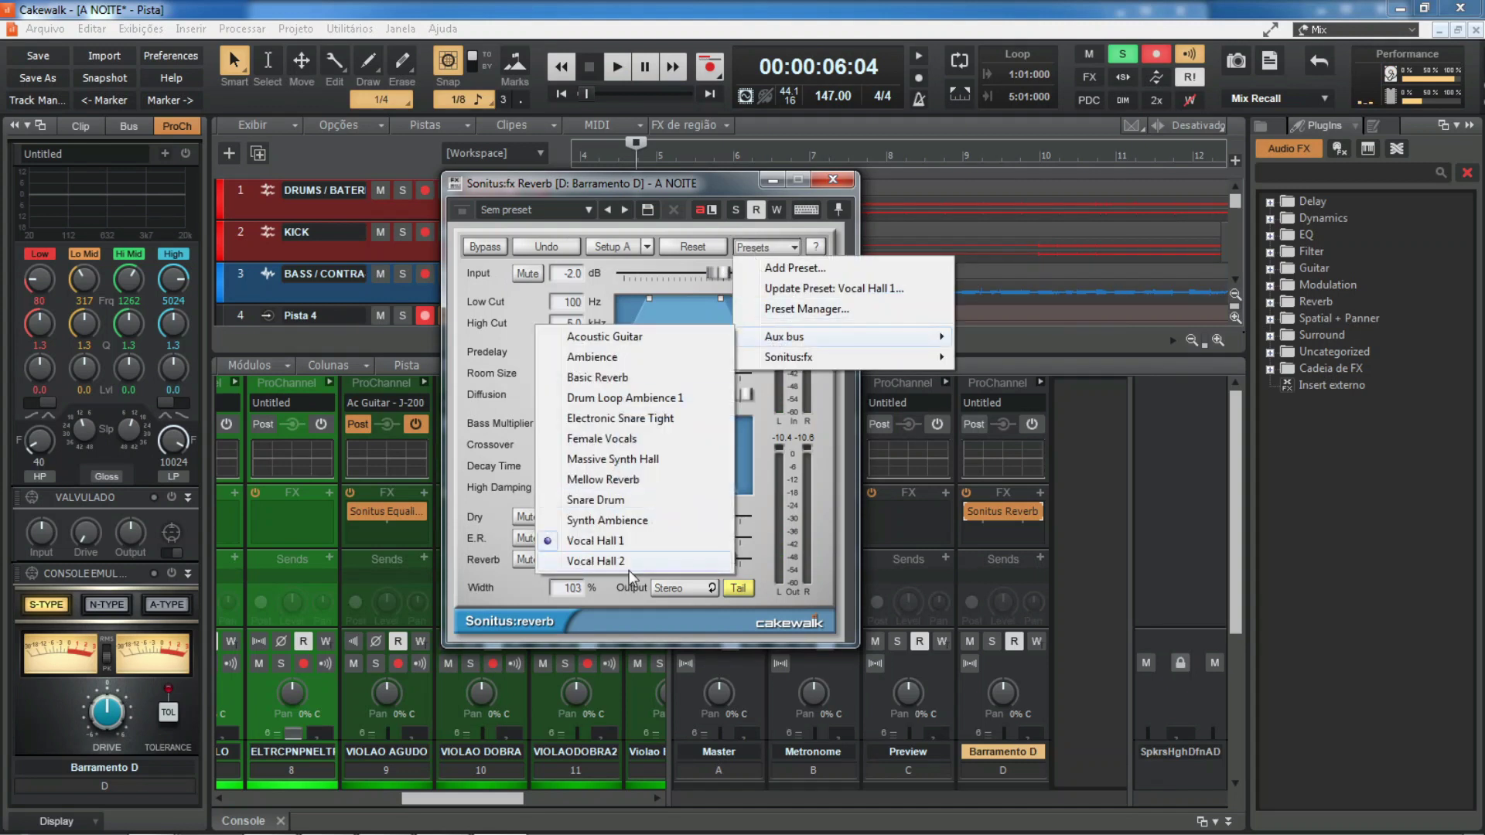
left_click(593, 560)
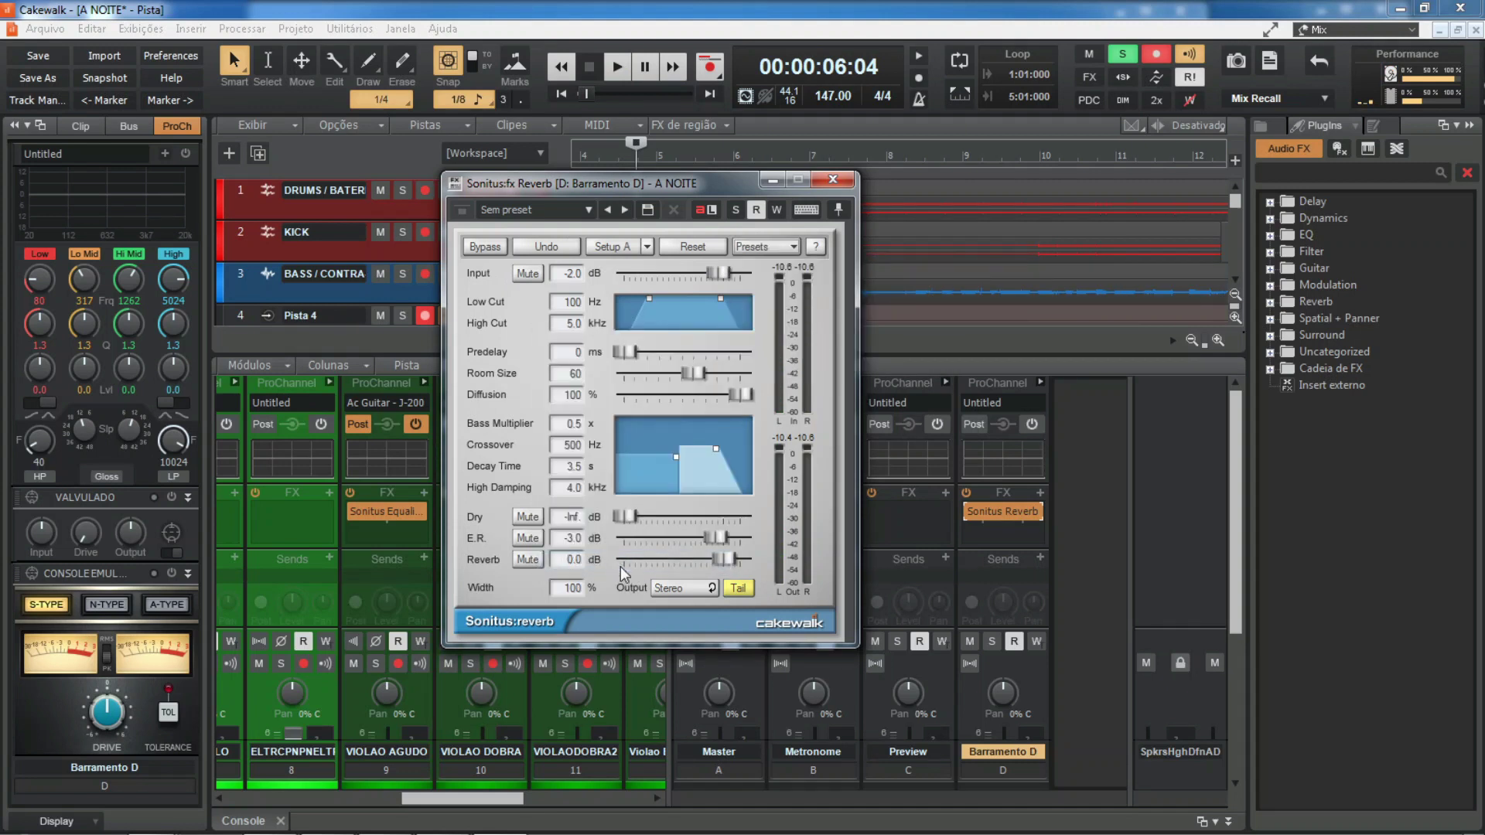
key("space")
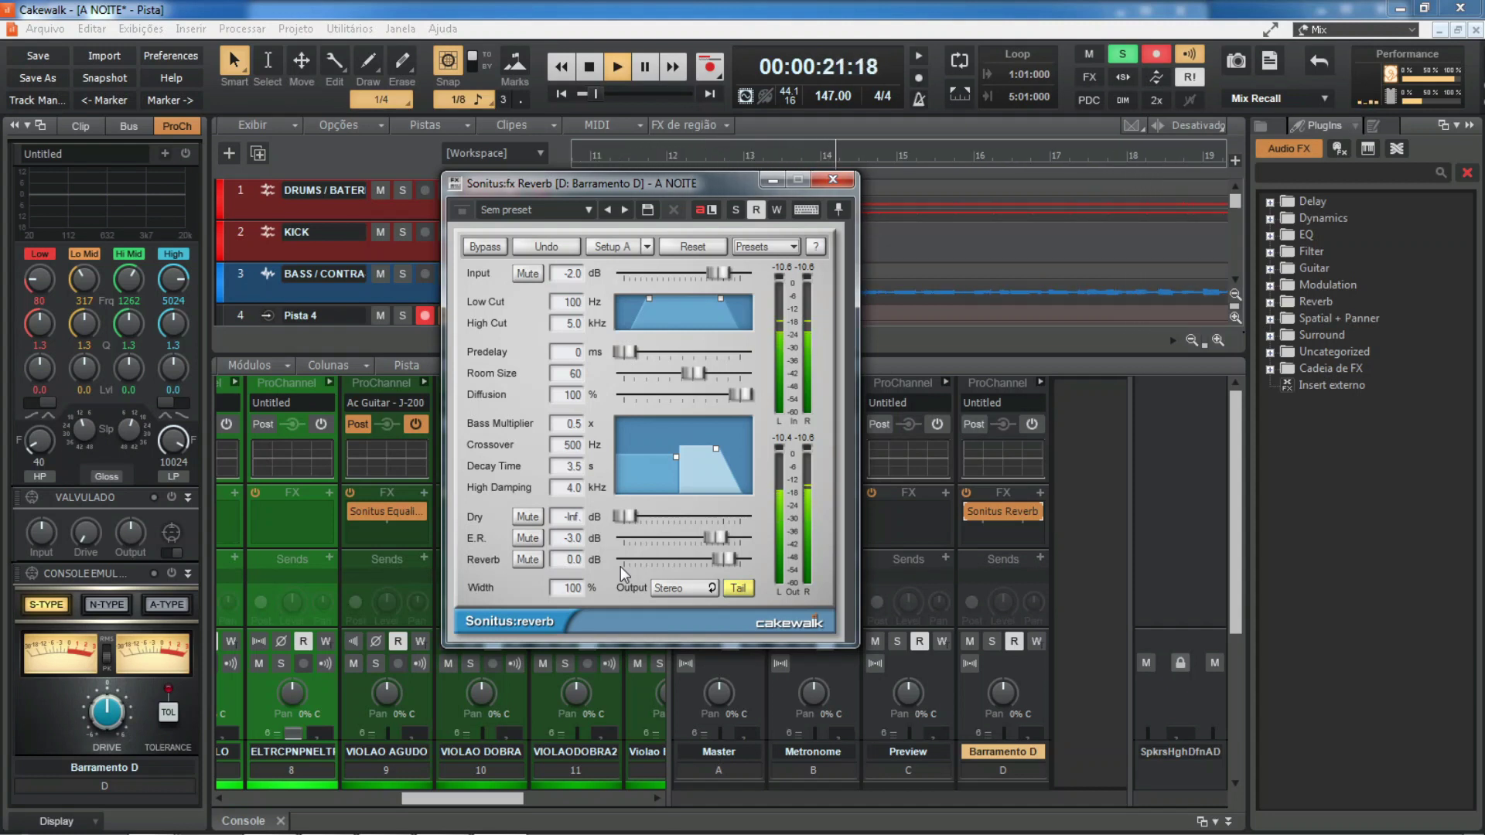
key("space")
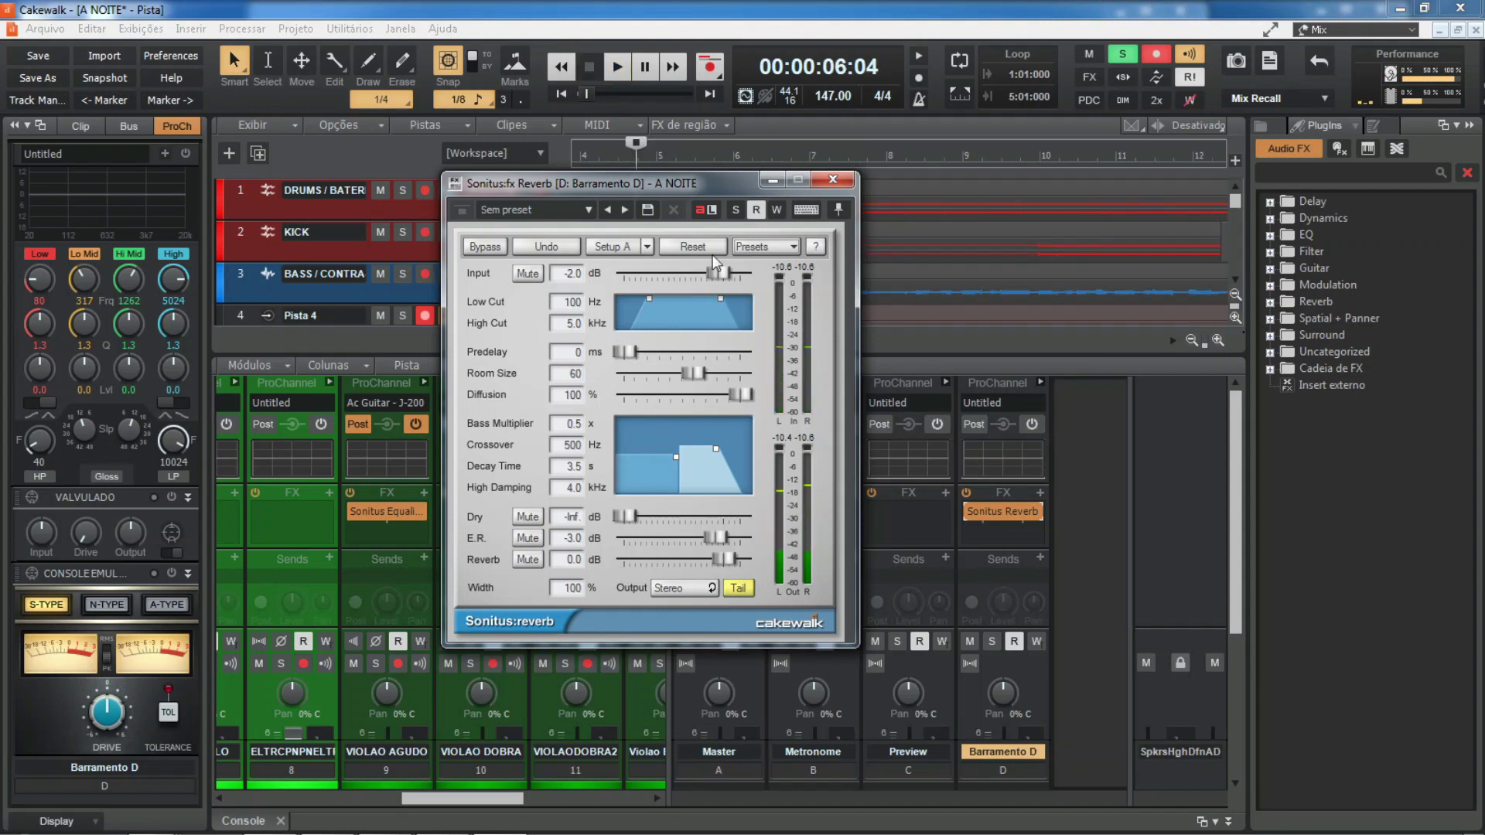
Load the Sonitus:fx preset Cathedral in Sonitus Reverb and listen to it on the vocal
left_click(765, 246)
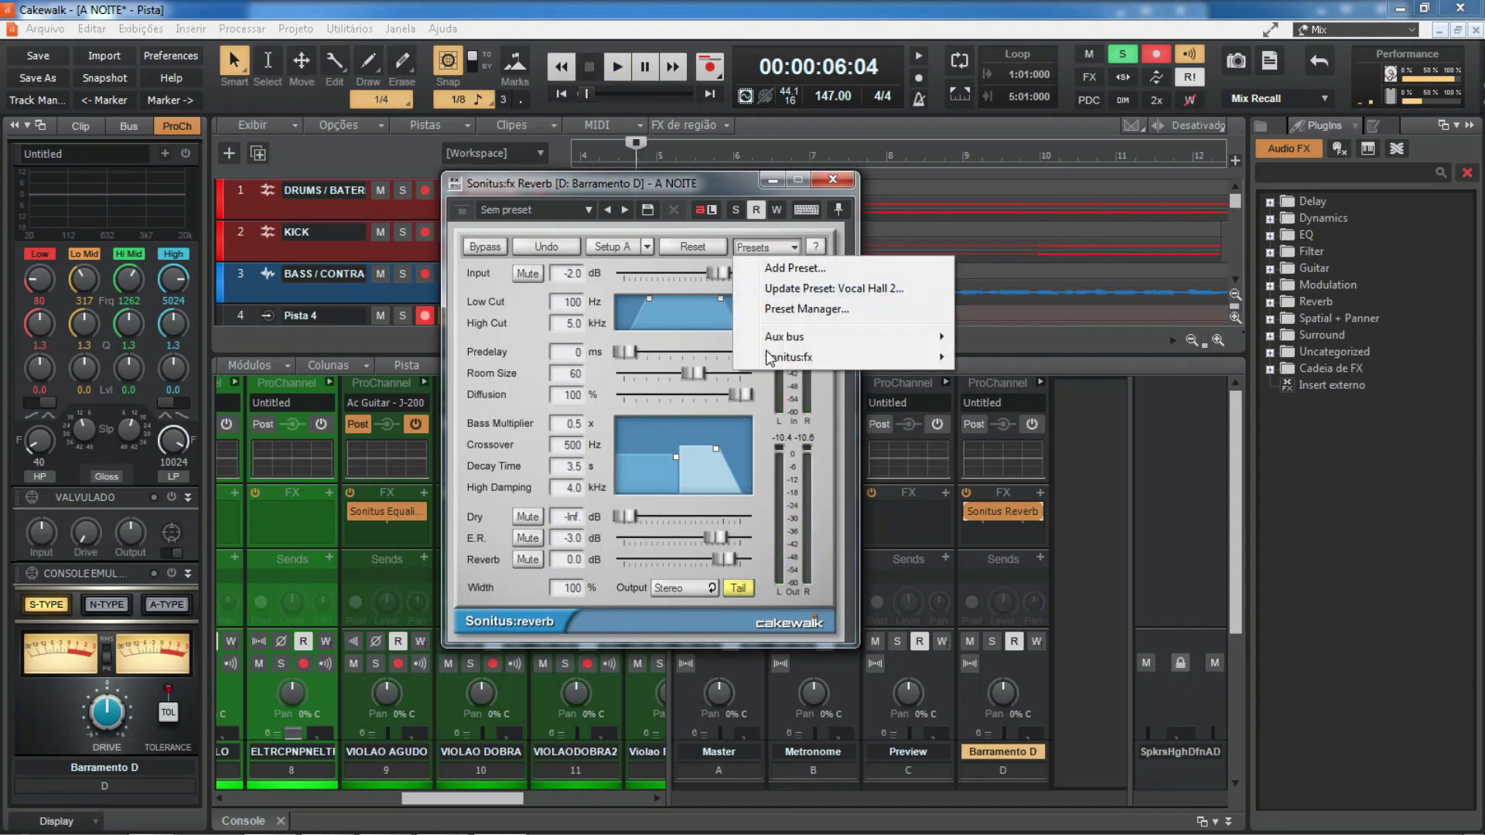
mouse_move(785, 357)
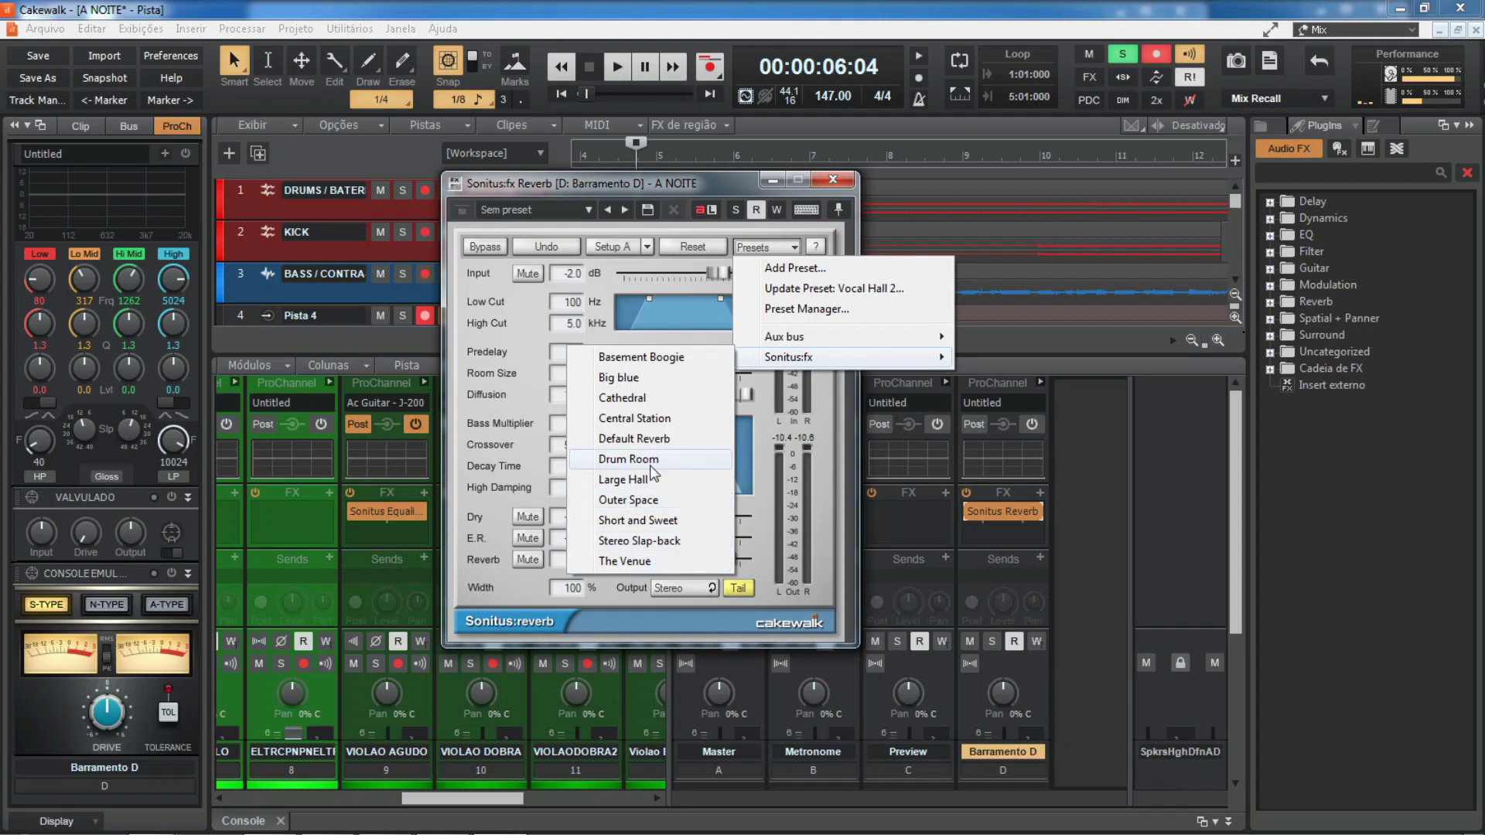
left_click(638, 400)
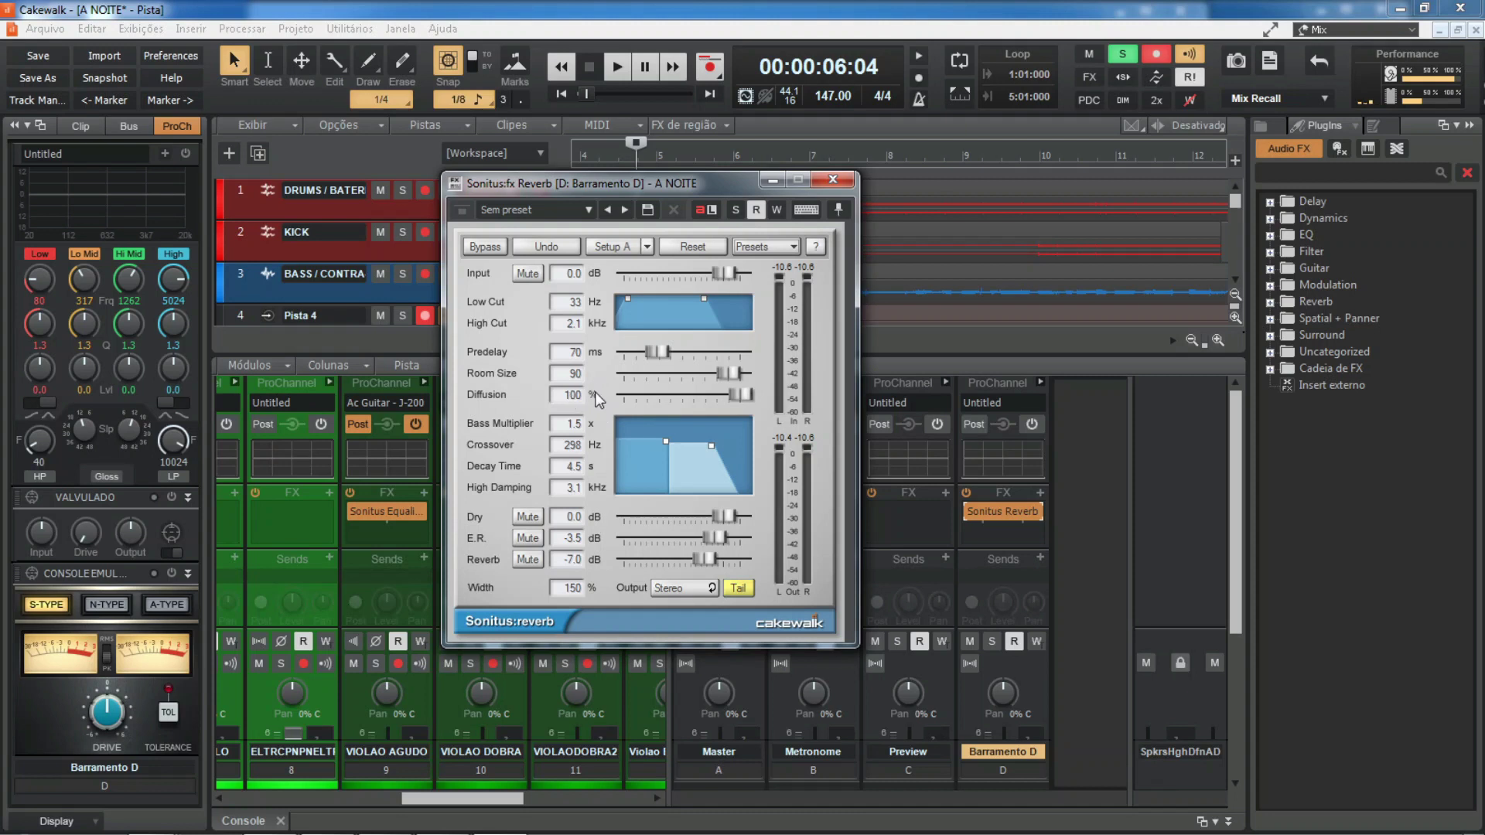
key("space")
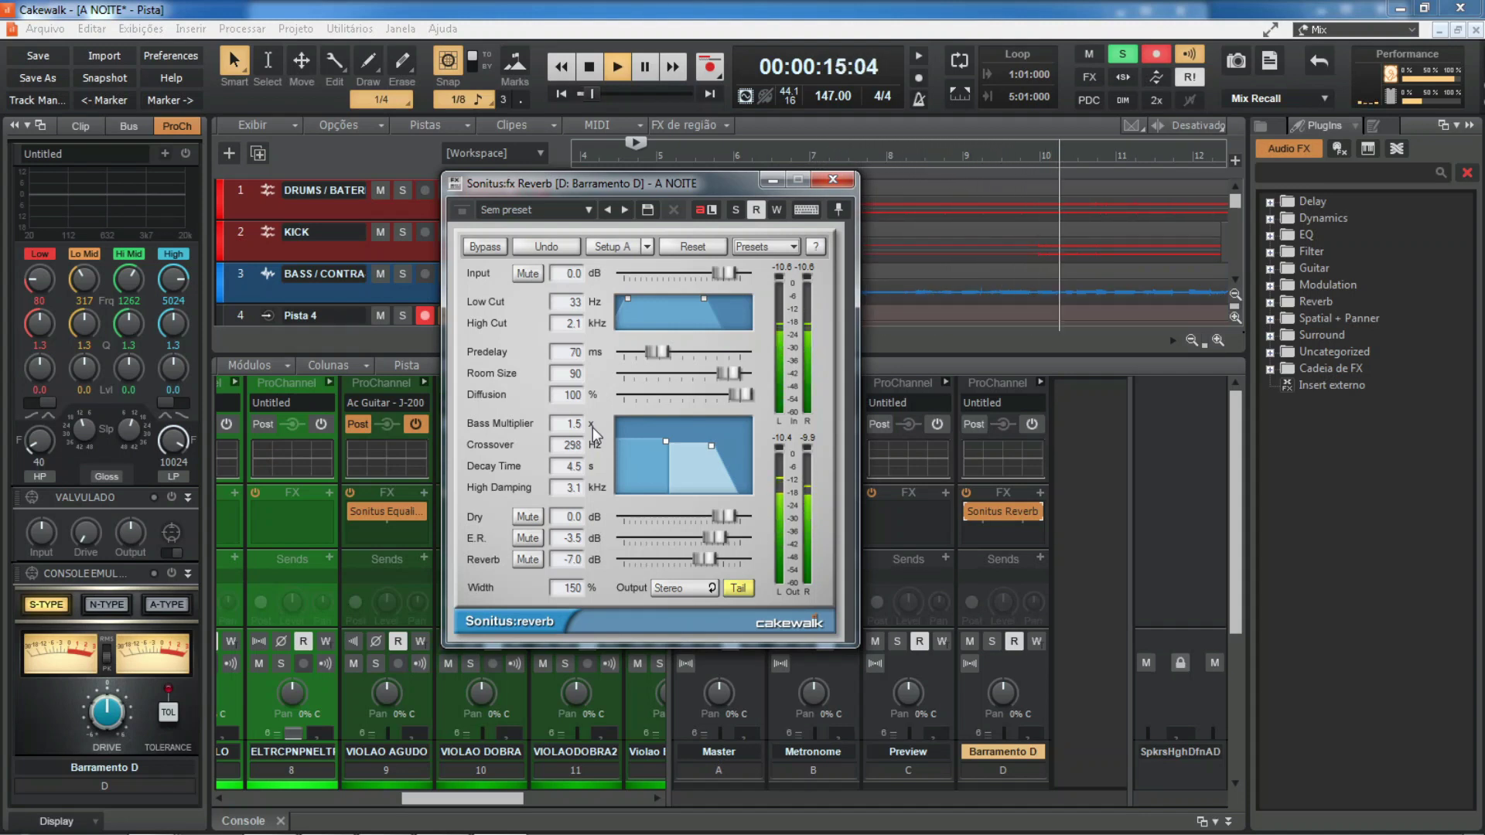
key("space")
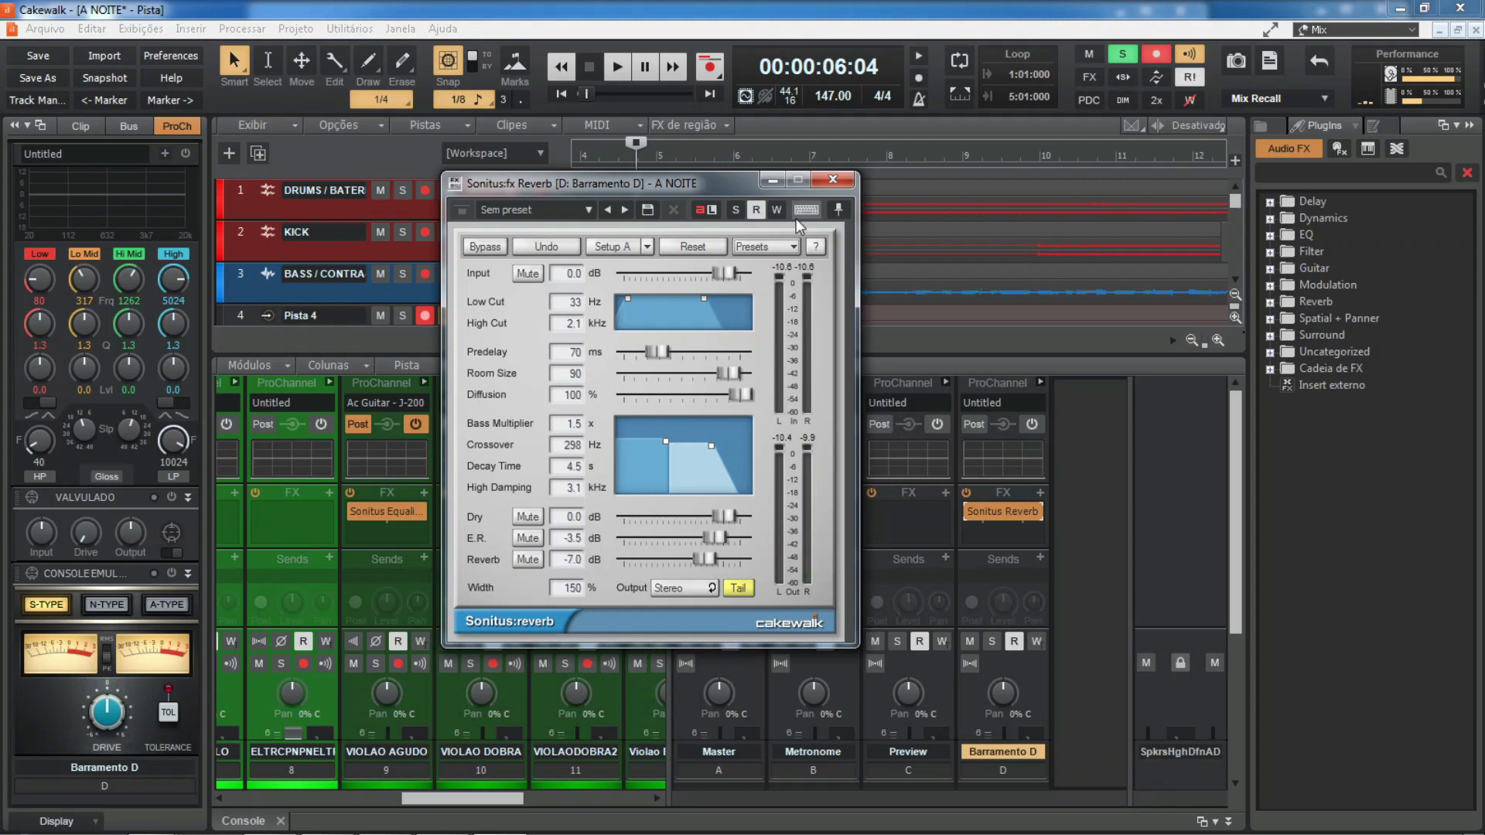
Reload the Aux bus preset Vocal Hall 1 in Sonitus Reverb and move its window off the track strips
left_click(764, 246)
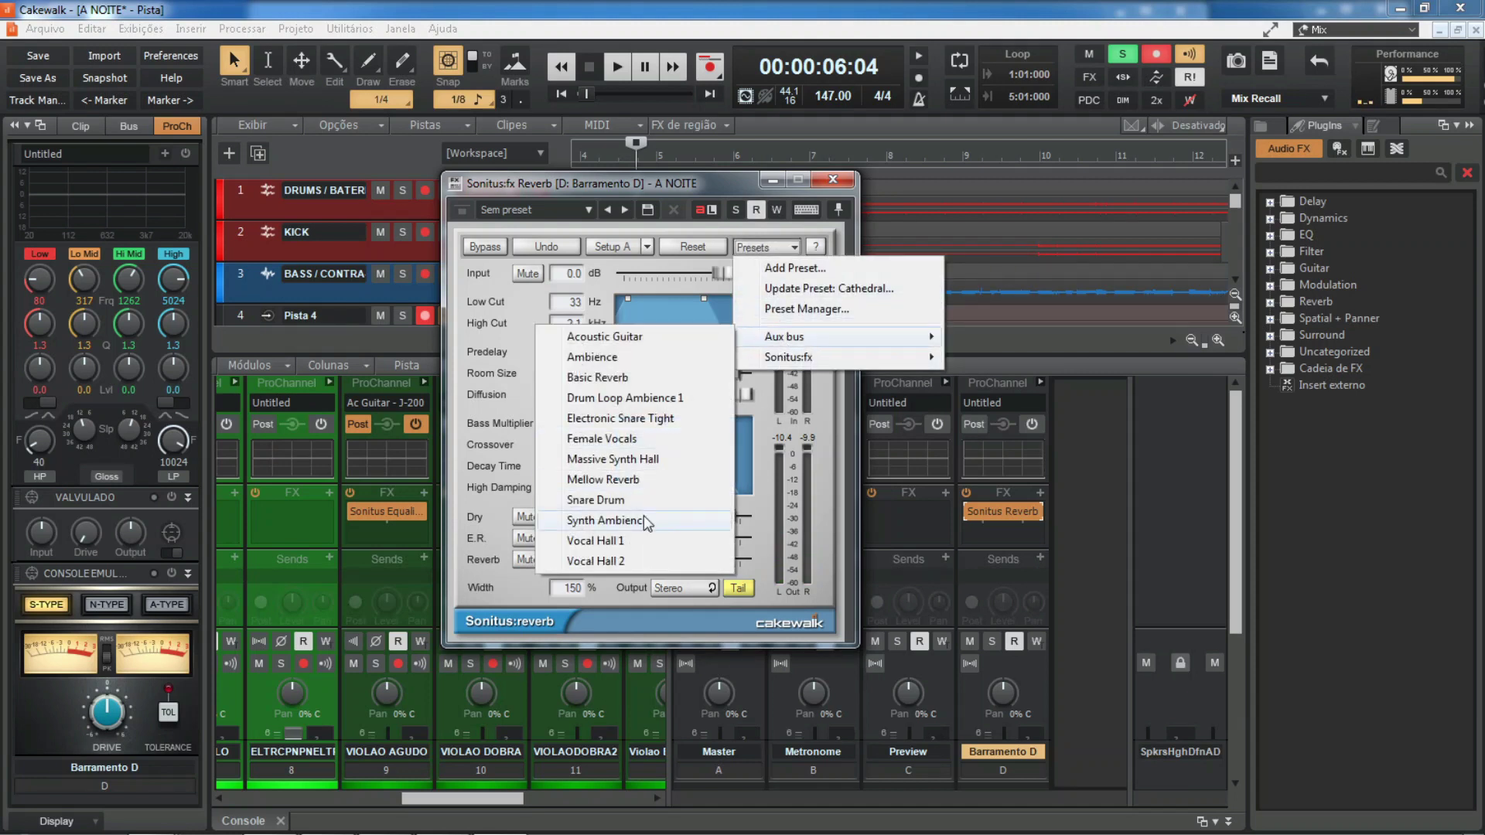
left_click(630, 541)
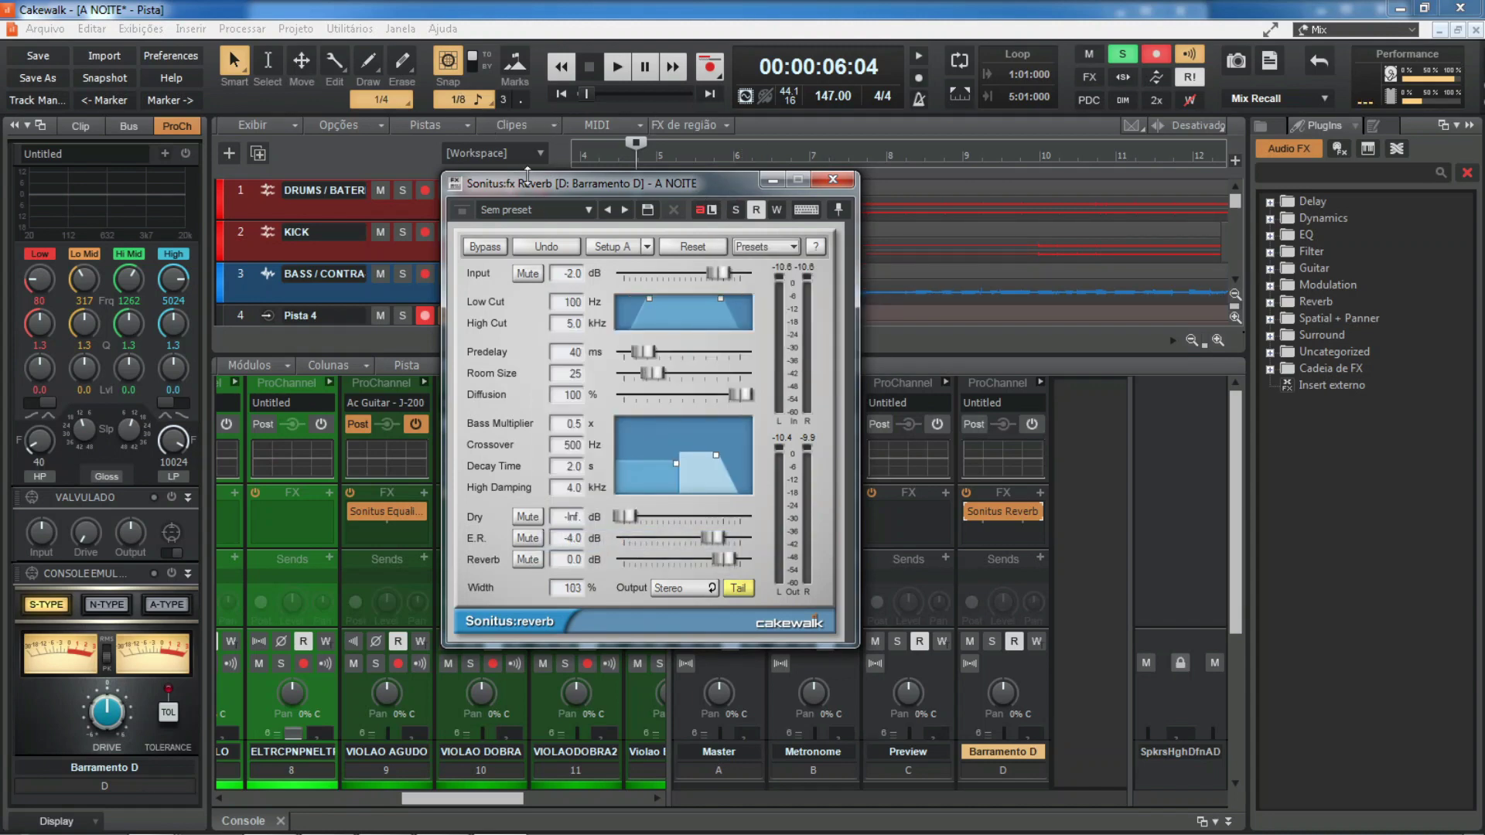
left_click_drag(546, 183, 861, 248)
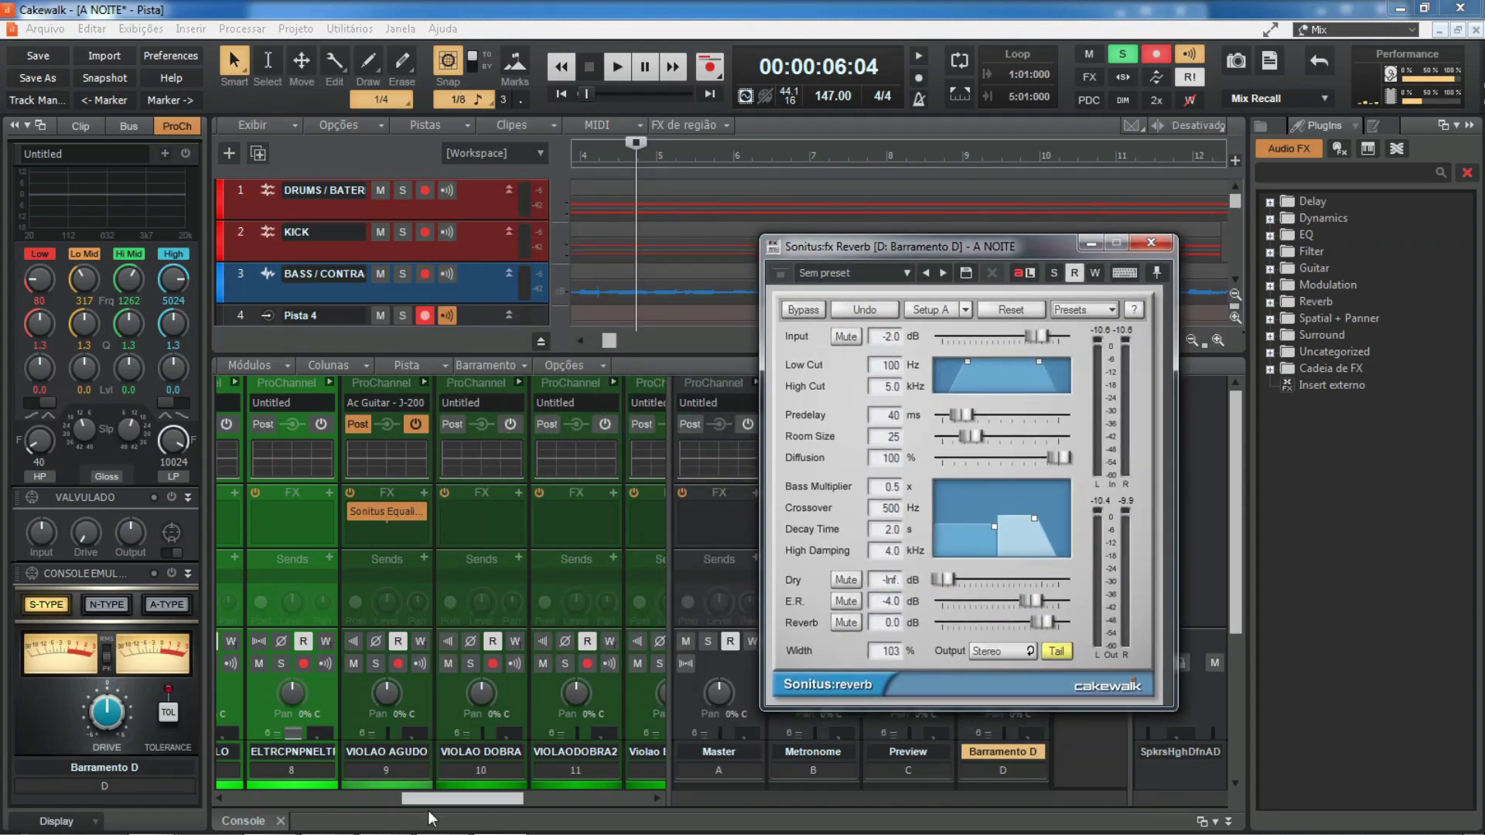
Solo the VIOLAO AGUDO track together with the vocal, start playback and move the Sonitus Reverb window aside
left_click(376, 661)
key("space")
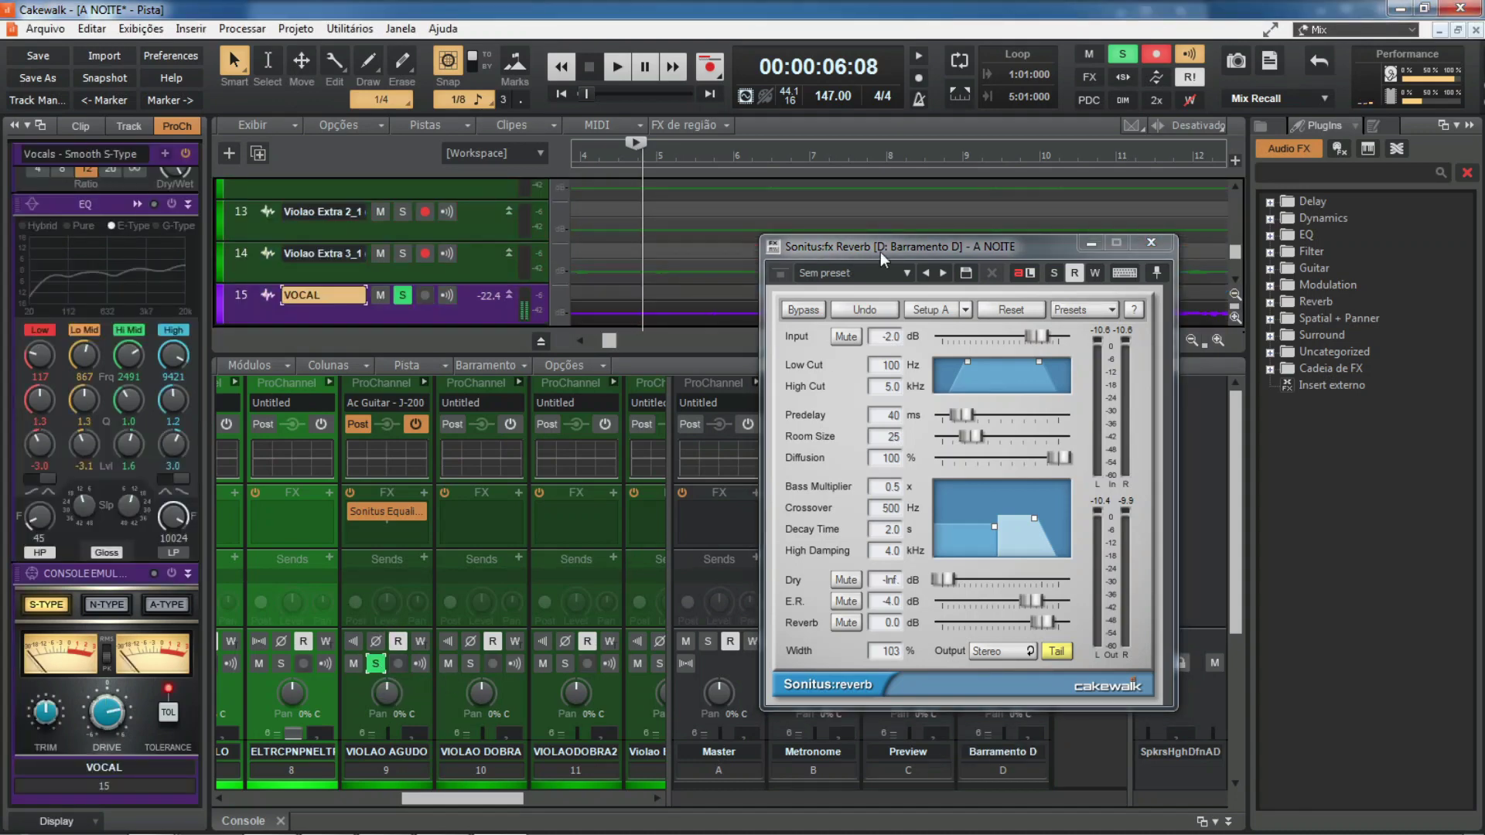
left_click_drag(851, 245, 236, 135)
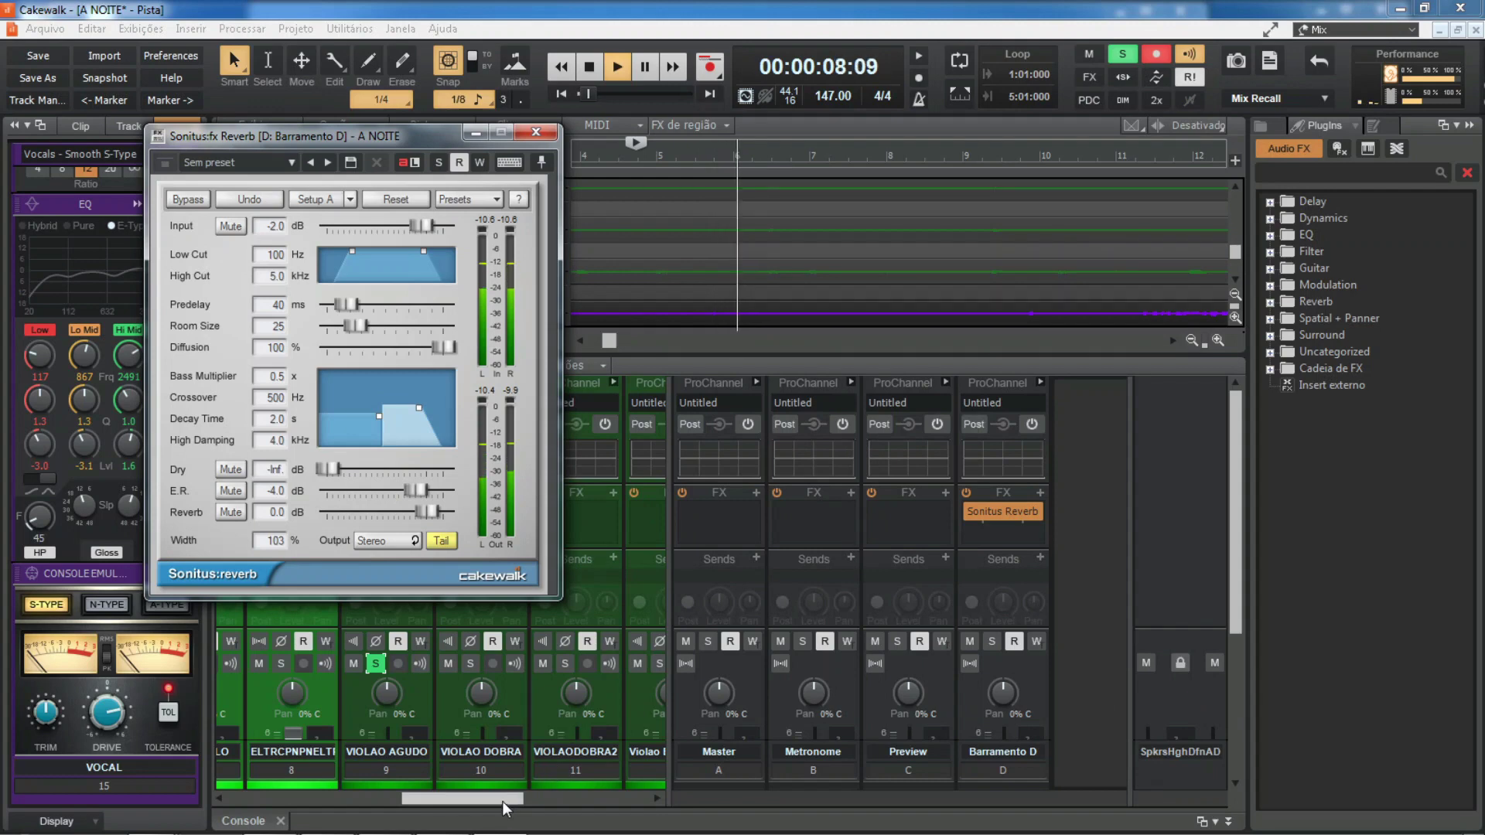
Close Sonitus Reverb, lower the VOCAL strip's send level to Barramento D to -17.8 during playback, and stop
left_click_drag(502, 801, 607, 805)
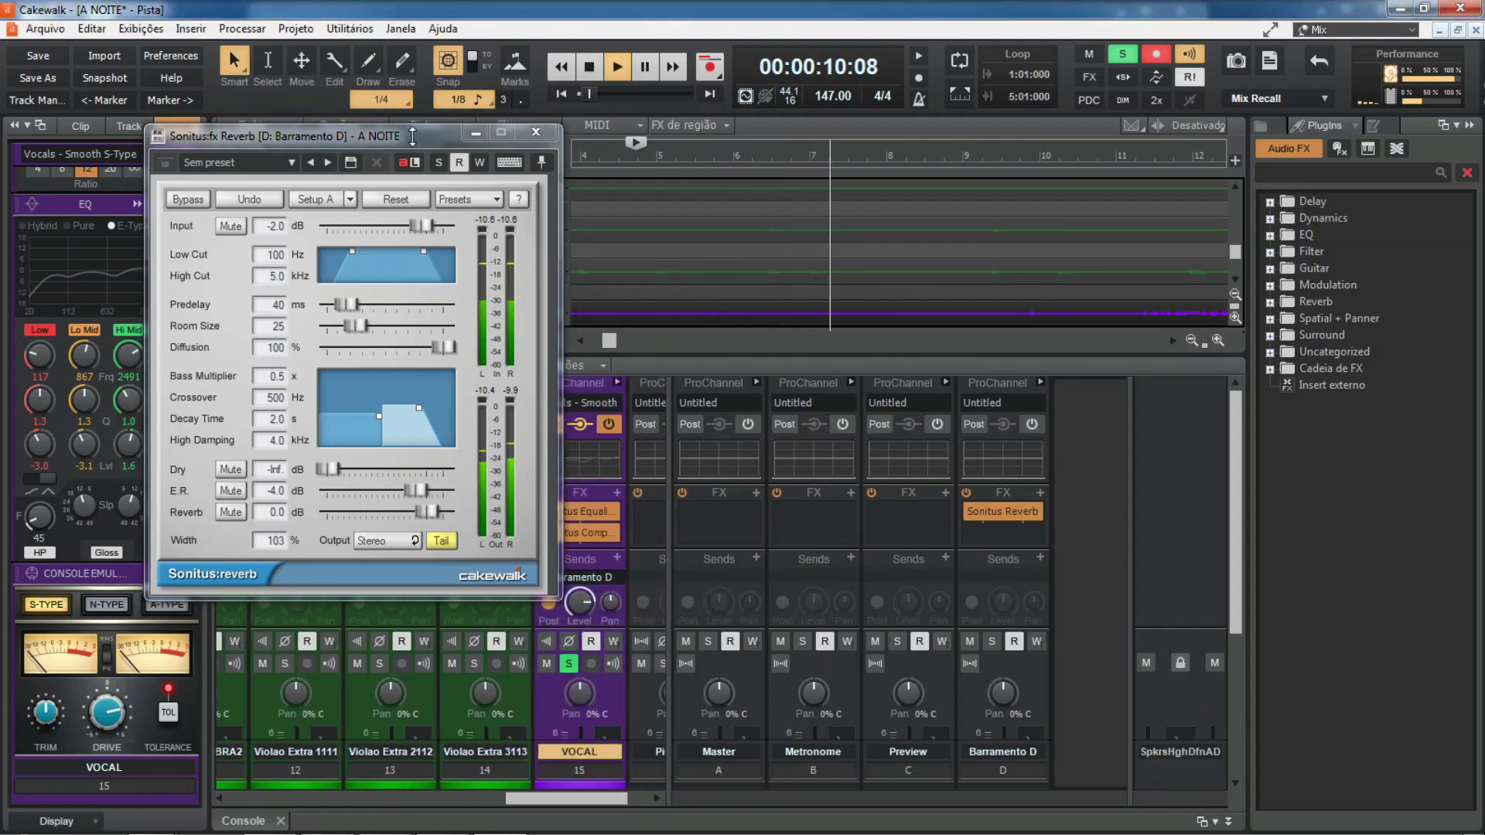
left_click(536, 133)
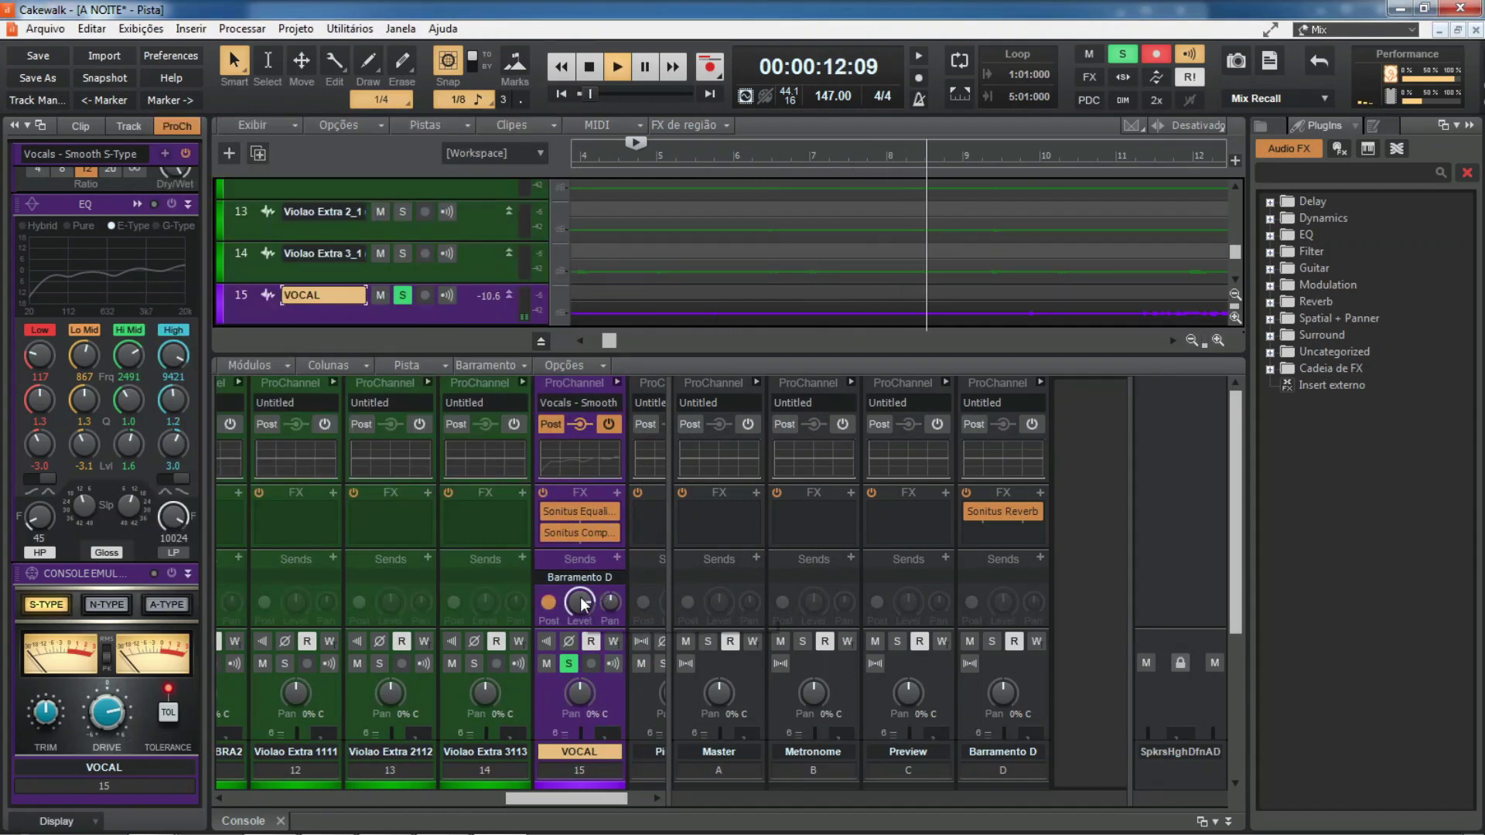
left_click_drag(580, 601, 580, 642)
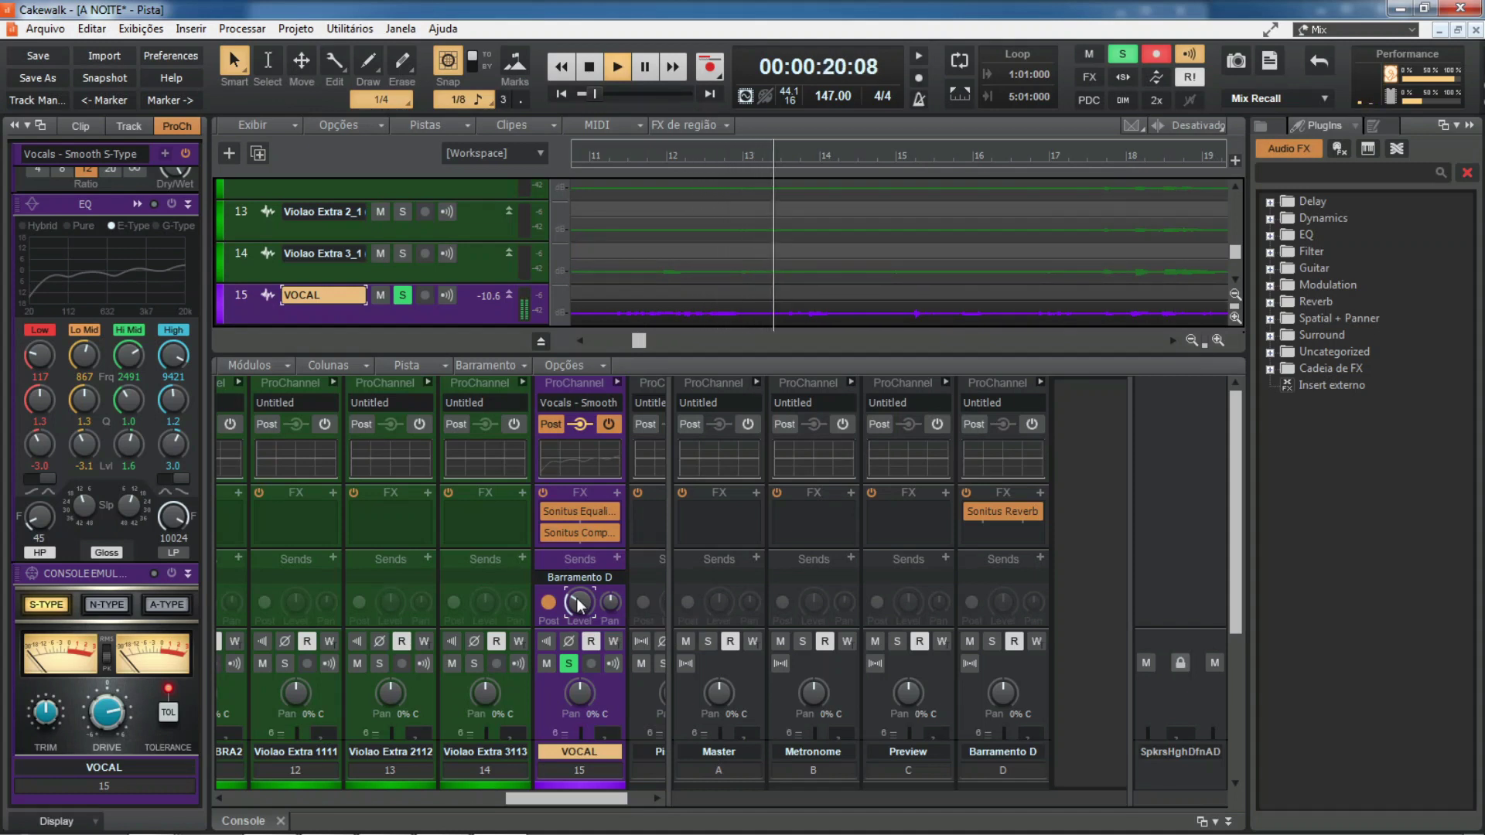
key("space")
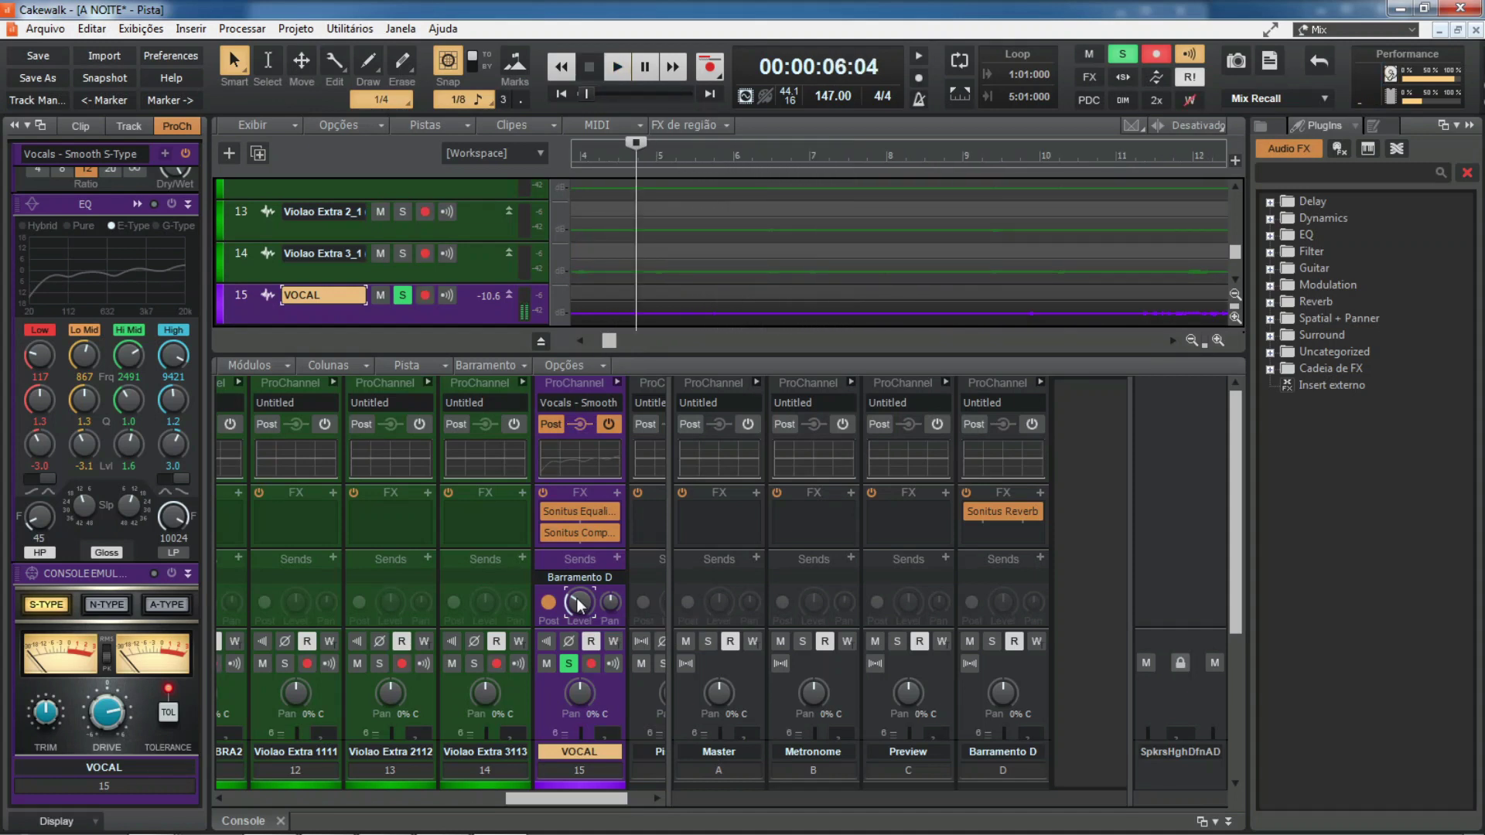
Lower the volume fader of the VIOLAO AGUDO track slightly in the console
left_click_drag(568, 799, 444, 806)
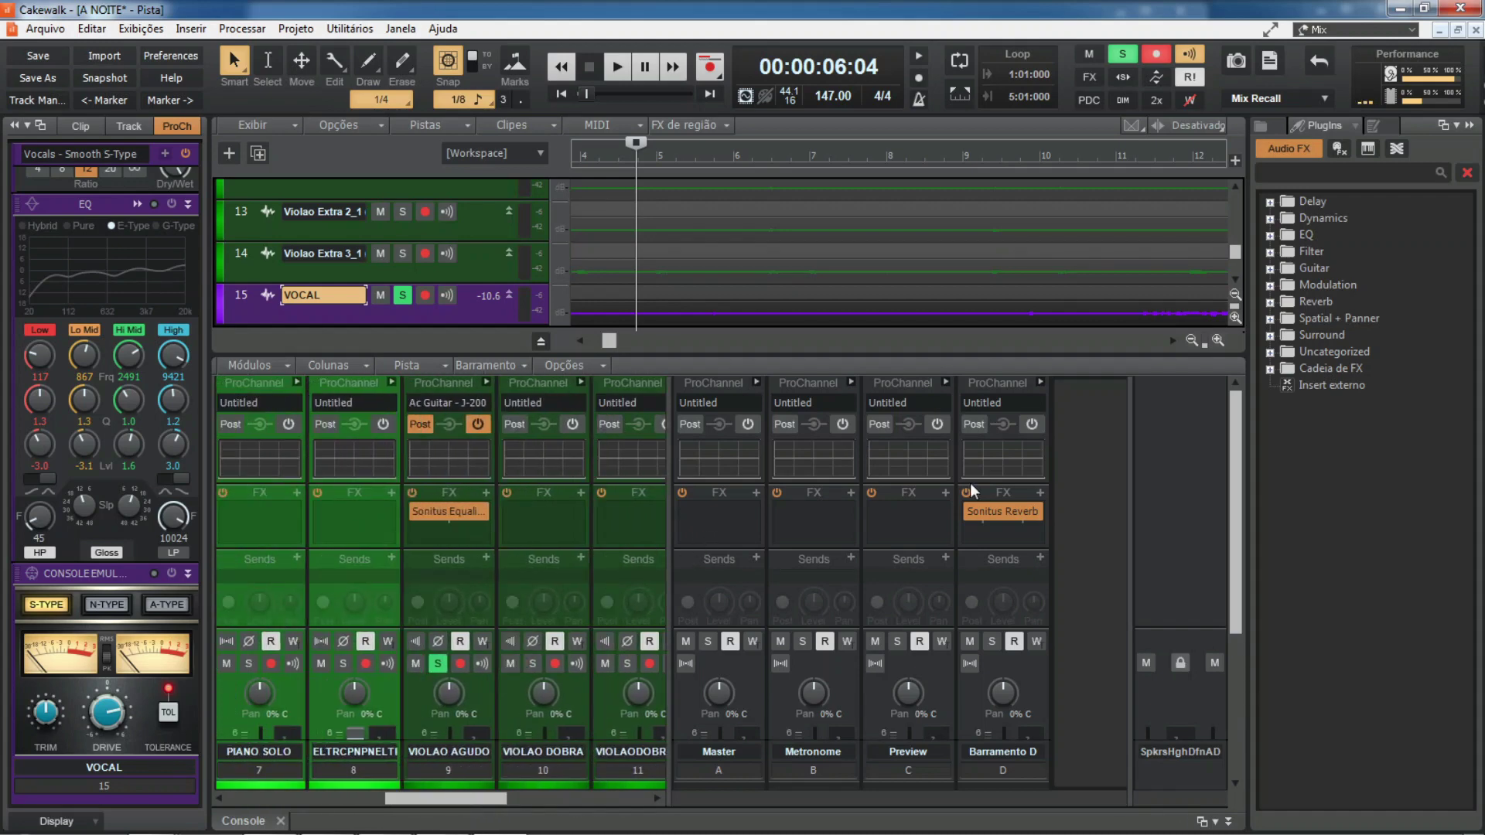
left_click_drag(1234, 422, 1191, 549)
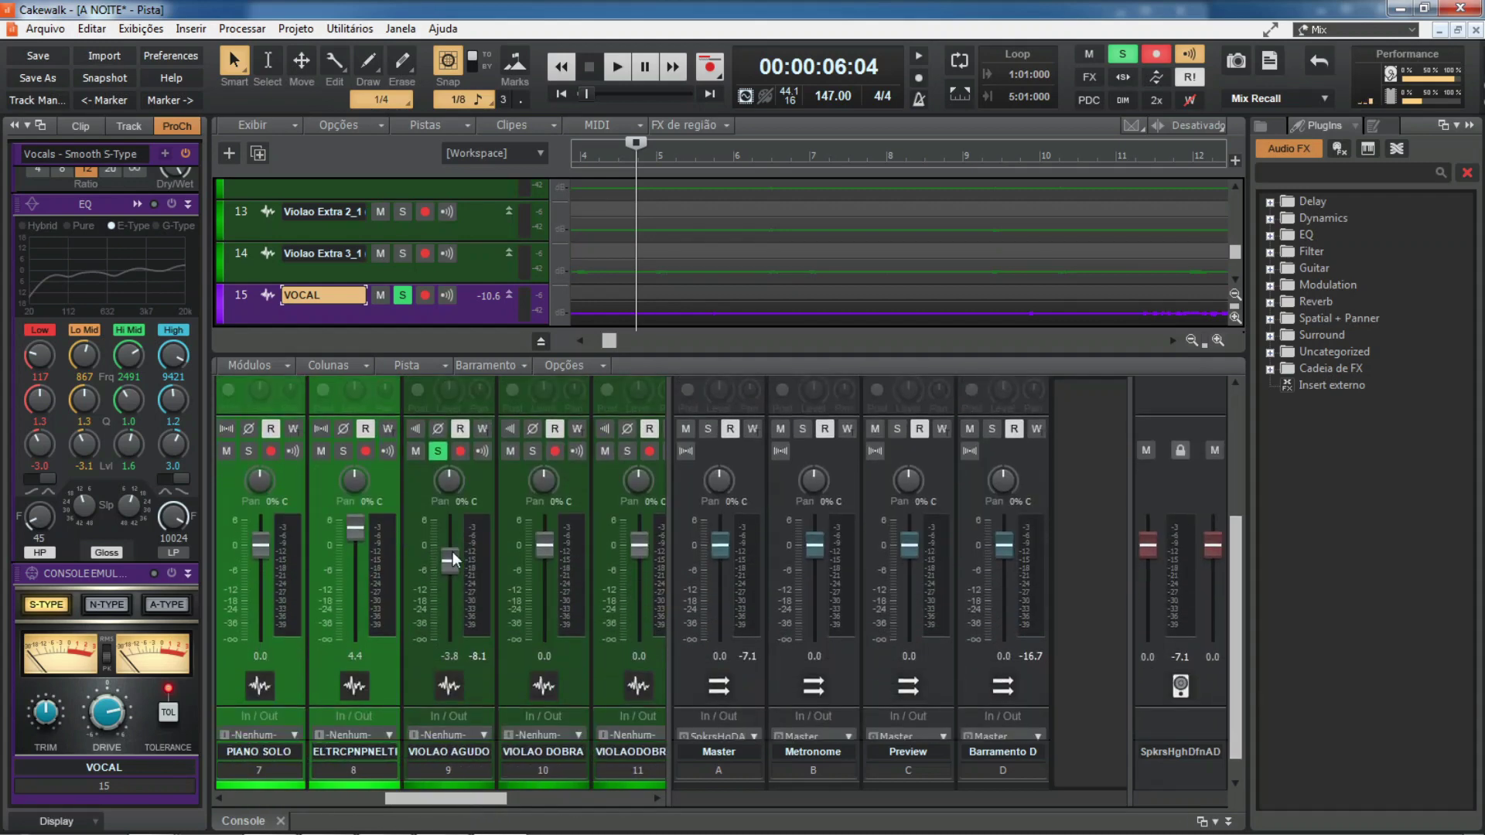
left_click_drag(449, 564, 449, 574)
Return to the VOCAL strip, check its send level to Barramento D and play the vocal with the guitar
left_click_drag(402, 798, 555, 795)
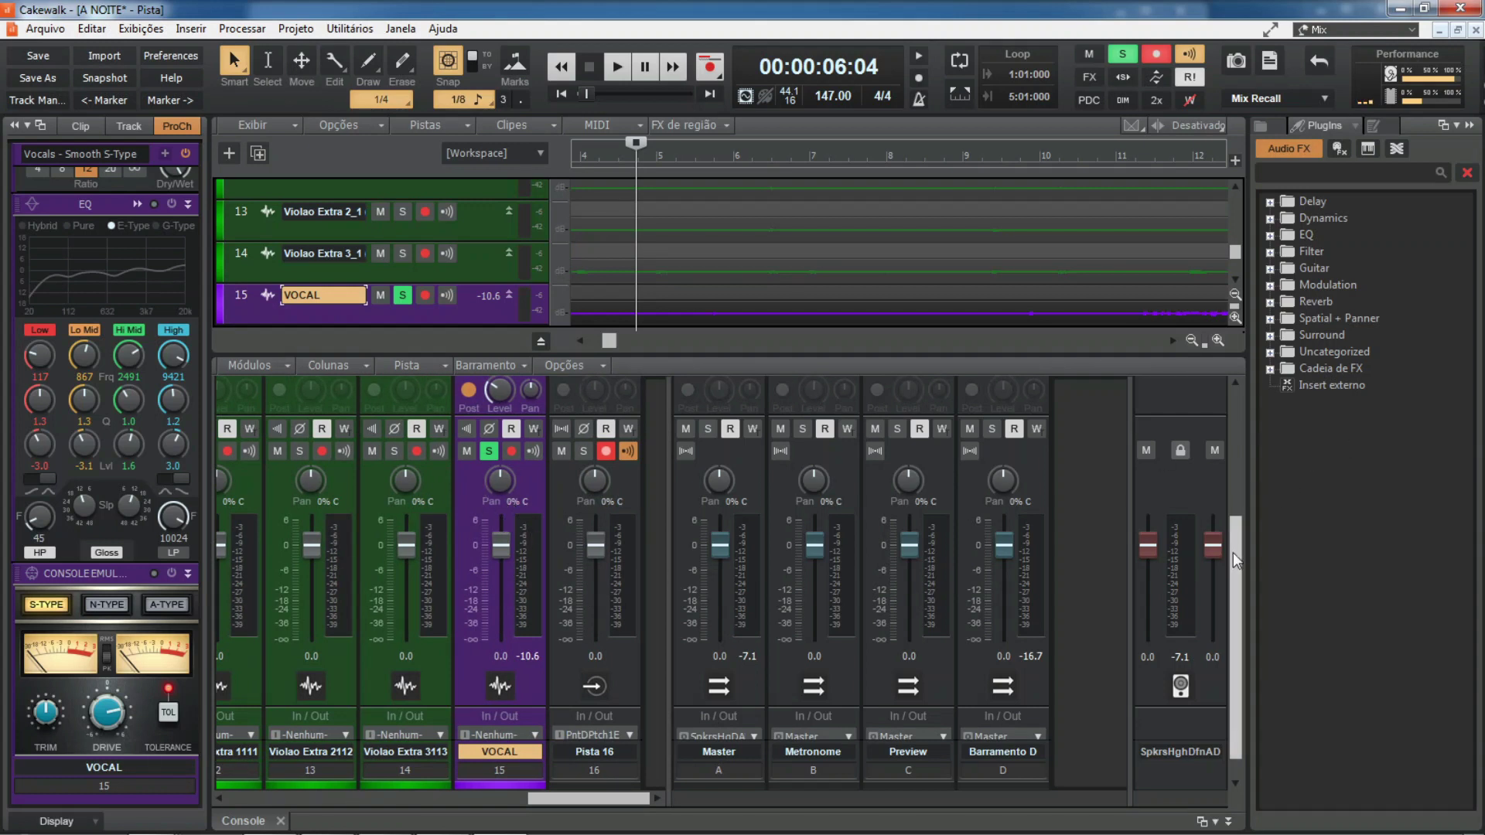
left_click_drag(1233, 552, 1235, 503)
mouse_move(499, 476)
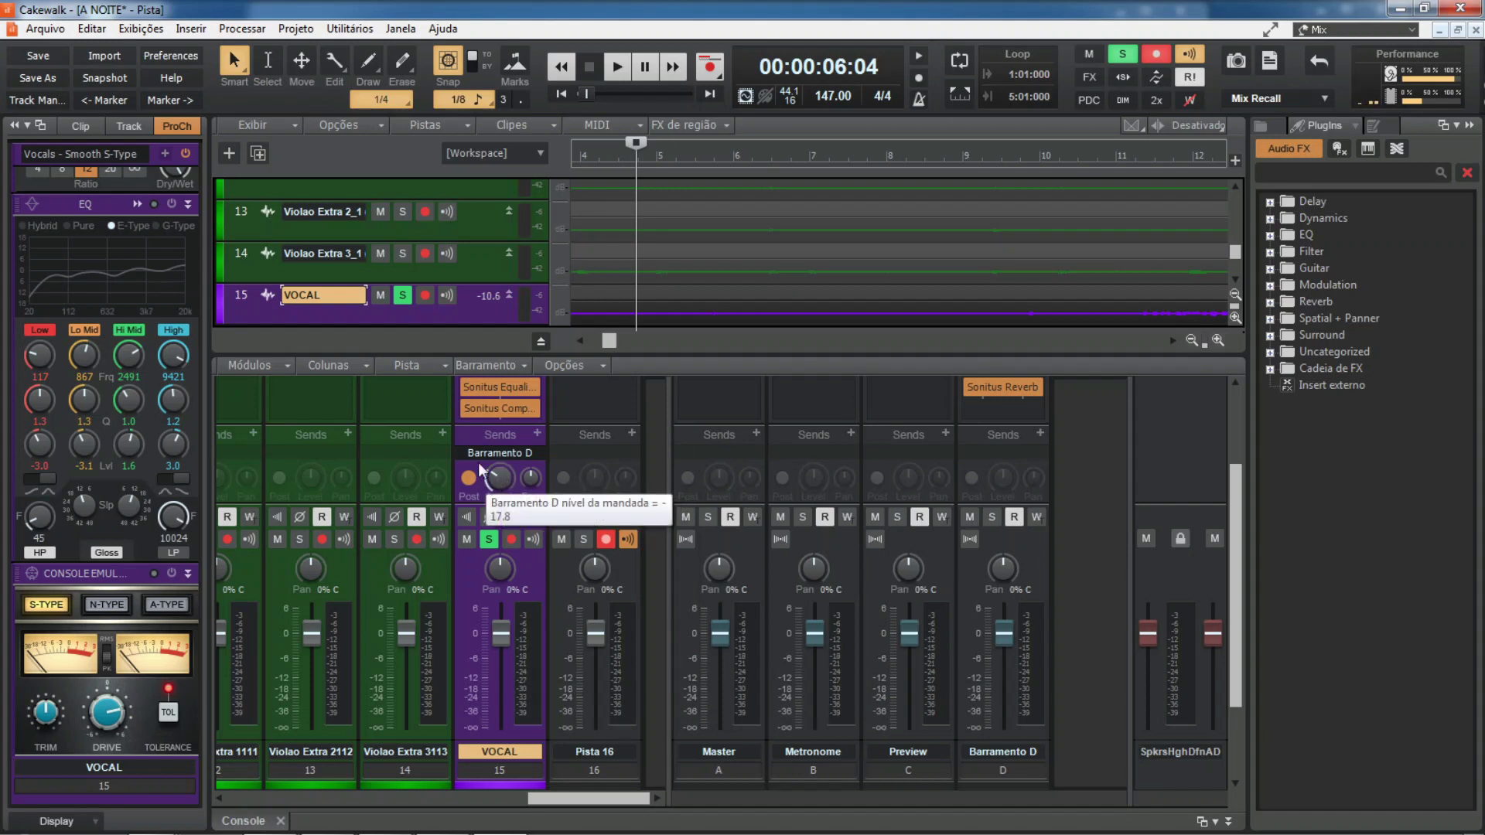
key("space")
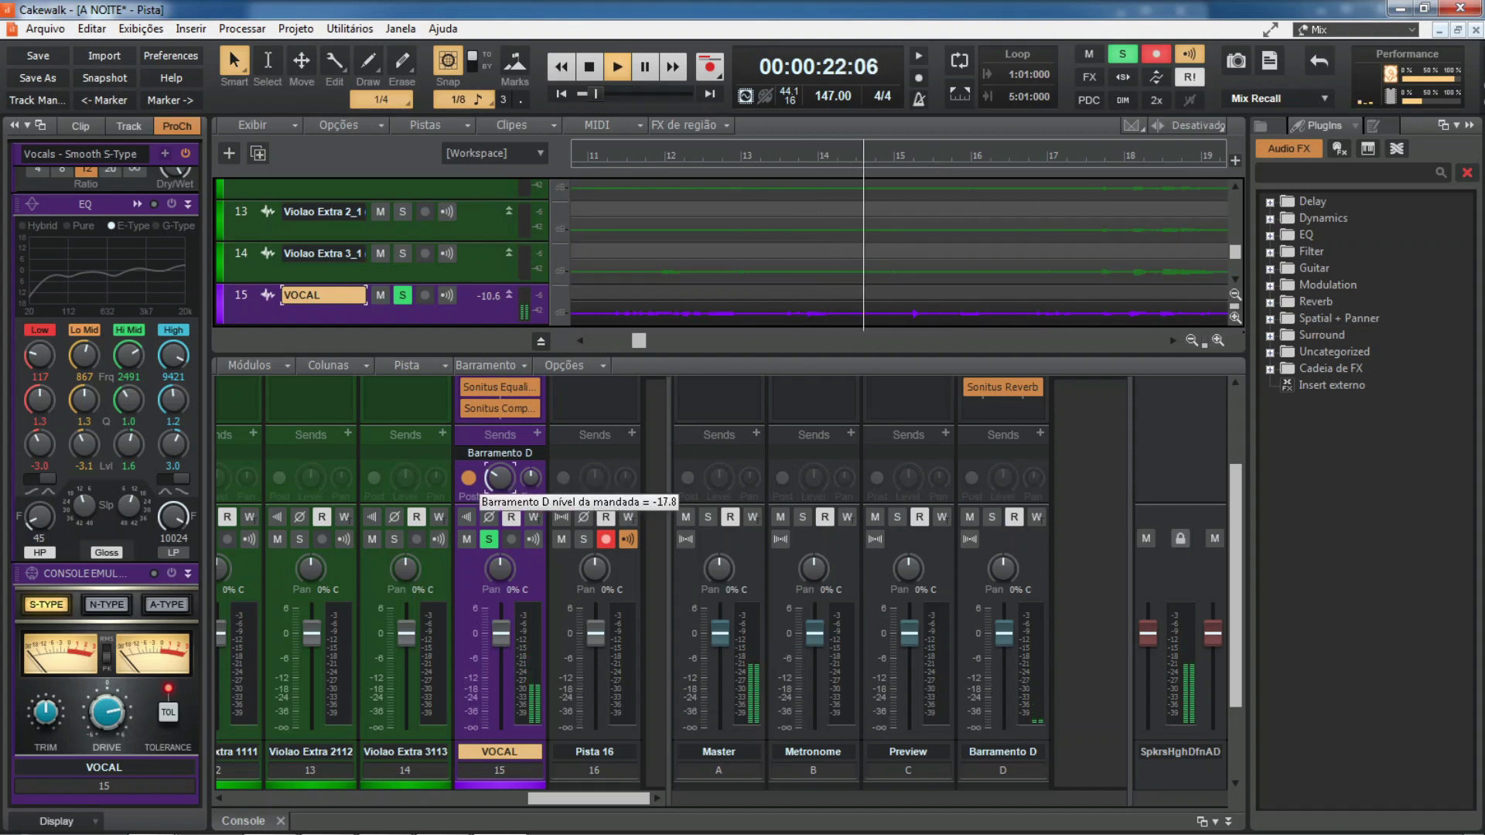
During playback, cut the VOCAL send to Barramento D completely, then raise it gradually to a very high level
left_click(499, 480)
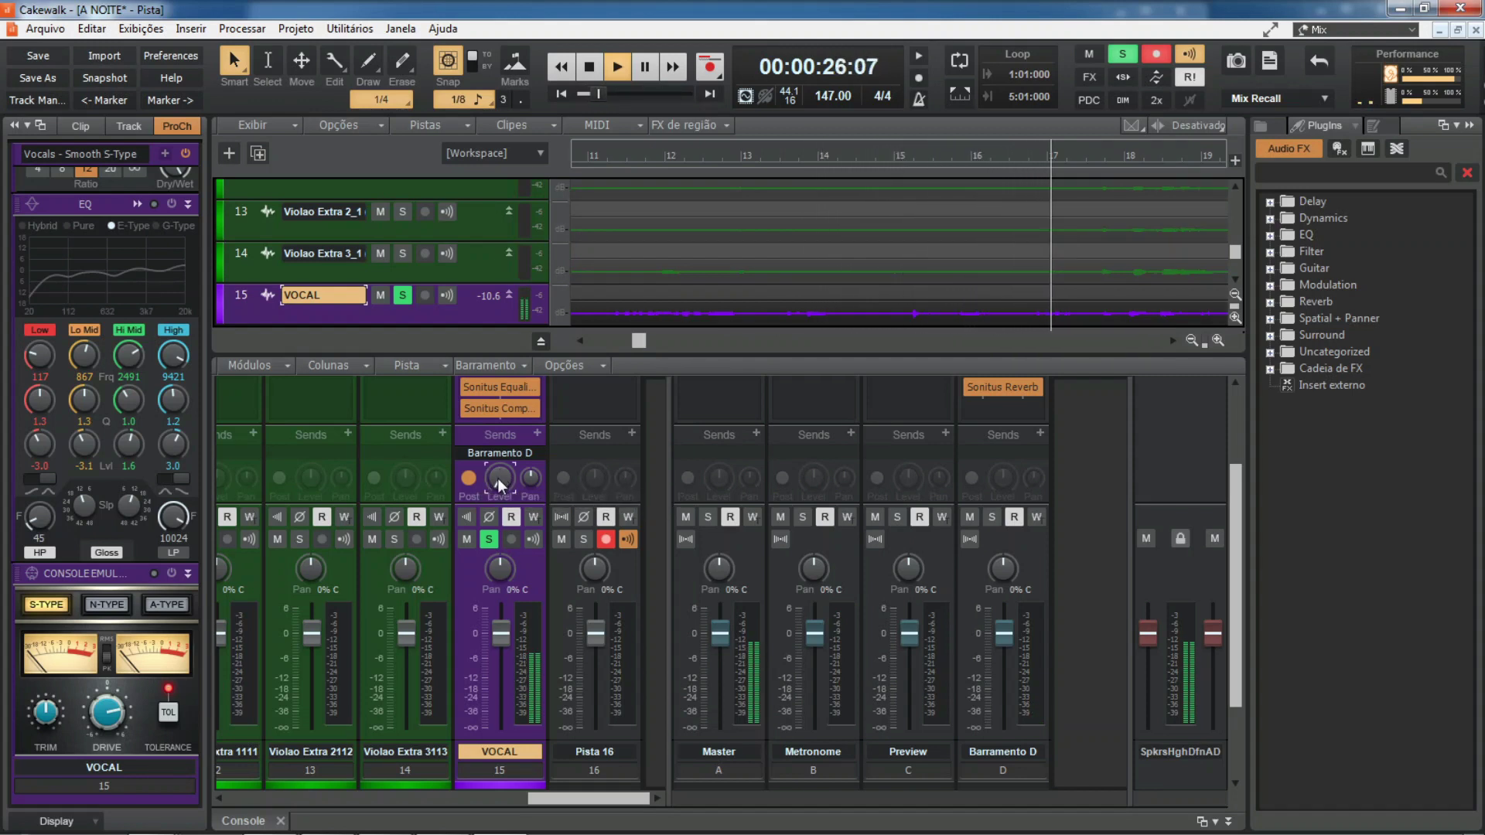
left_click_drag(498, 478, 498, 478)
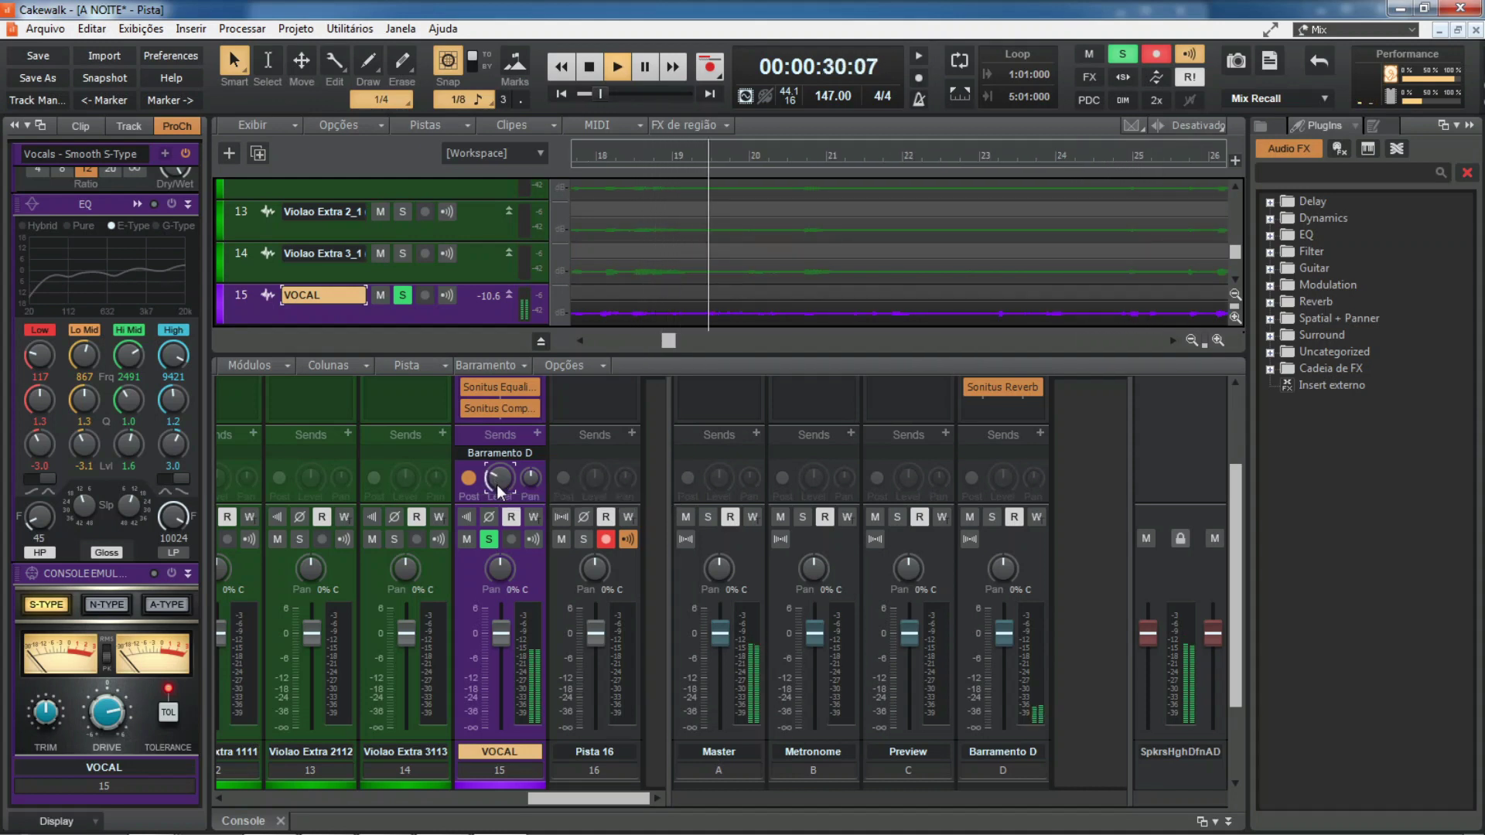
scroll(495, 480, "up", 5)
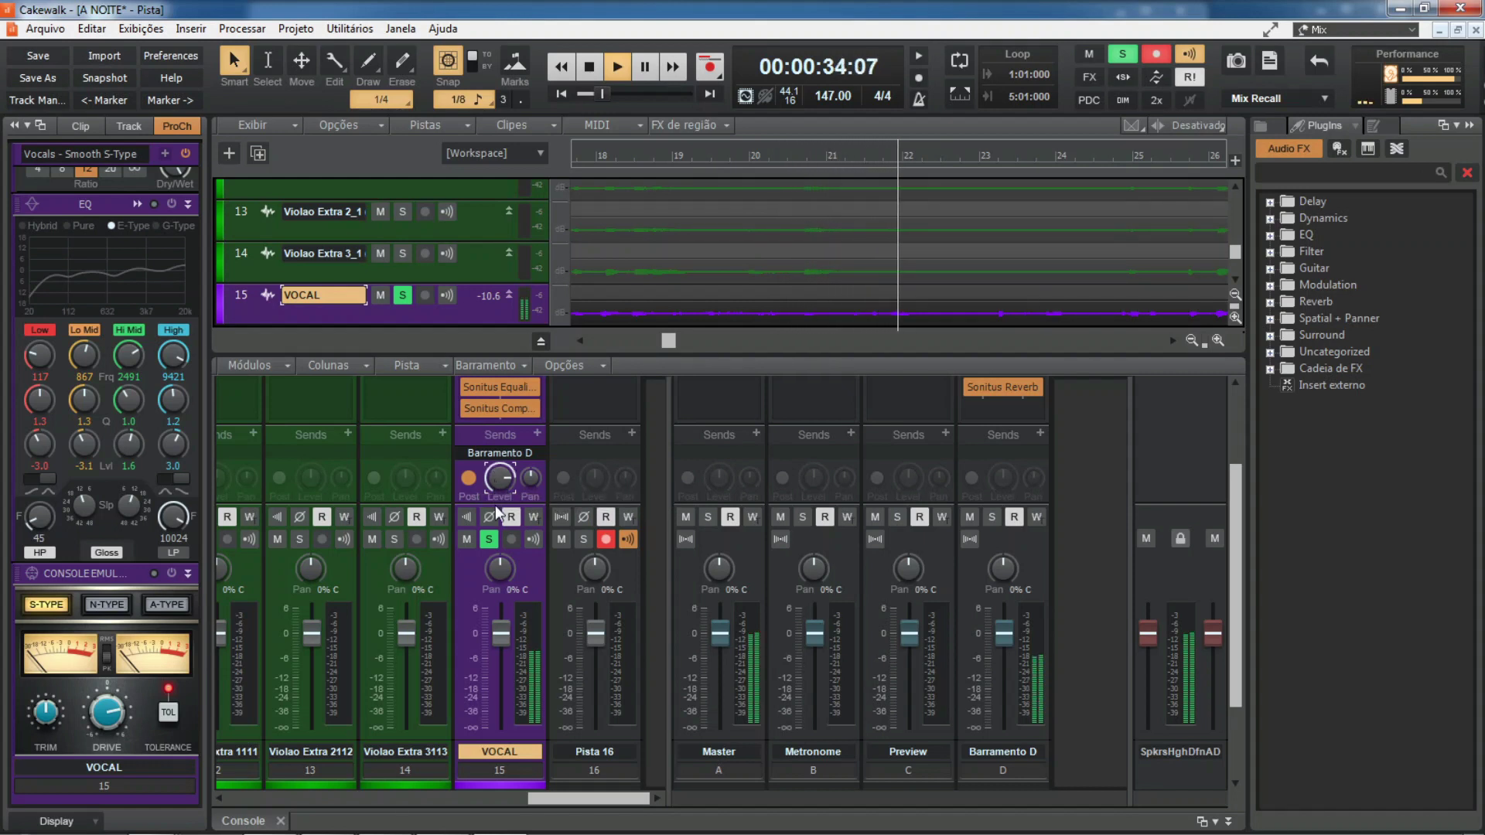
left_click_drag(498, 480, 494, 491)
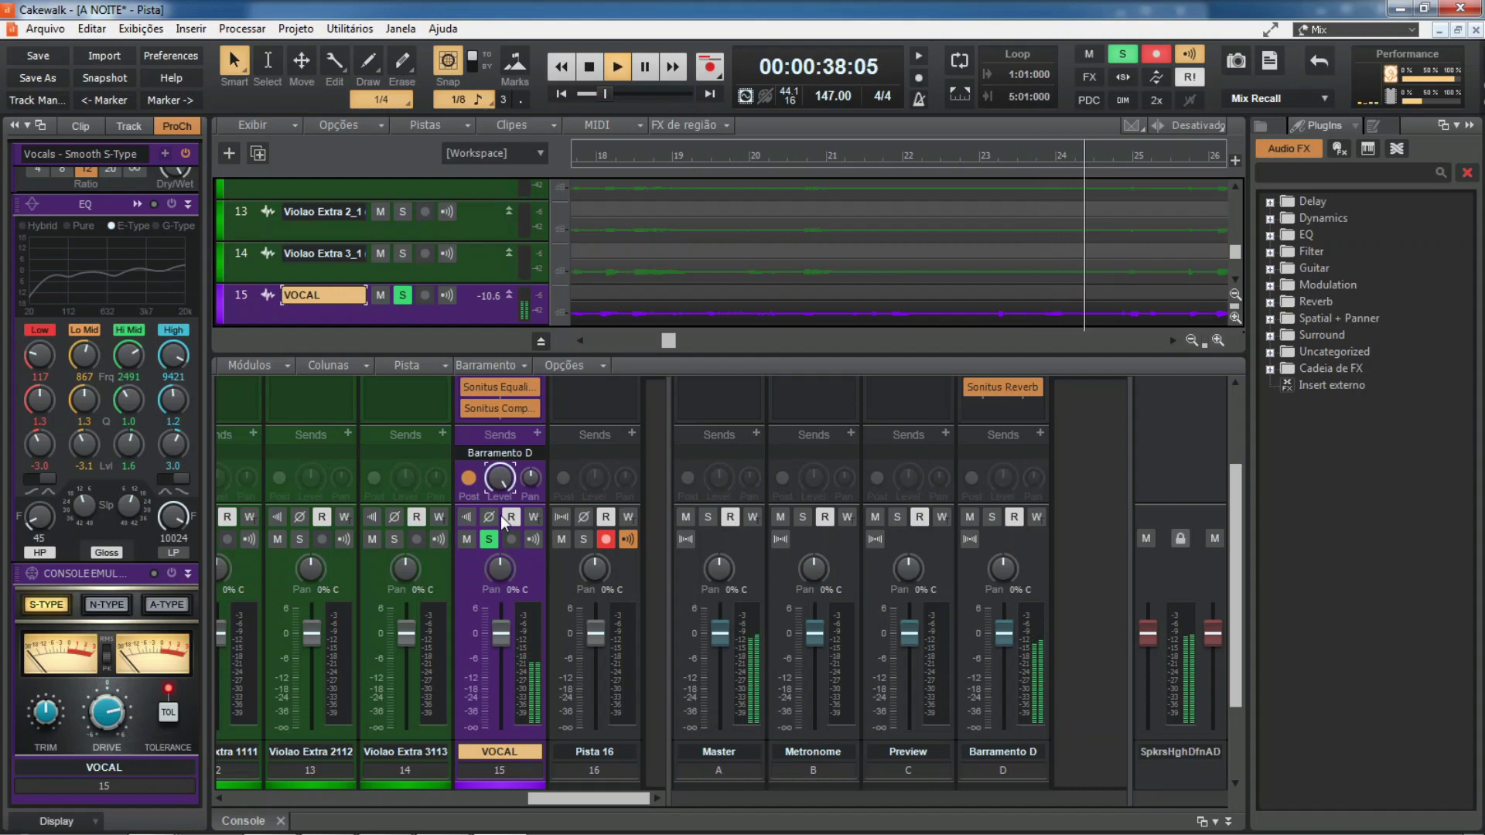
Bring the VOCAL send to Barramento D back down, trying -19.5 and -18.1, fine-tune it by ear and stop playback
mouse_move(500, 485)
mouse_move(500, 485)
left_mouse_down()
mouse_move(501, 499)
mouse_move(497, 481)
left_mouse_up()
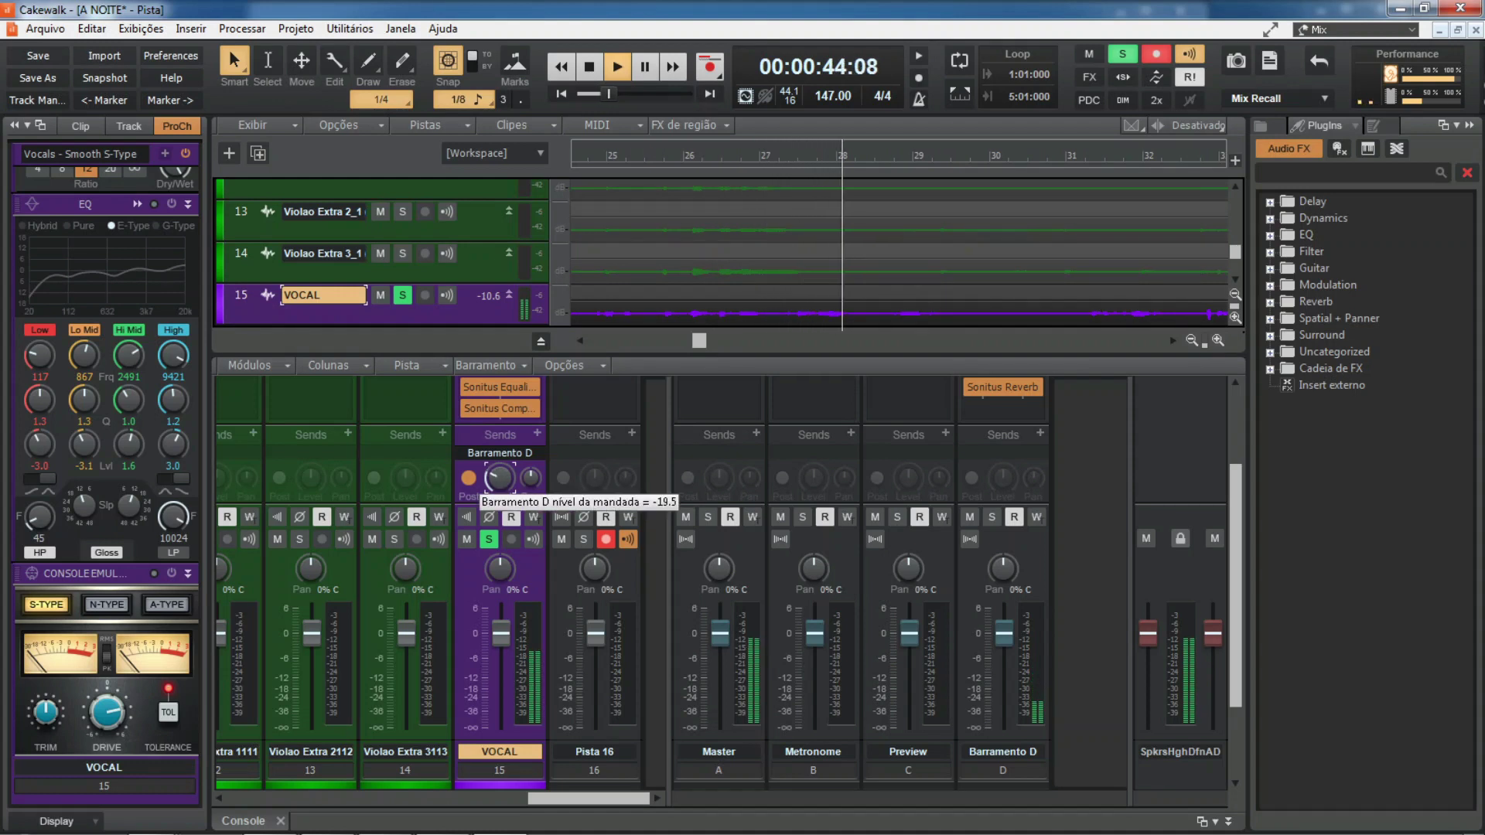
left_click(498, 481)
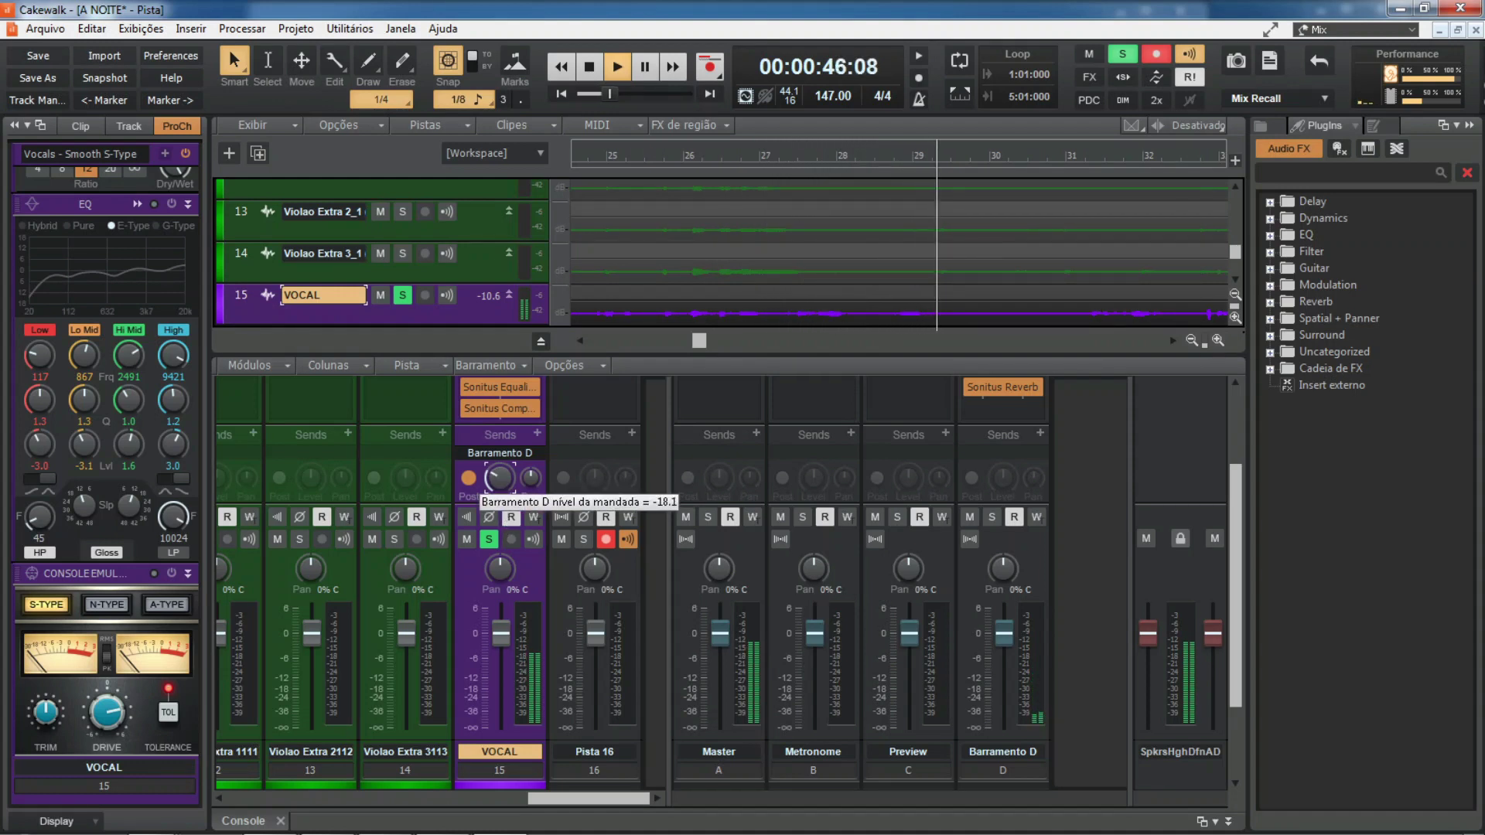
left_click_drag(497, 481, 499, 466)
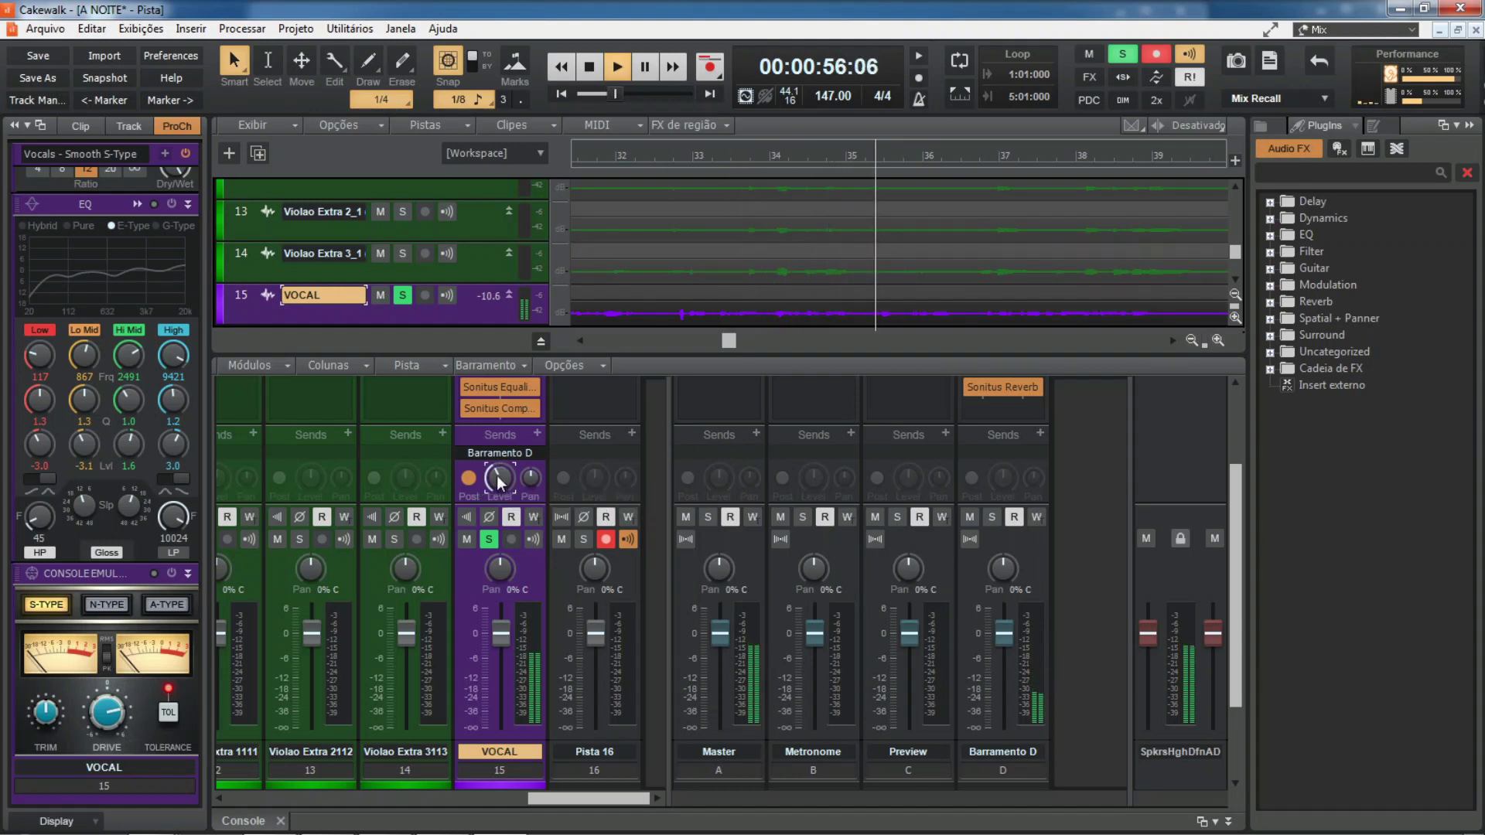
left_click_drag(496, 475, 497, 492)
key("space")
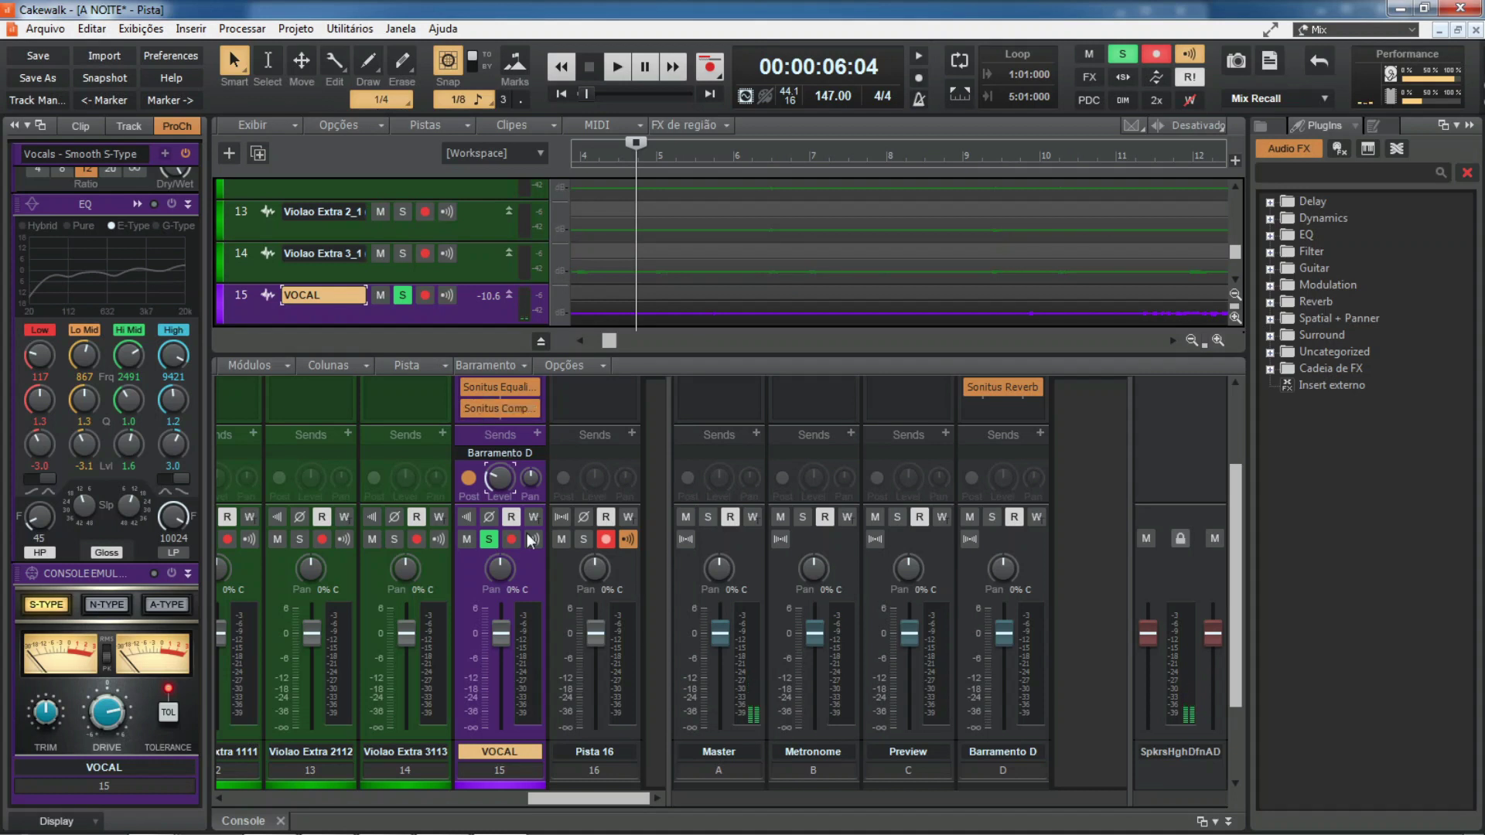
Adjust the VOCAL track's send level to Barramento D in the console and raise it well above its quiet setting
mouse_move(506, 477)
left_click(498, 488)
left_click_drag(498, 487, 495, 485)
left_click_drag(1237, 504, 1236, 423)
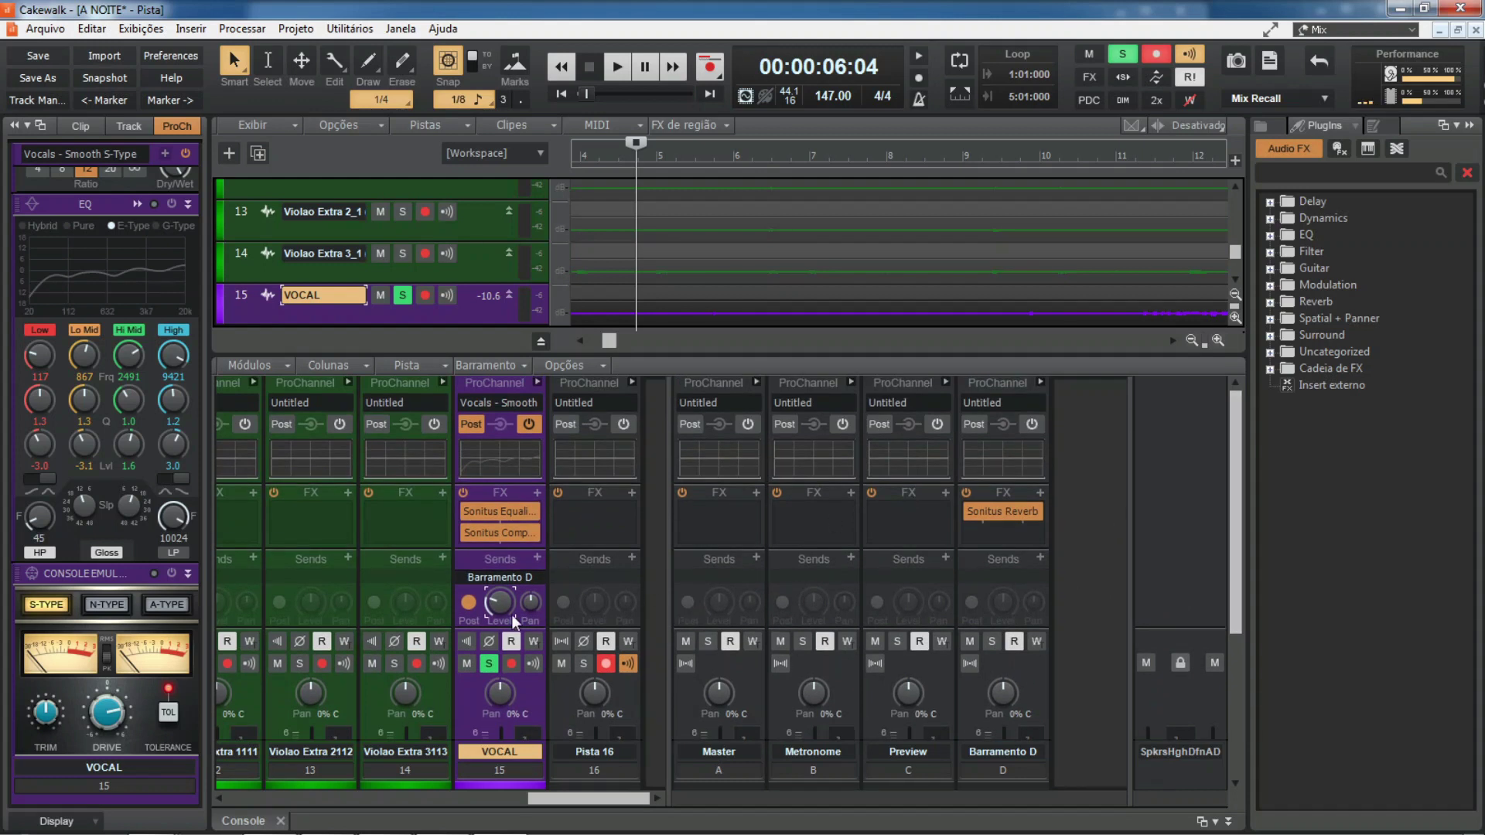
left_click_drag(498, 601, 500, 607)
Replace Sonitus Reverb on Barramento D with BREVERB 2 Cakewalk from the Reverb plug-in category
mouse_move(1038, 513)
left_click(1269, 302)
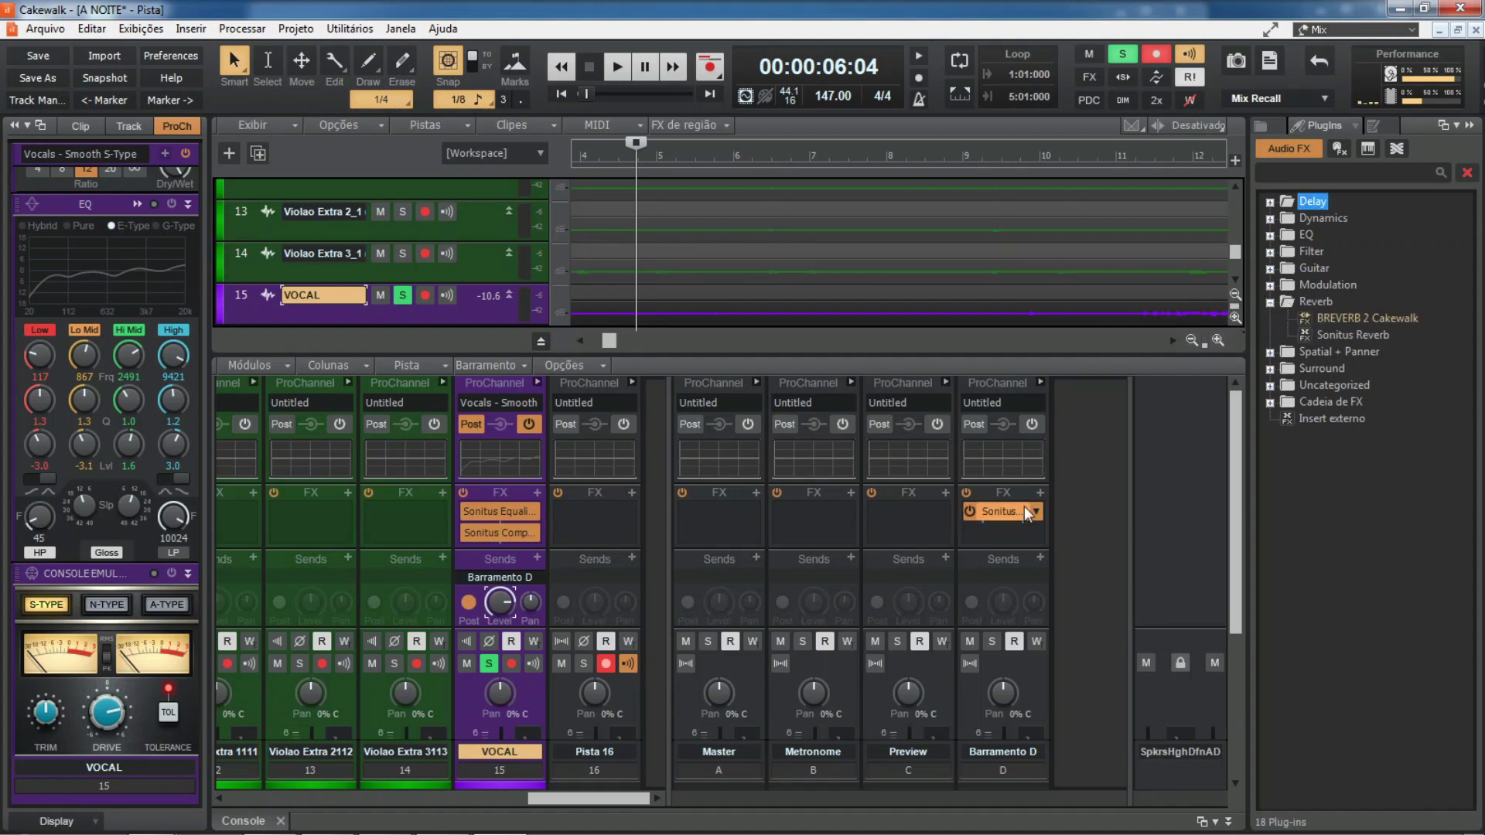
left_click(970, 511)
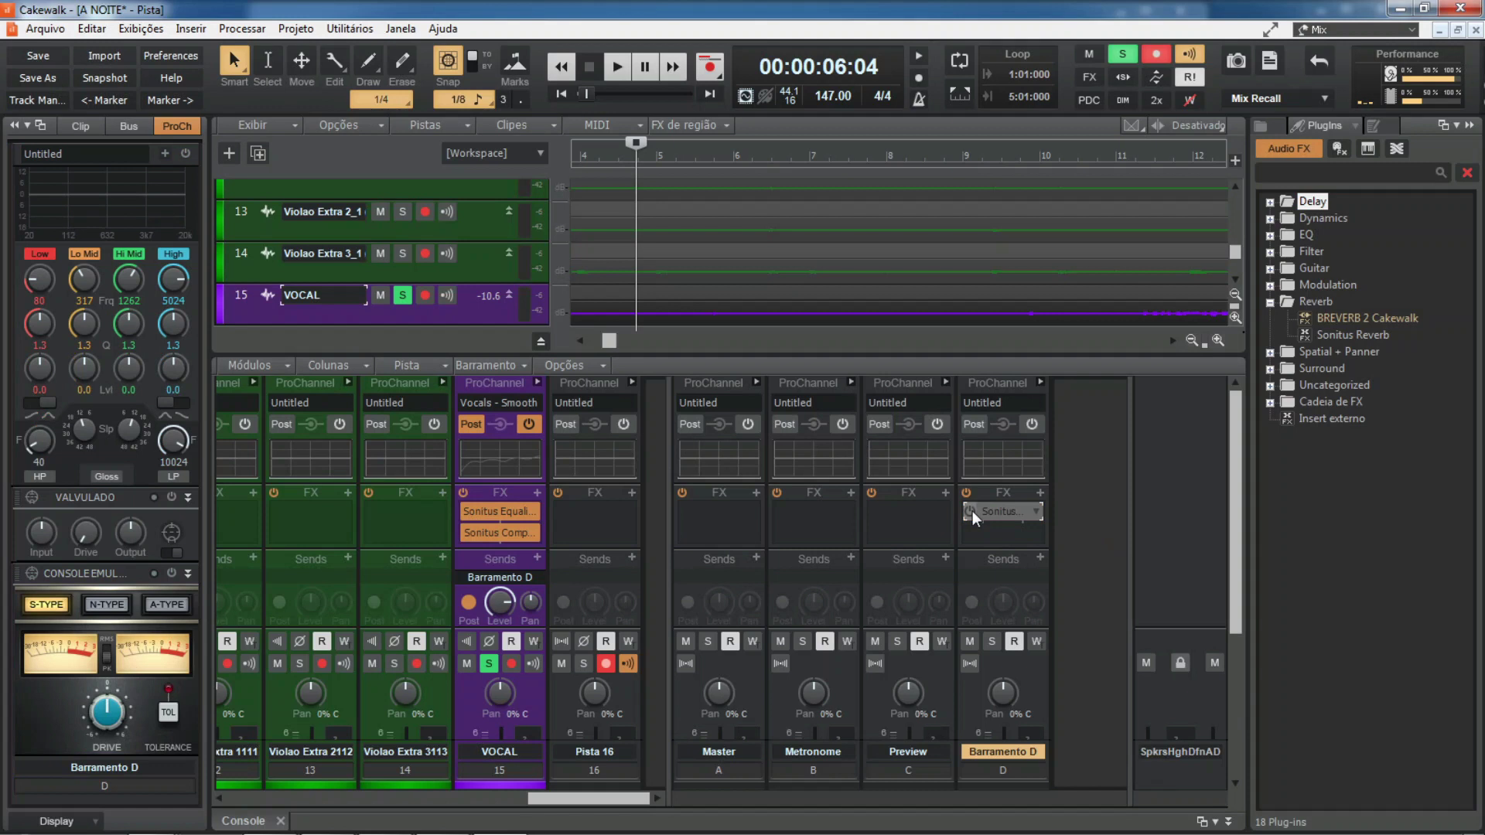
left_click(1035, 511)
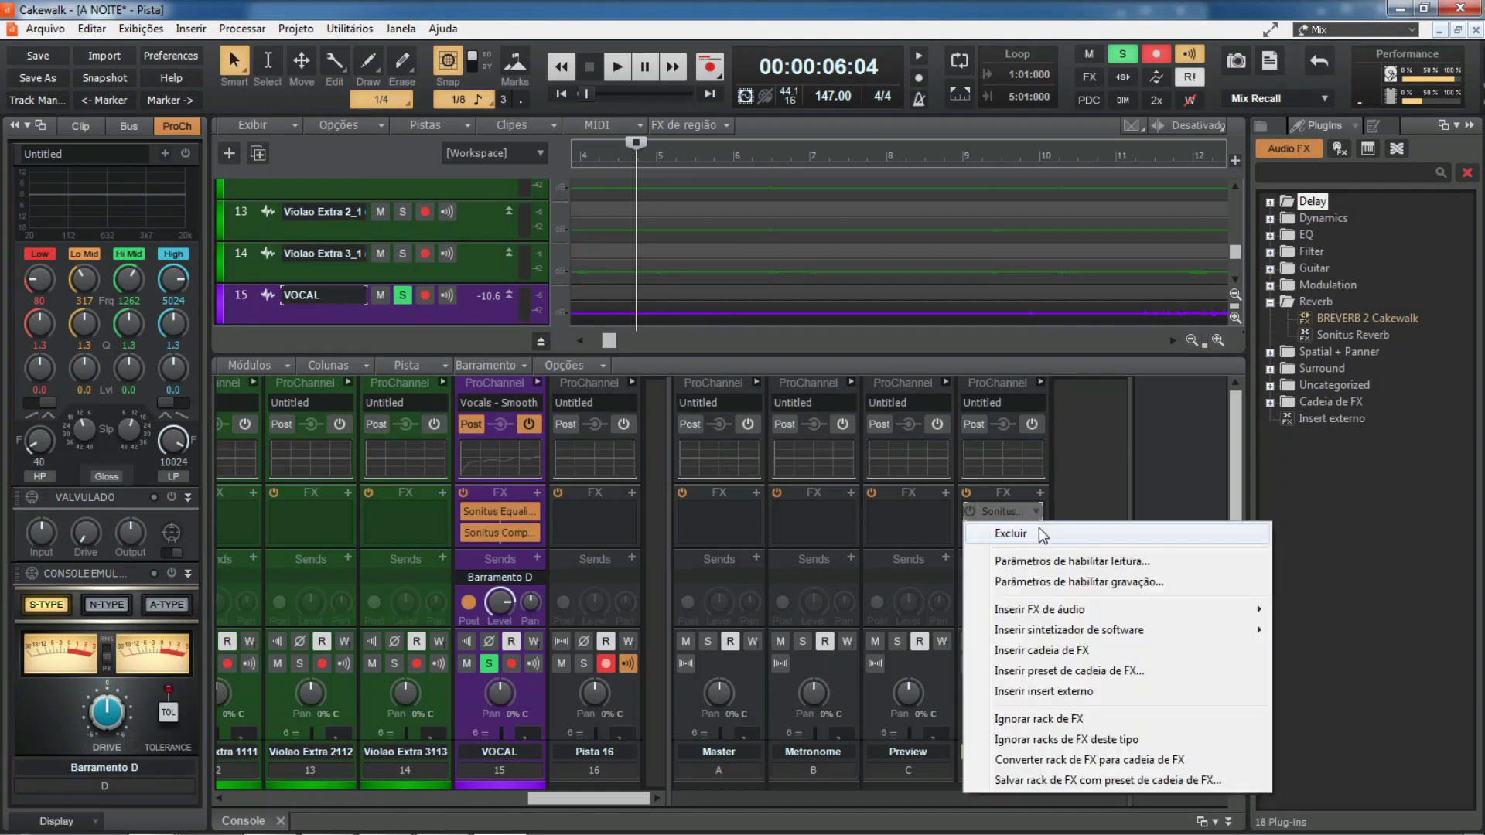
left_click(1069, 534)
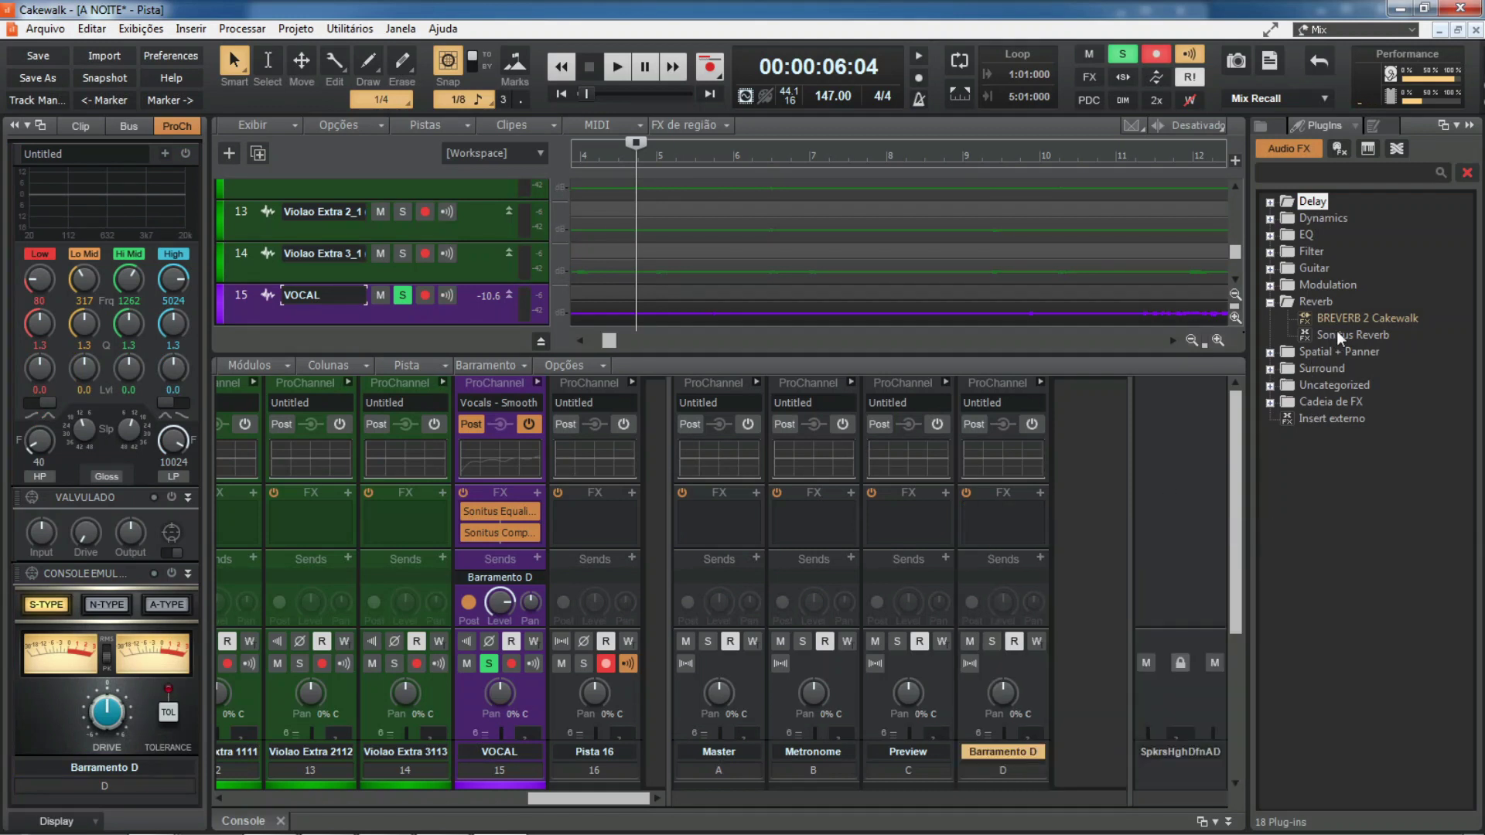
left_click_drag(1344, 319, 992, 492)
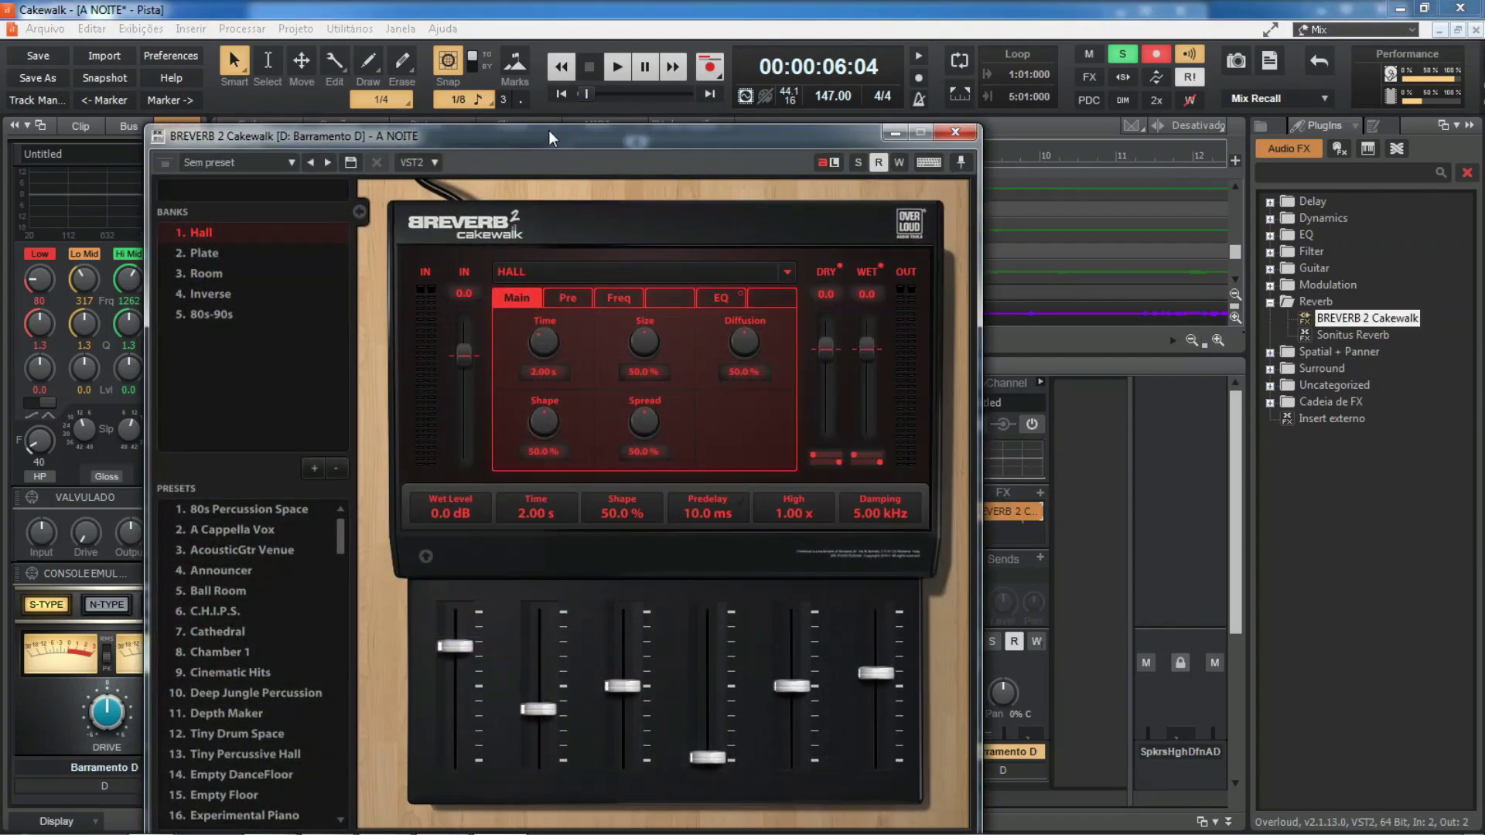
left_click_drag(550, 137, 551, 77)
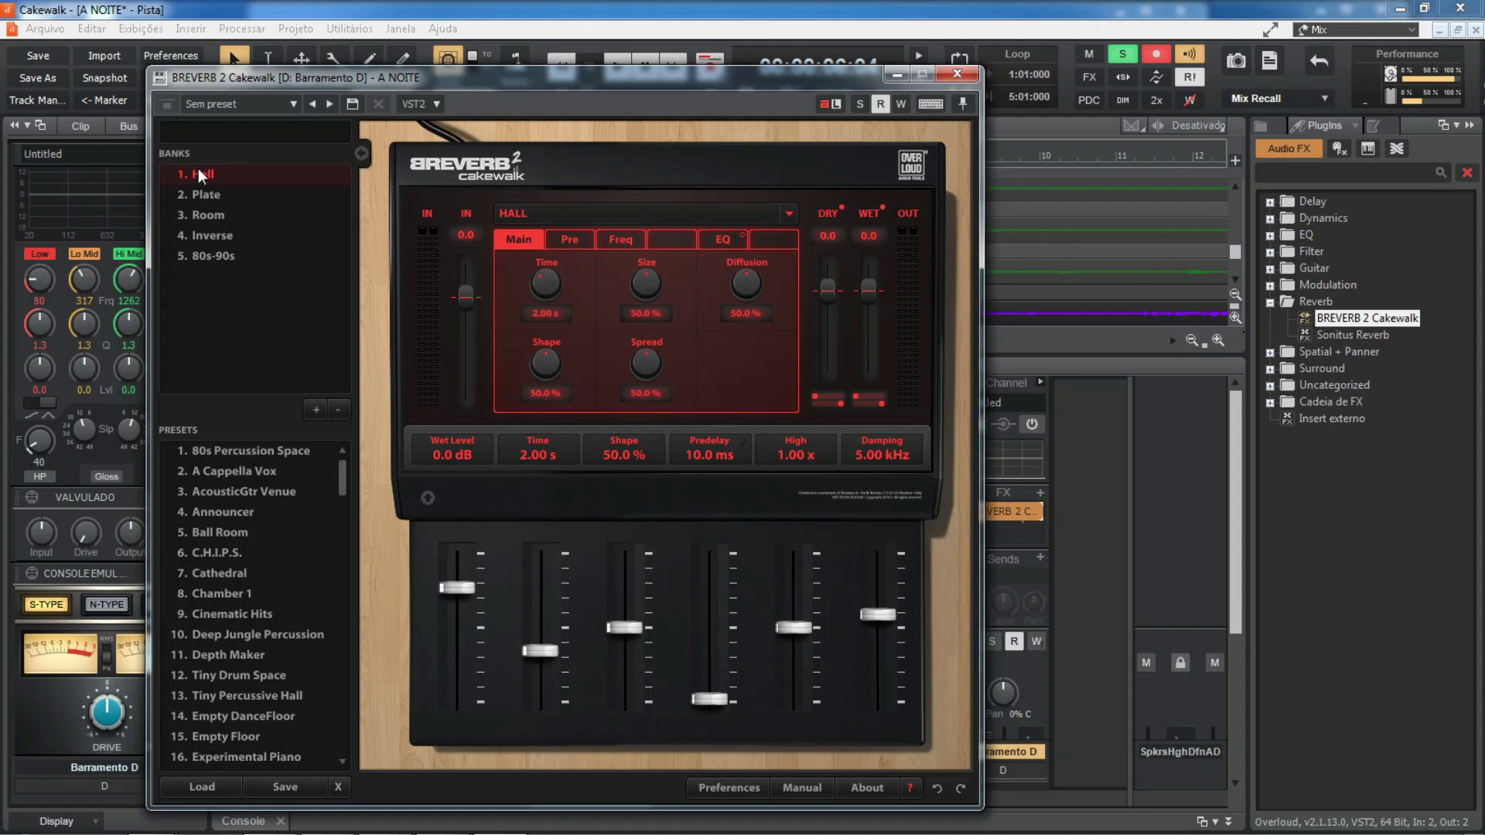
Load the A Cappella Vox preset from the Hall bank, play it and take the VIOLAO AGUDO track out of solo
left_click(216, 469)
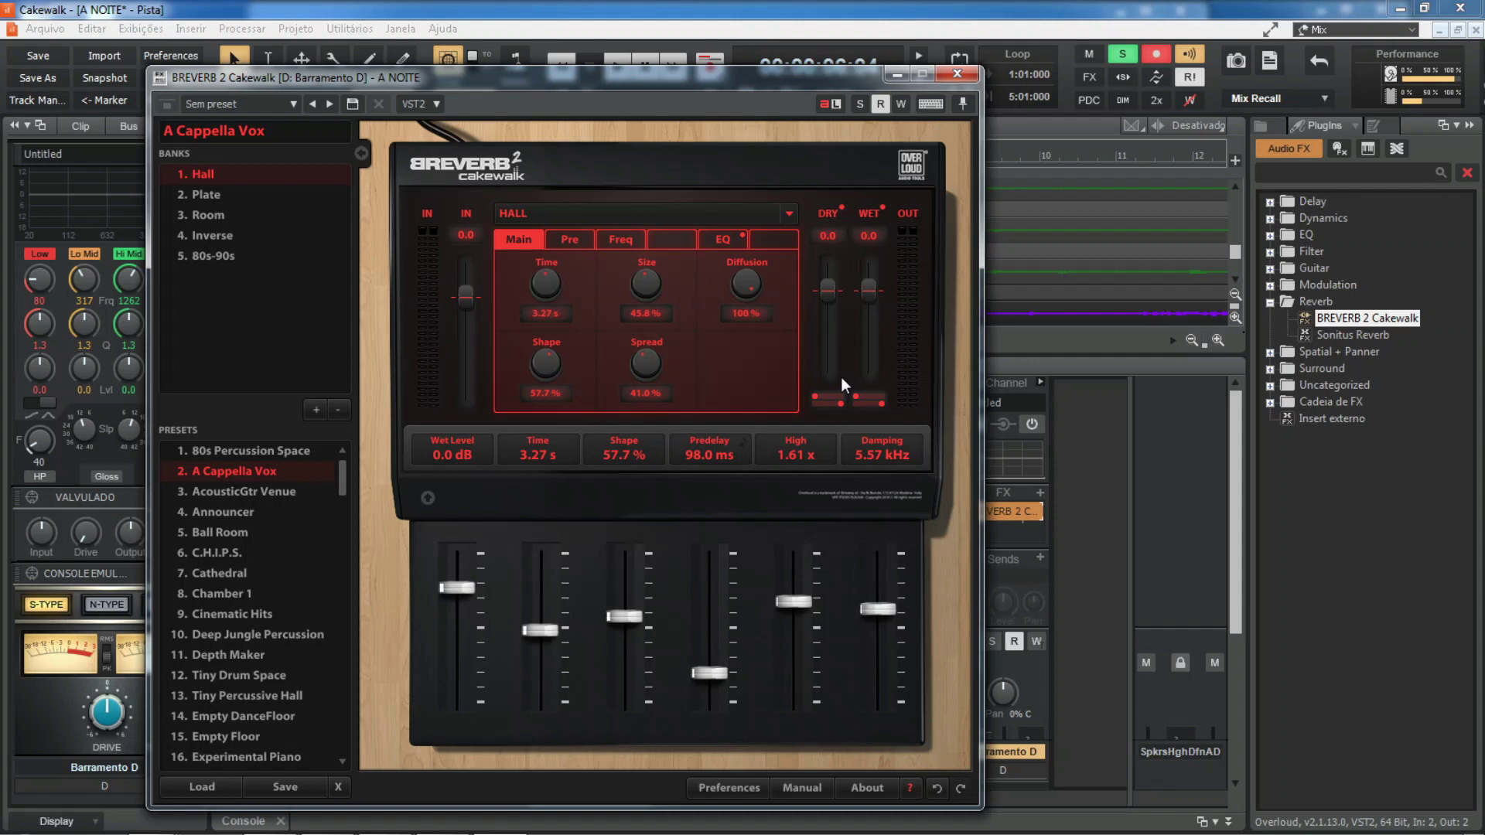
key("space")
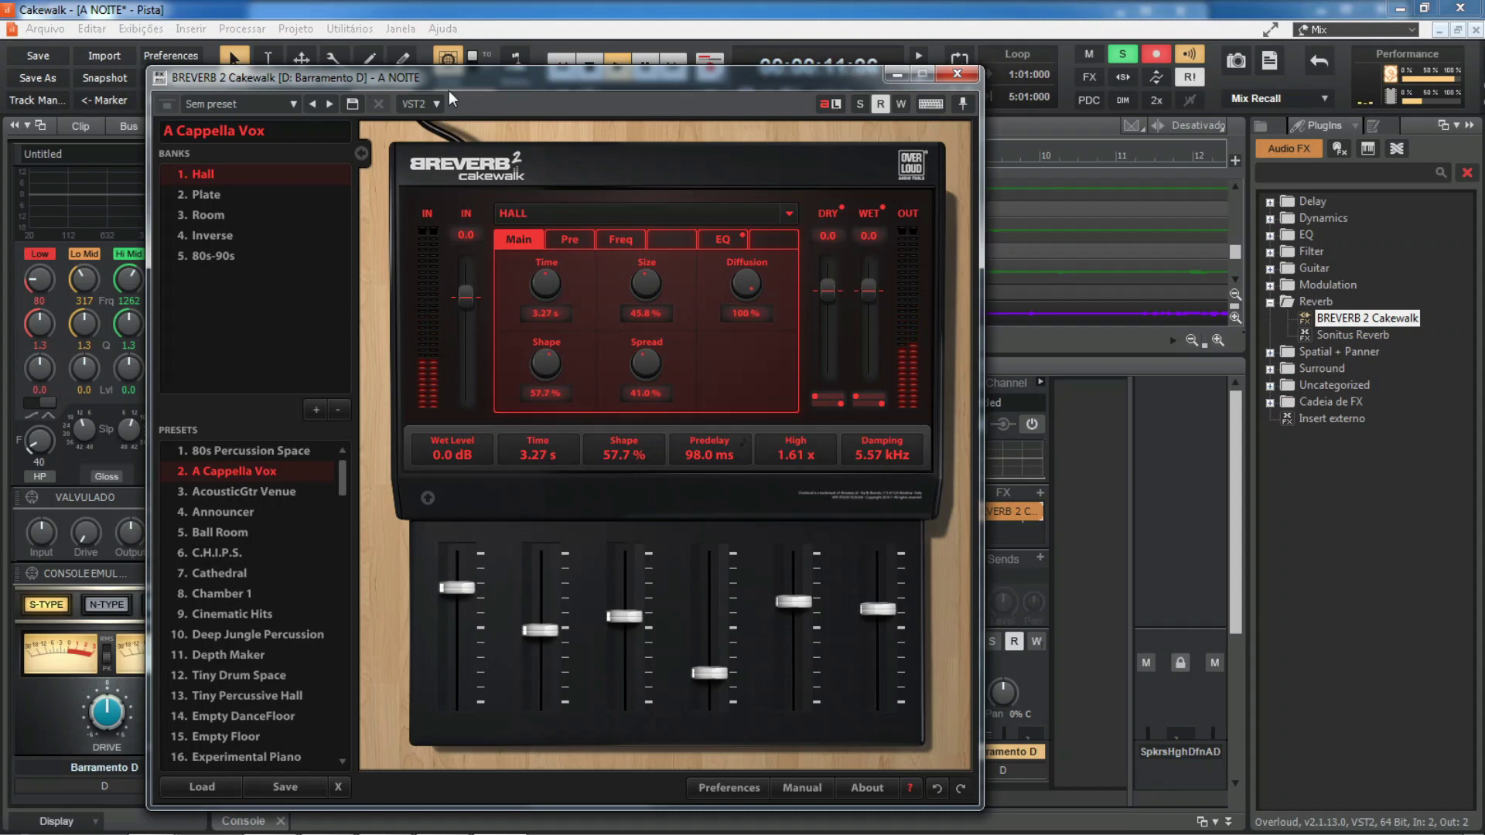
left_click_drag(448, 75, 884, 65)
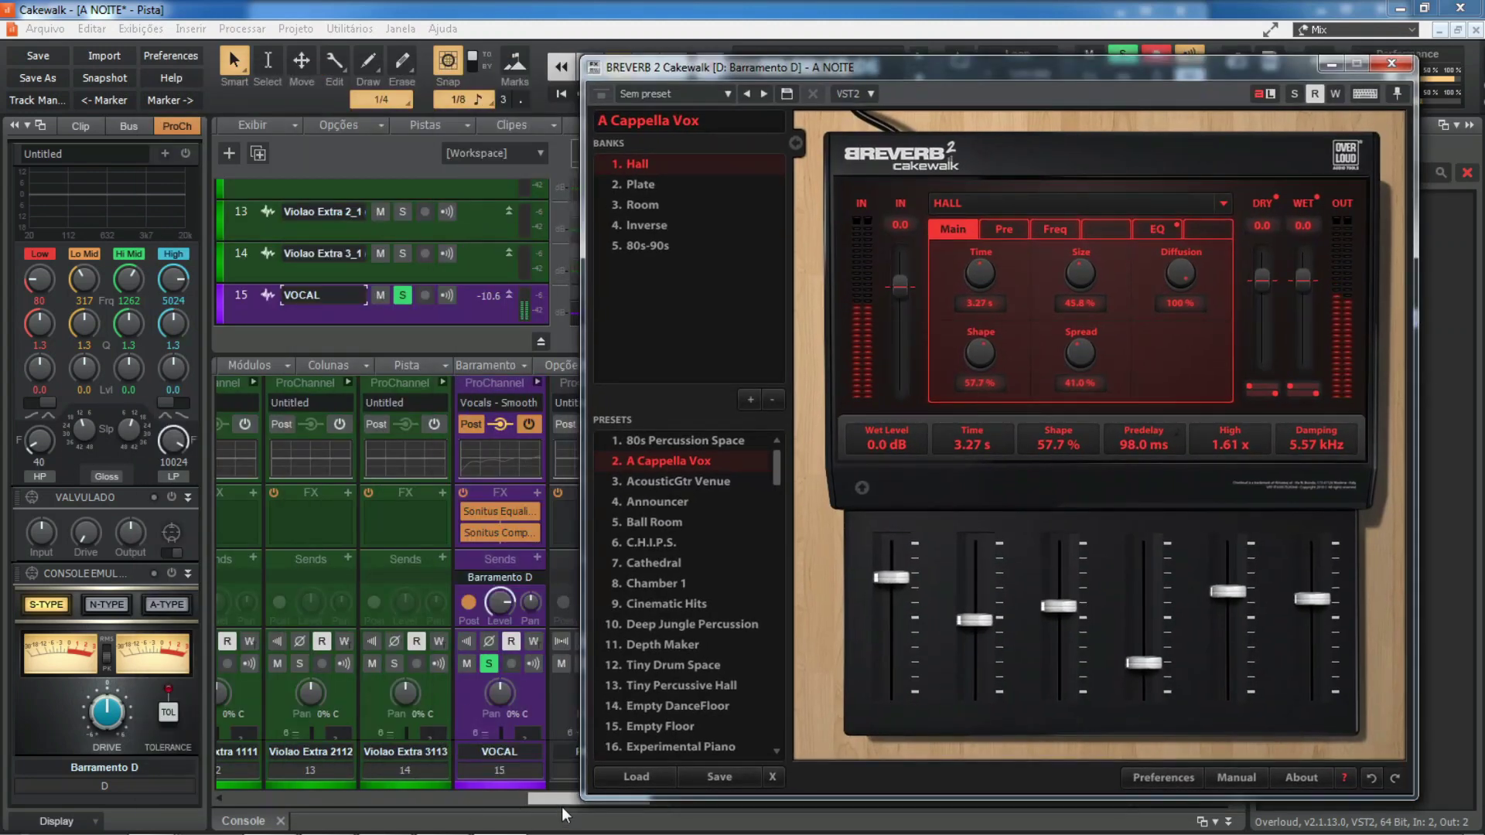
left_click_drag(561, 804, 415, 801)
left_click(430, 662)
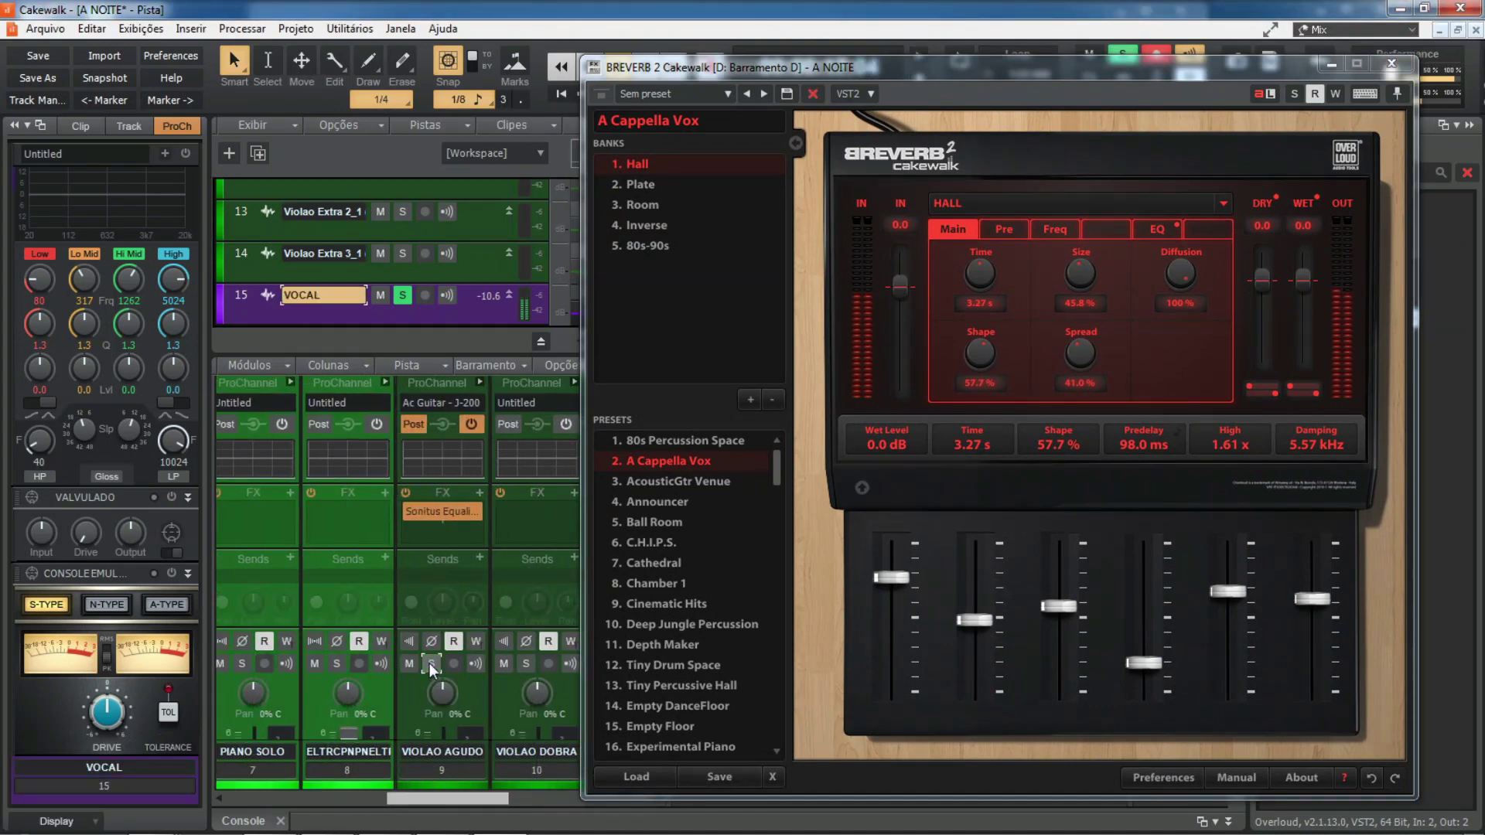
left_click_drag(901, 76, 565, 68)
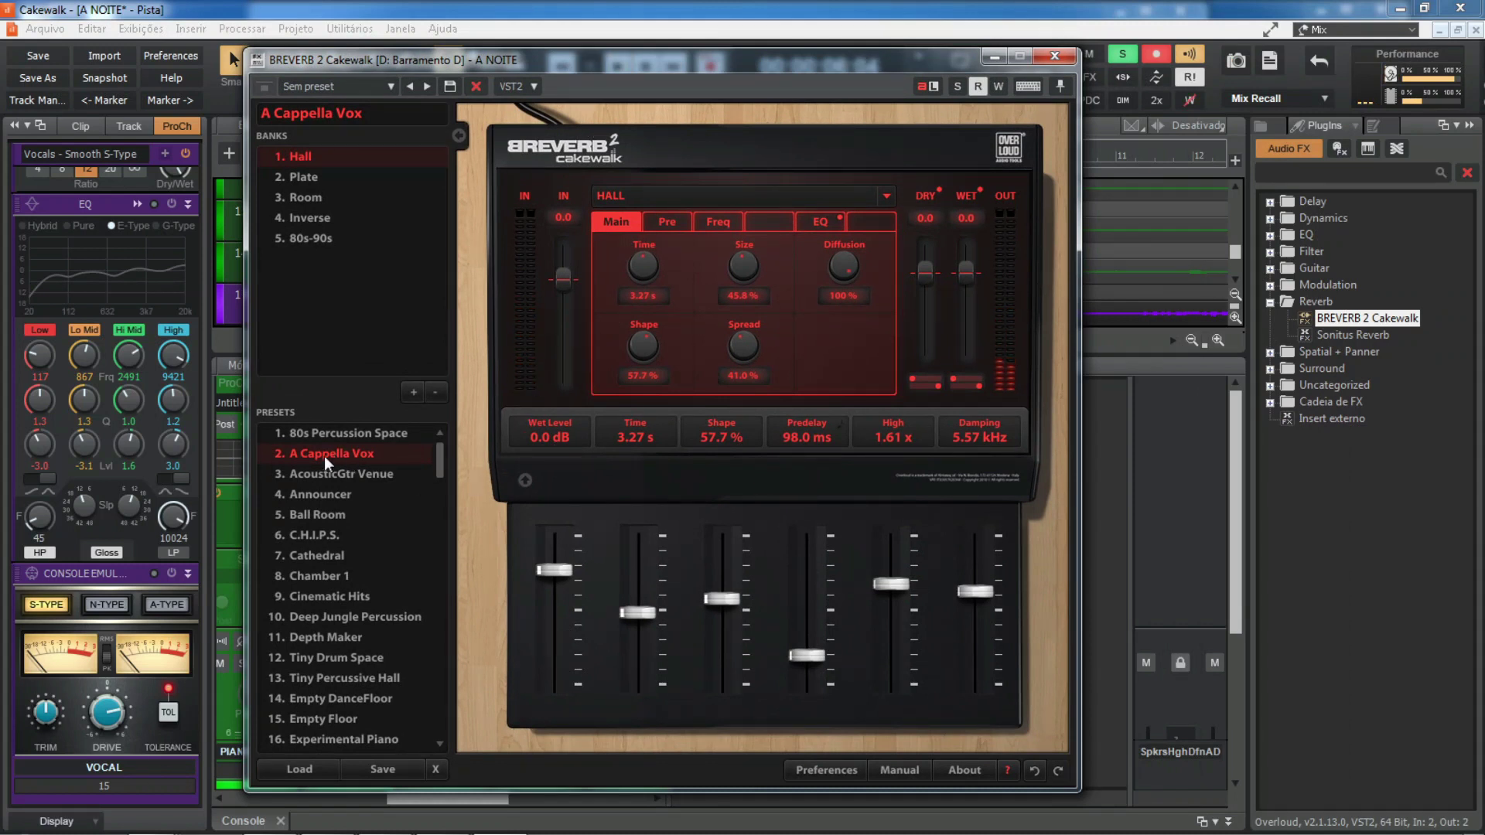
Audition the Hall bank presets Cathedral, Vocalist Says..., Male Vocalist and That Rocking Hall on the vocal
left_click(314, 555)
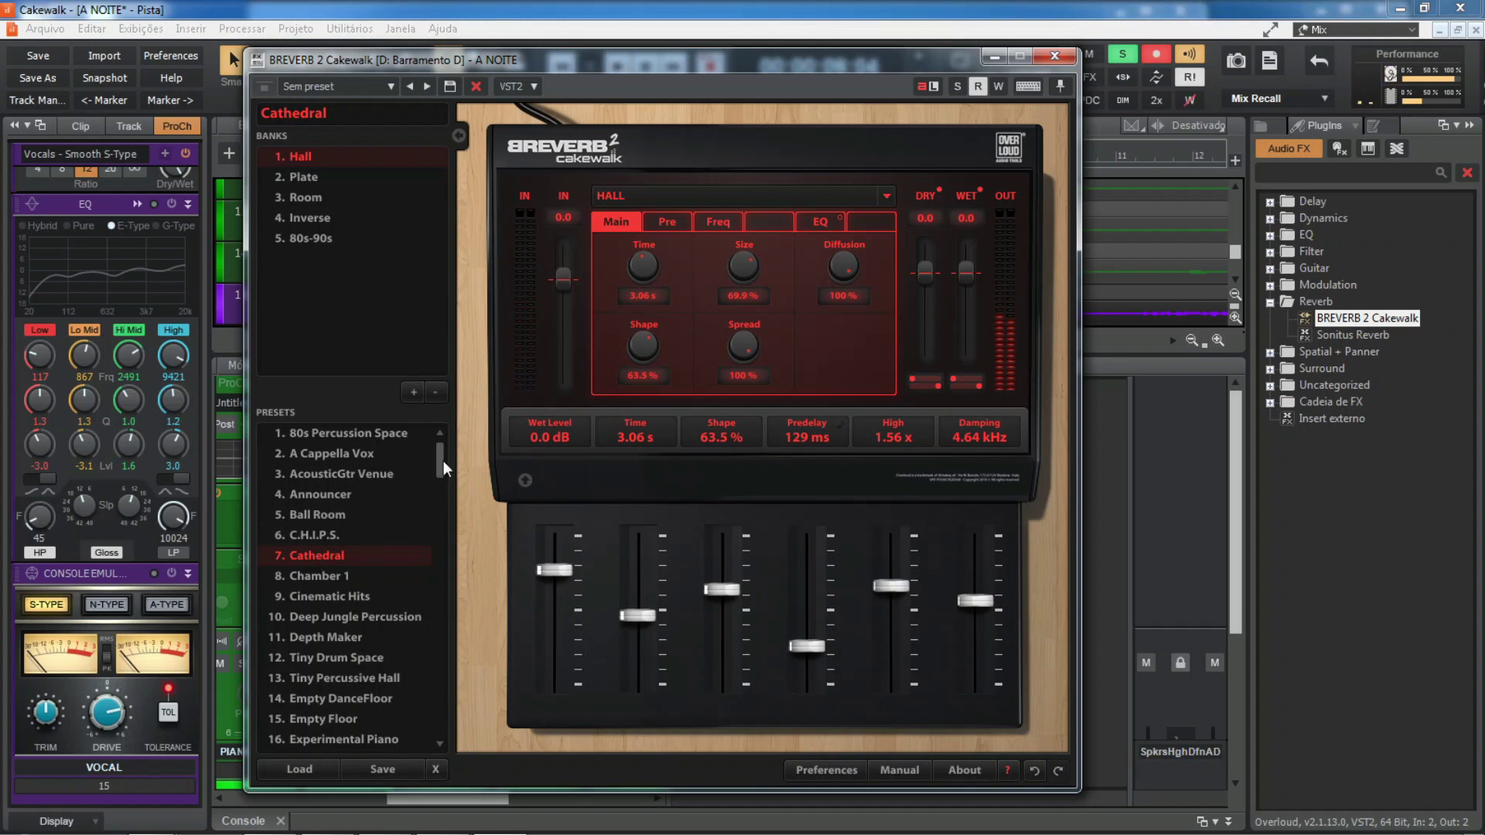
left_click_drag(443, 461, 444, 475)
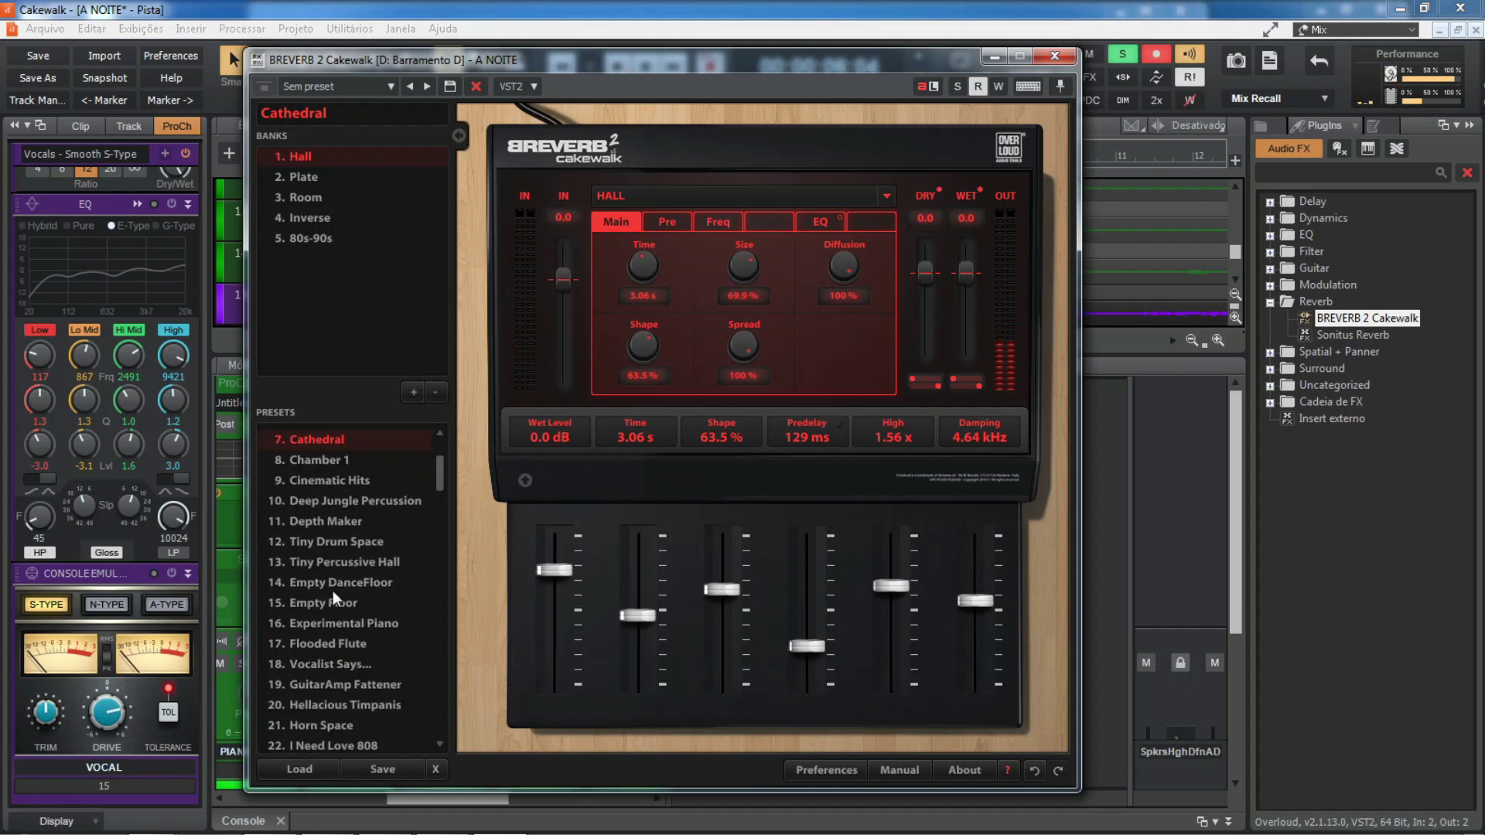
left_click(331, 665)
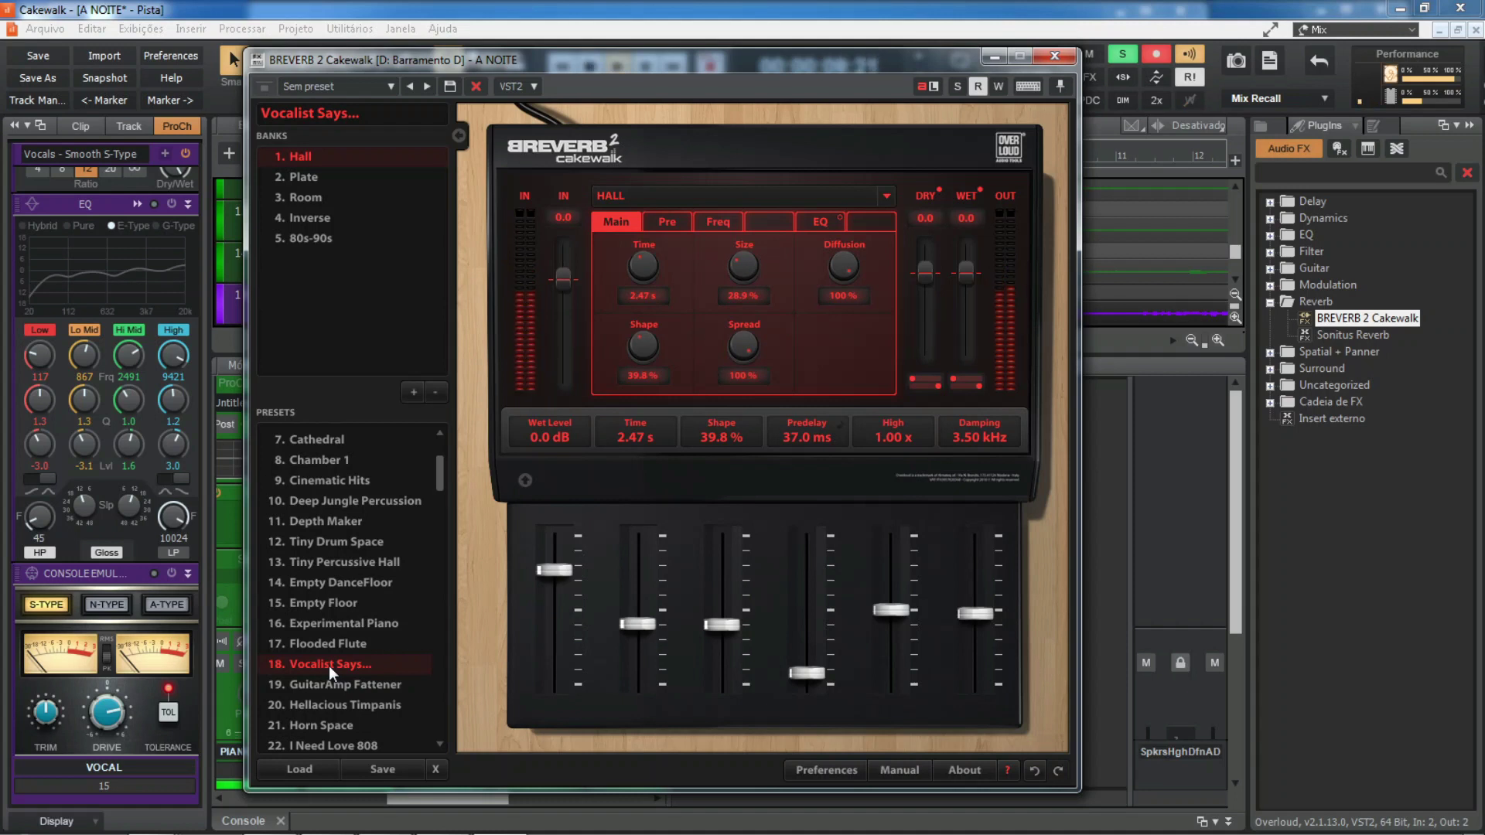
left_click_drag(436, 454, 434, 484)
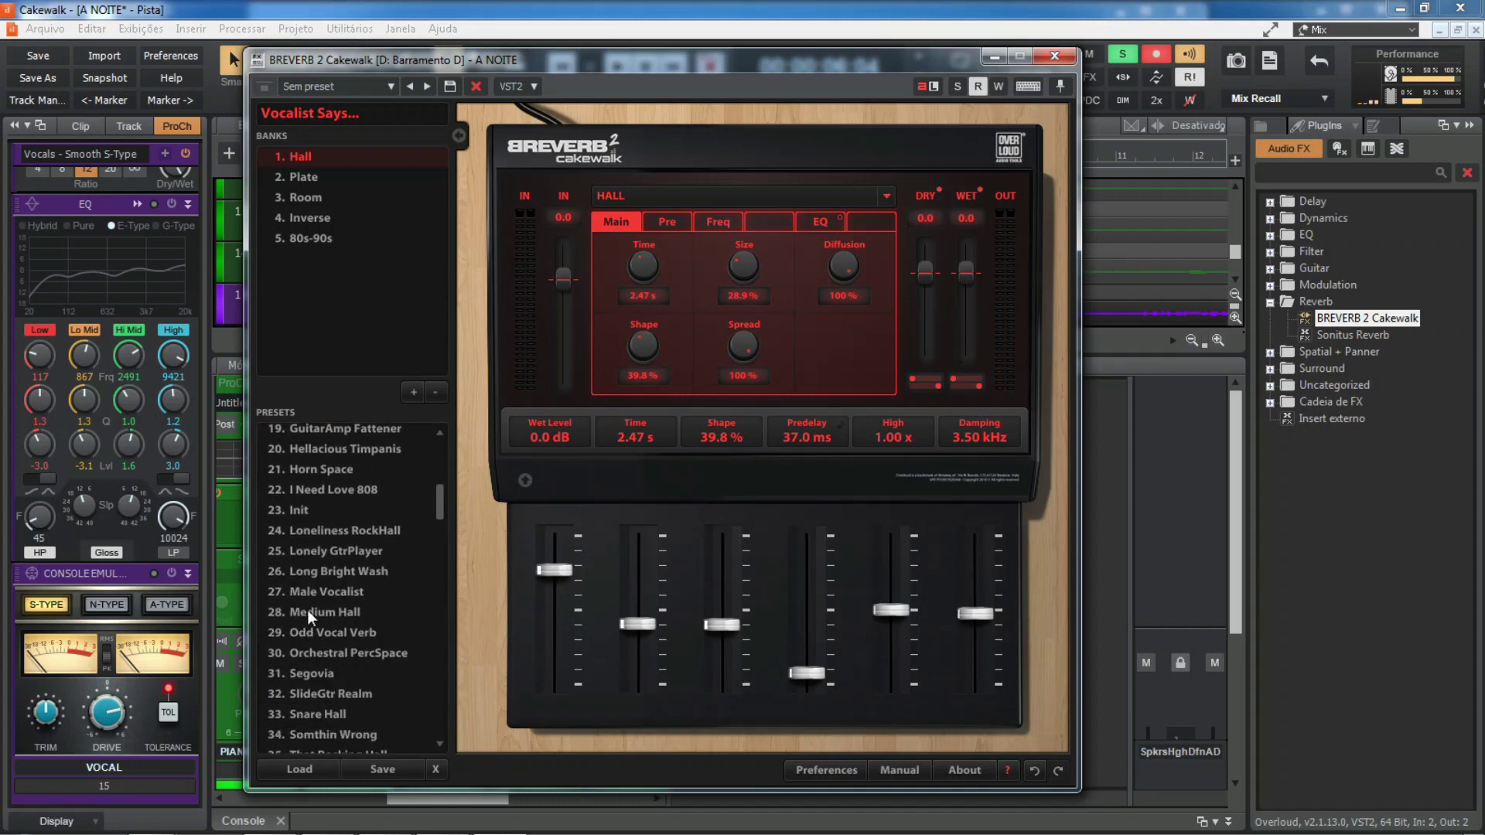
left_click(327, 590)
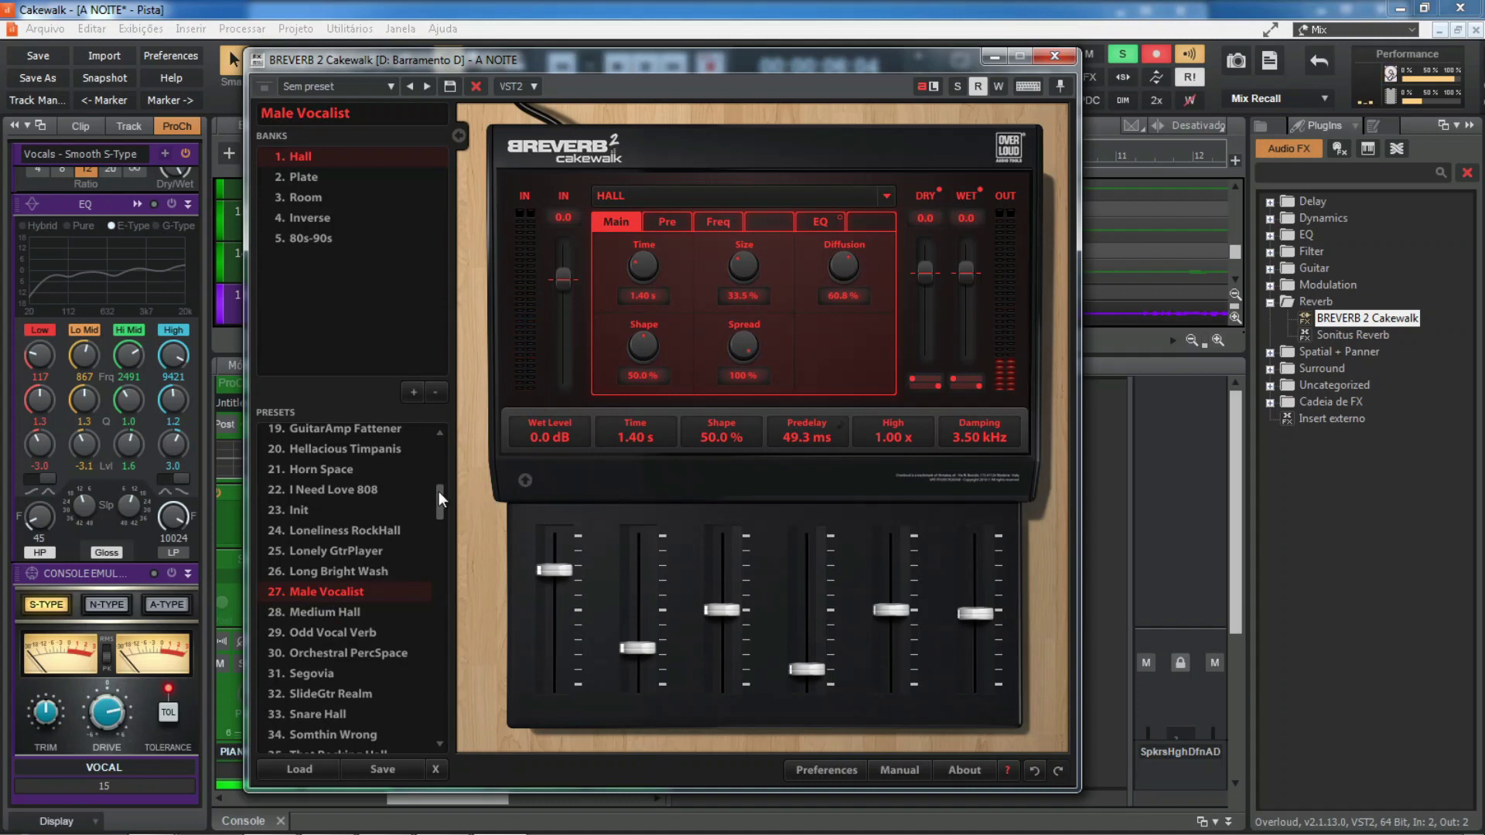
left_click_drag(439, 491, 435, 499)
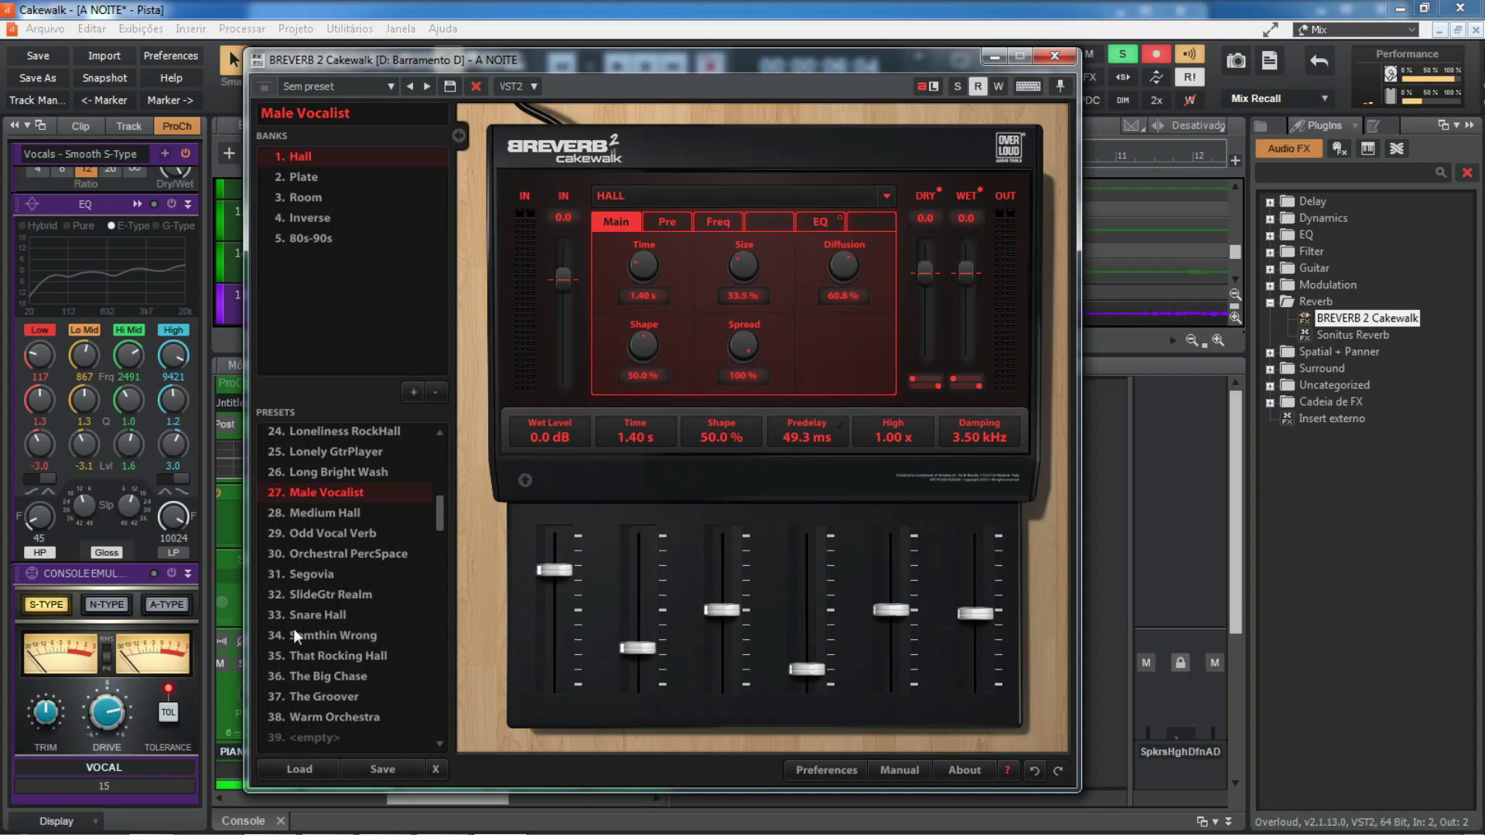
left_click(344, 659)
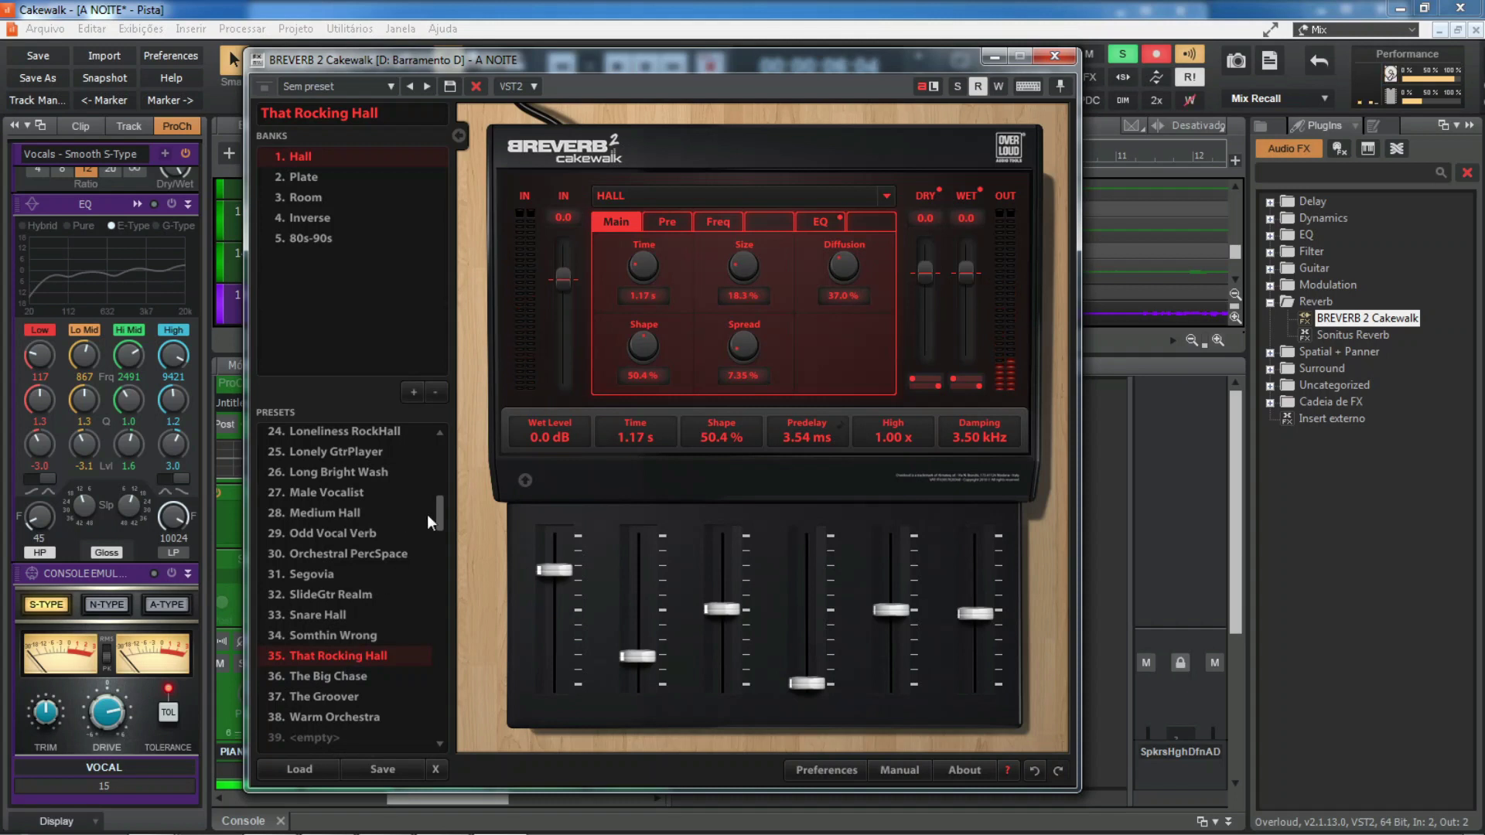
left_click_drag(434, 510, 439, 452)
scroll(438, 504, "up", 1)
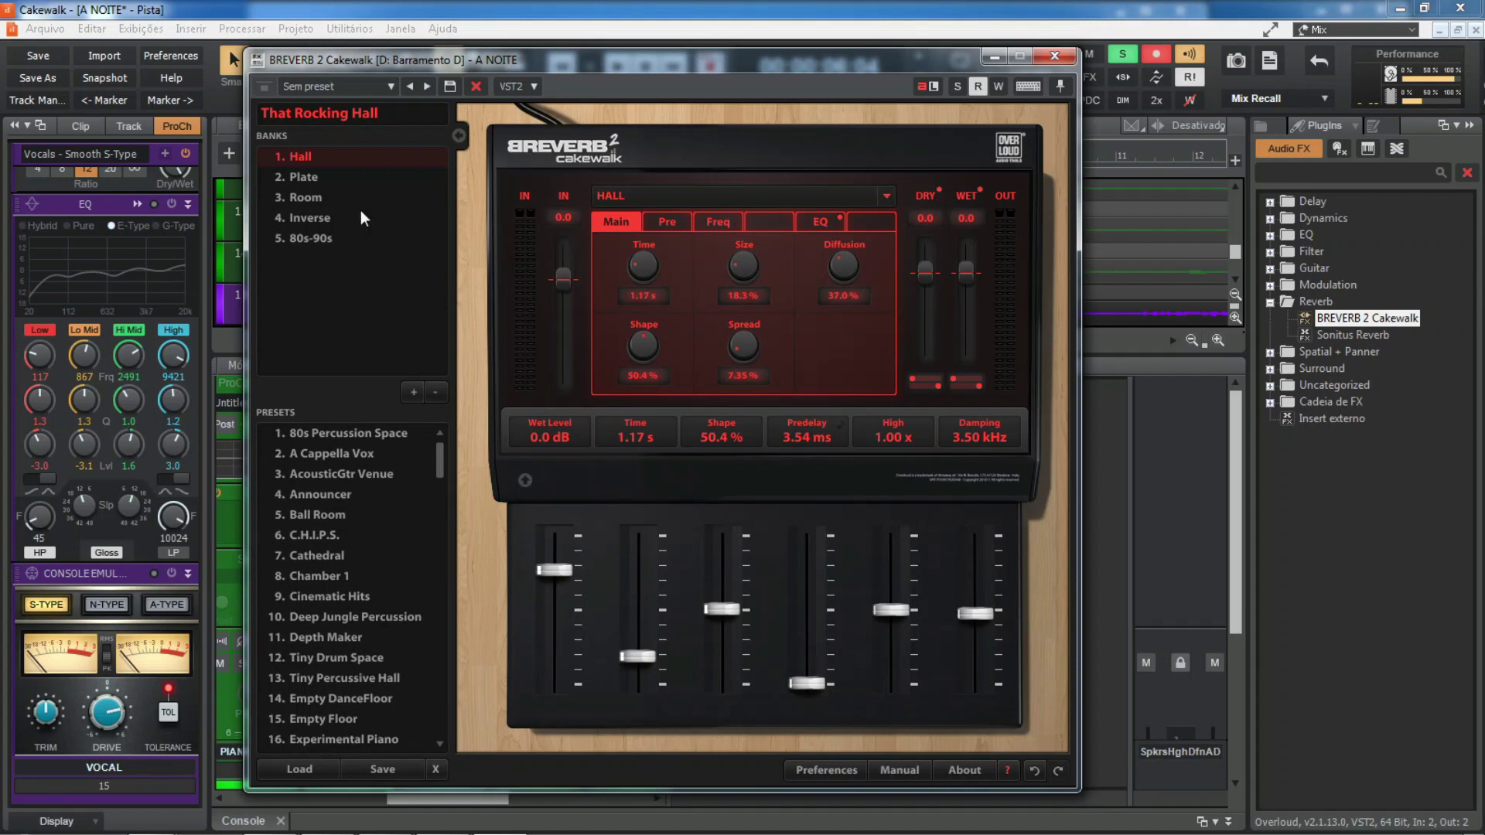
Switch to the Plate bank and audition the Male Dancefloor Vocal preset on the vocal
left_click(303, 177)
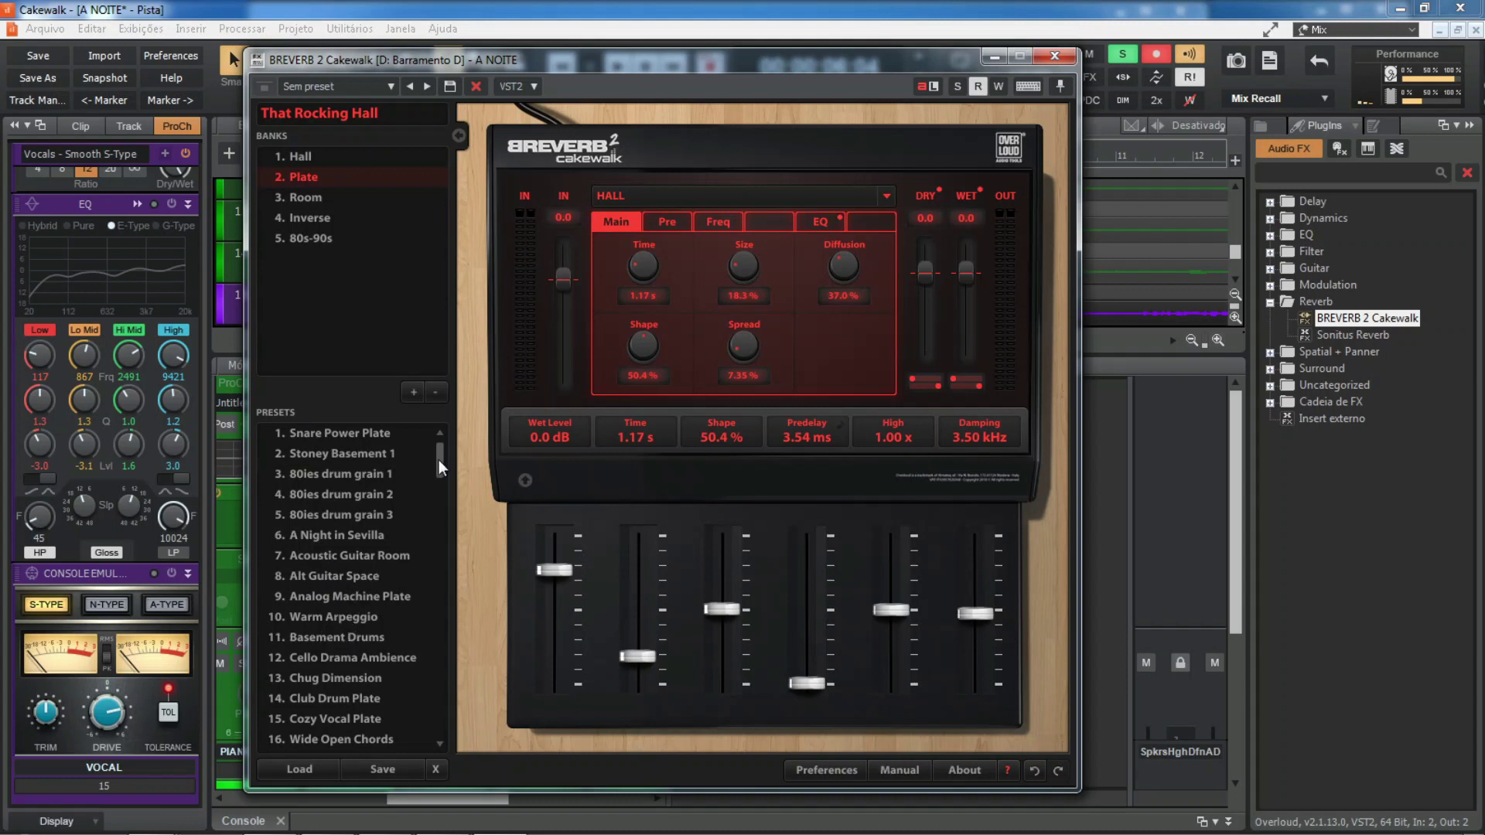
left_click_drag(439, 460, 433, 492)
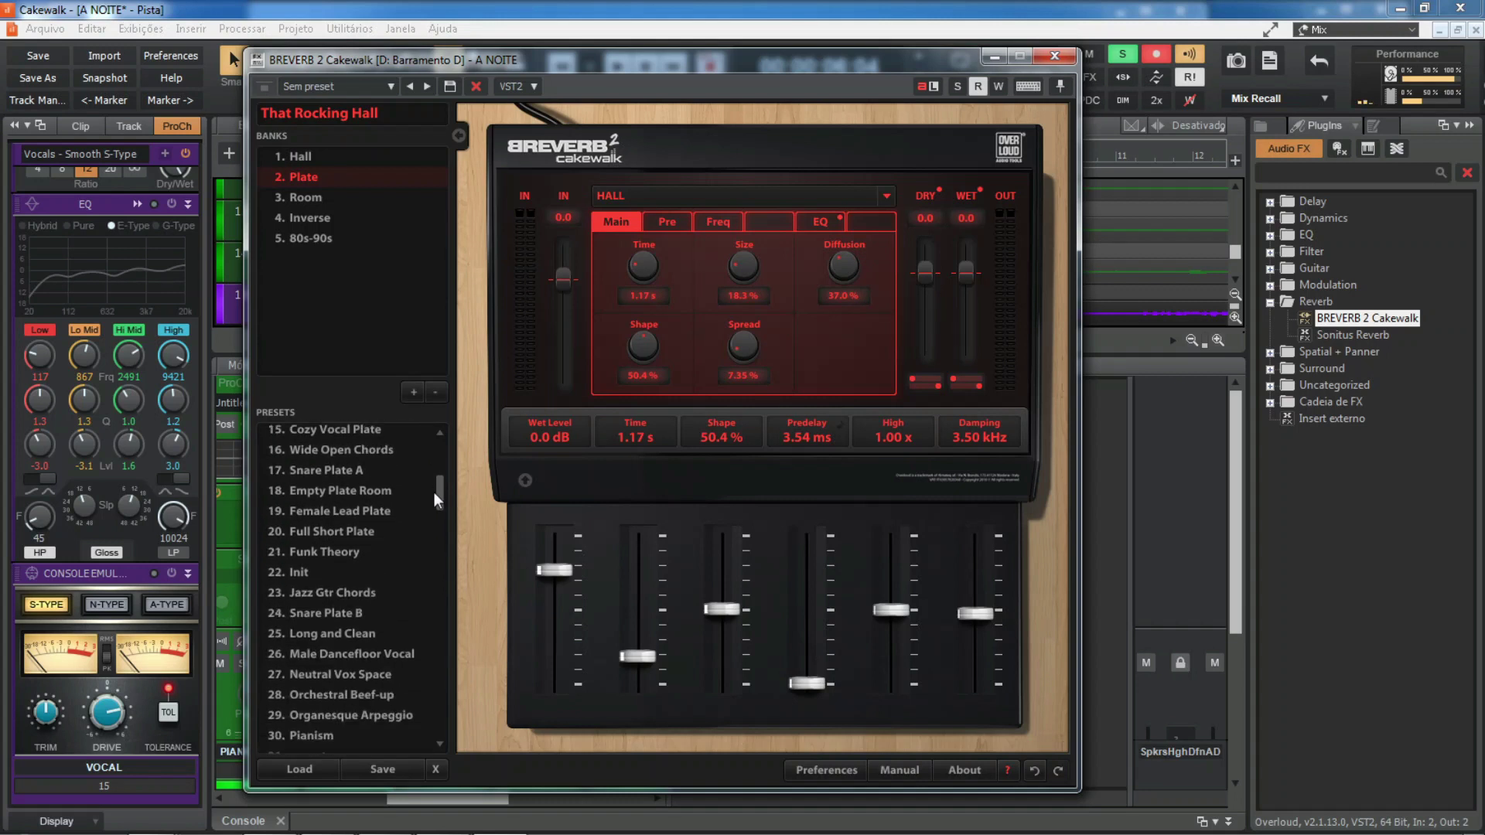
left_click(322, 651)
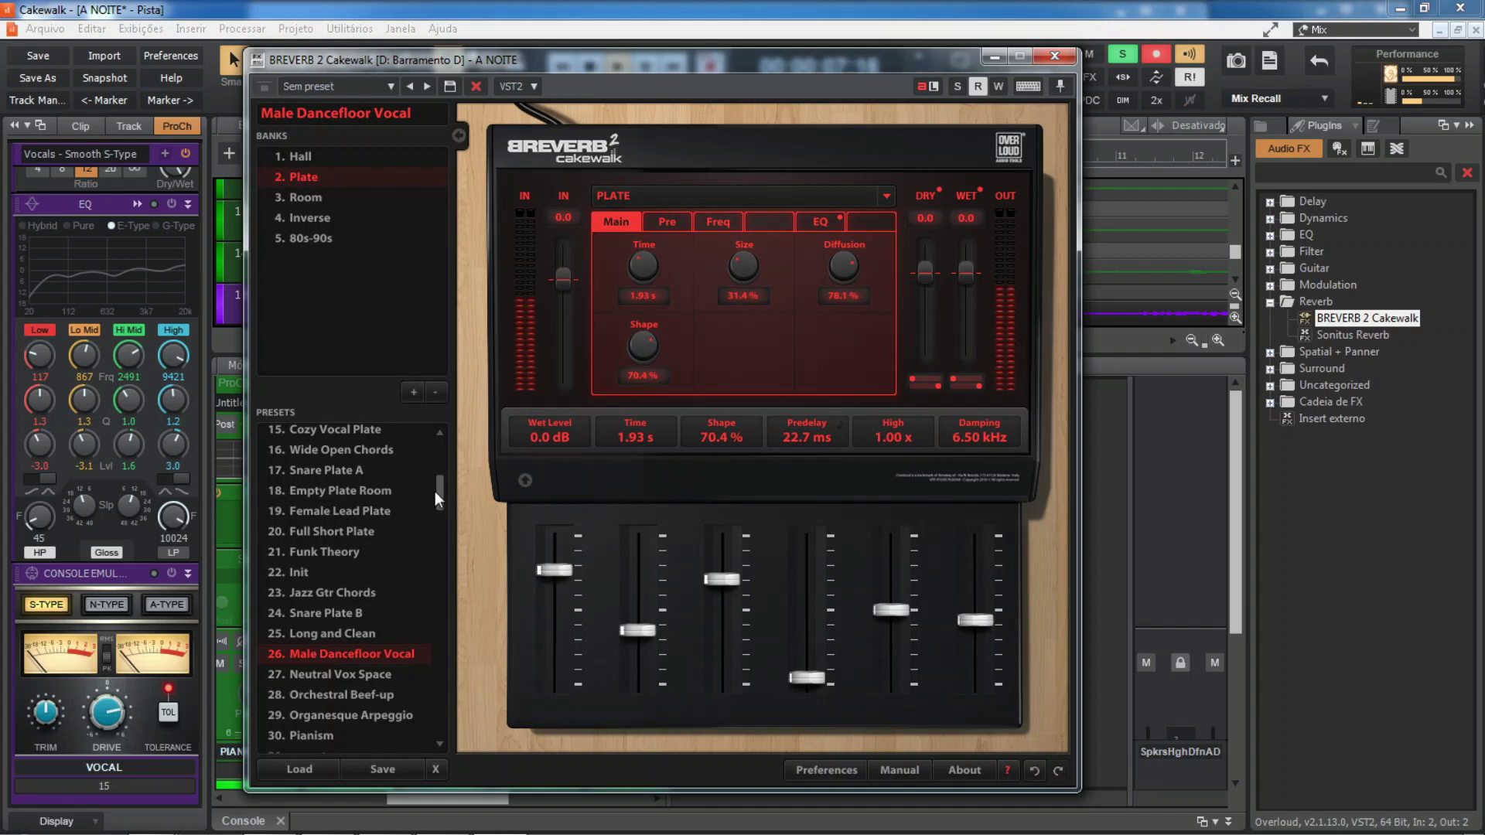
left_click_drag(435, 490, 435, 502)
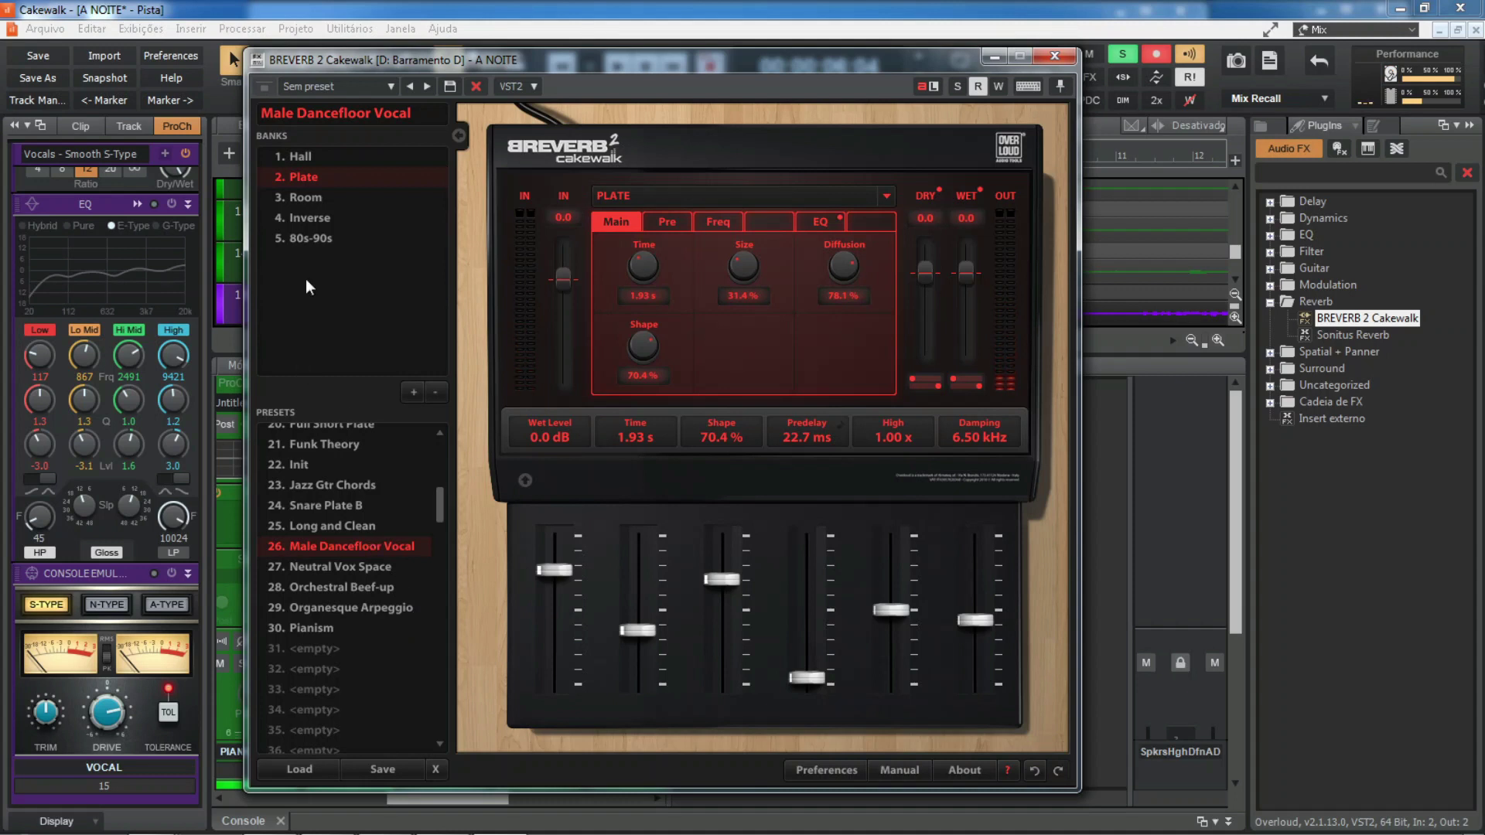
Switch to the Room bank and audition the presets Female AntiClutter, Male Vocal Room Z and VoiceOver Talent
left_click(325, 199)
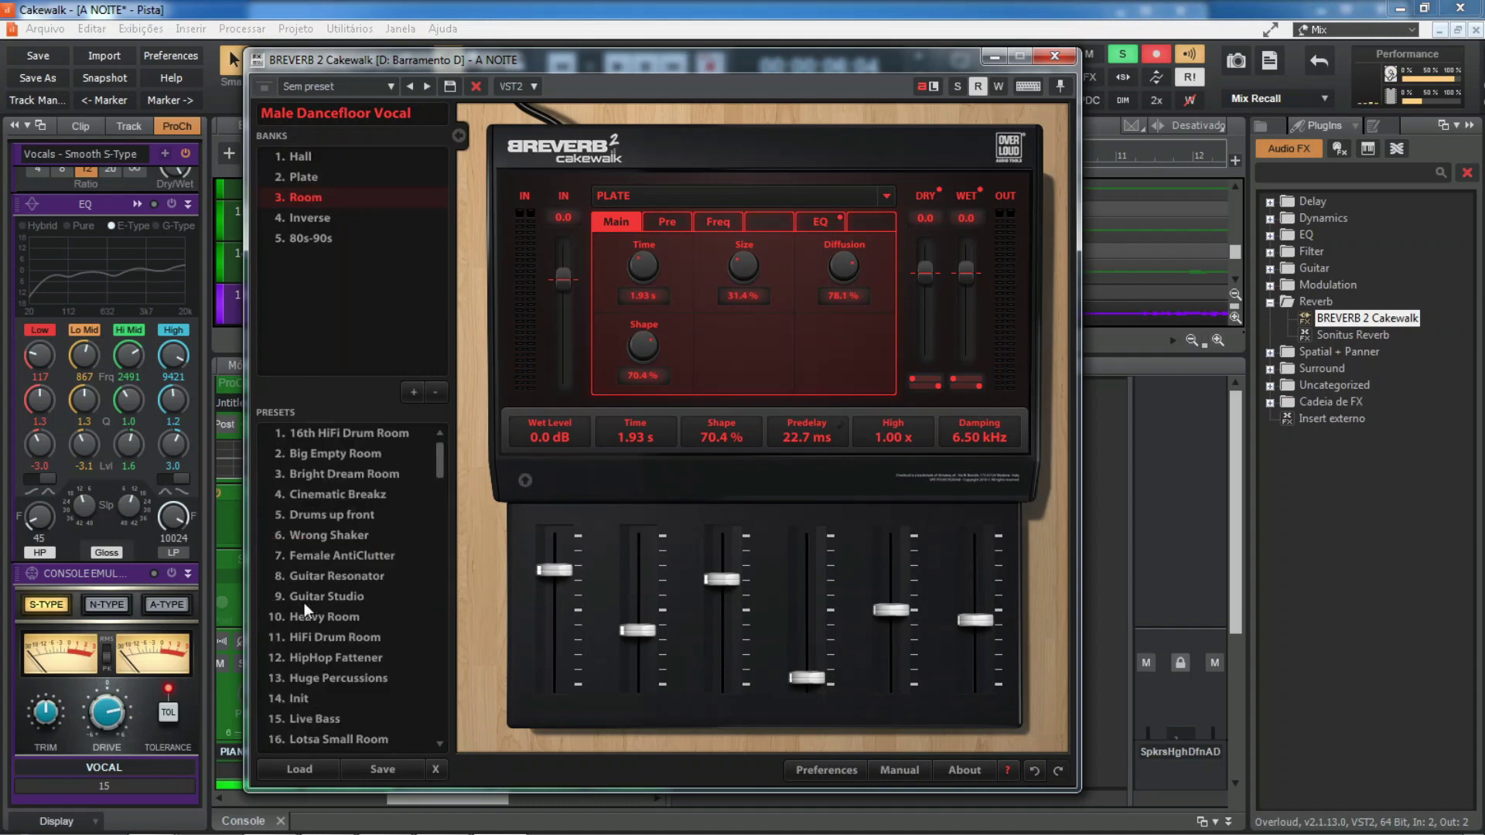
left_click(312, 556)
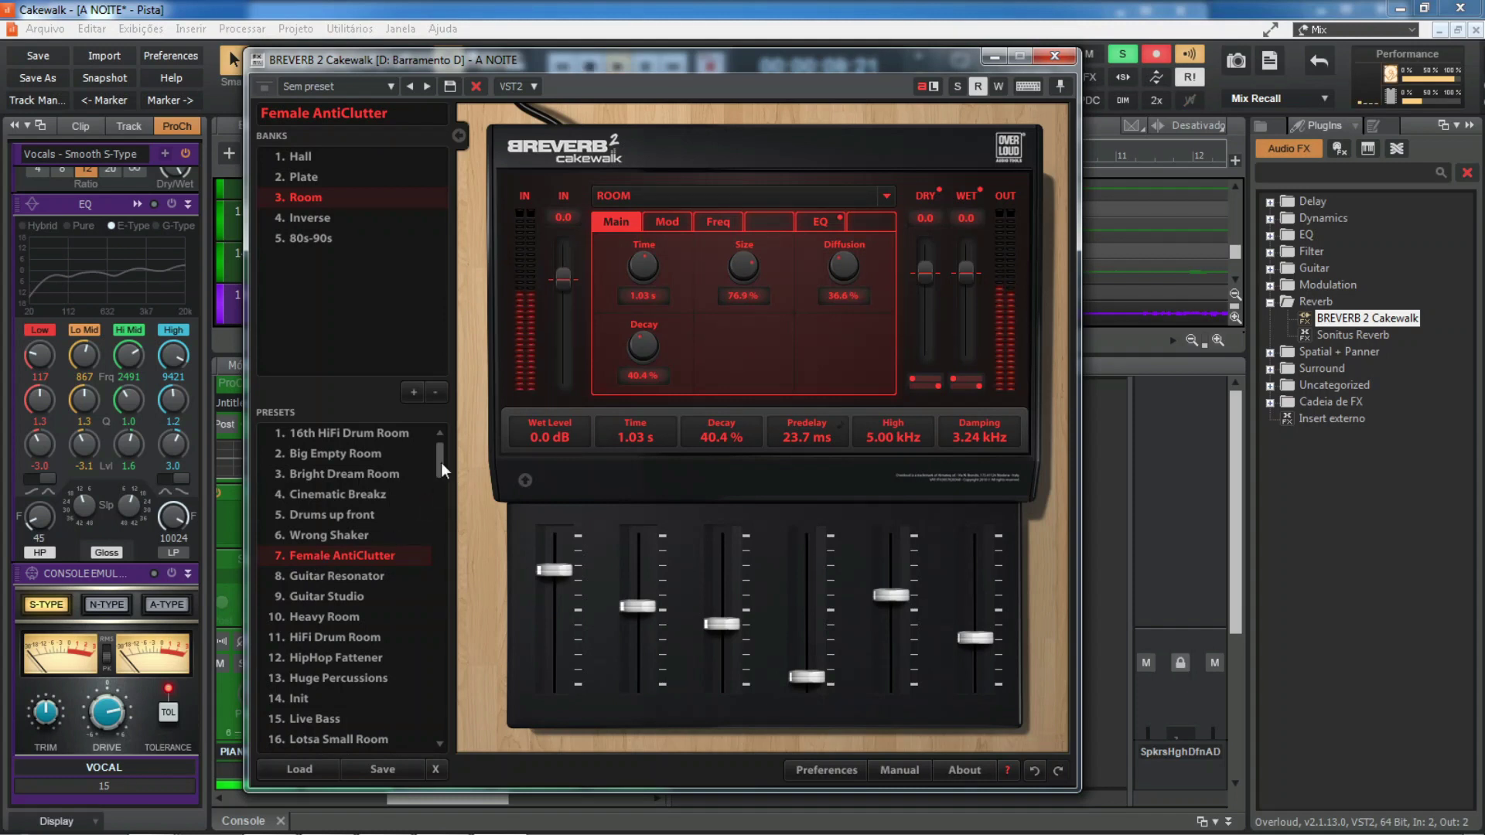
left_click_drag(438, 453, 434, 476)
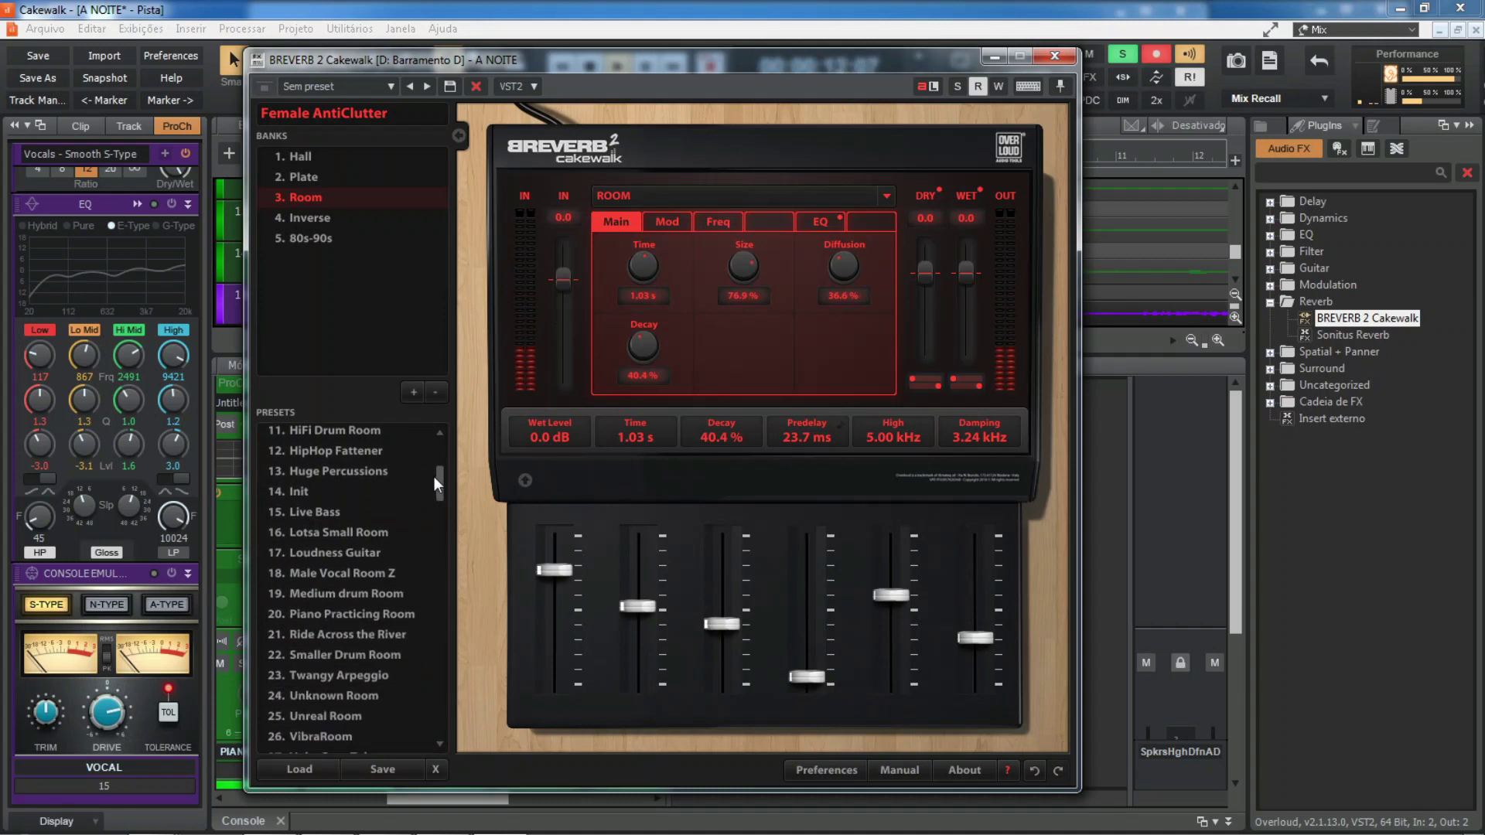
left_click(332, 571)
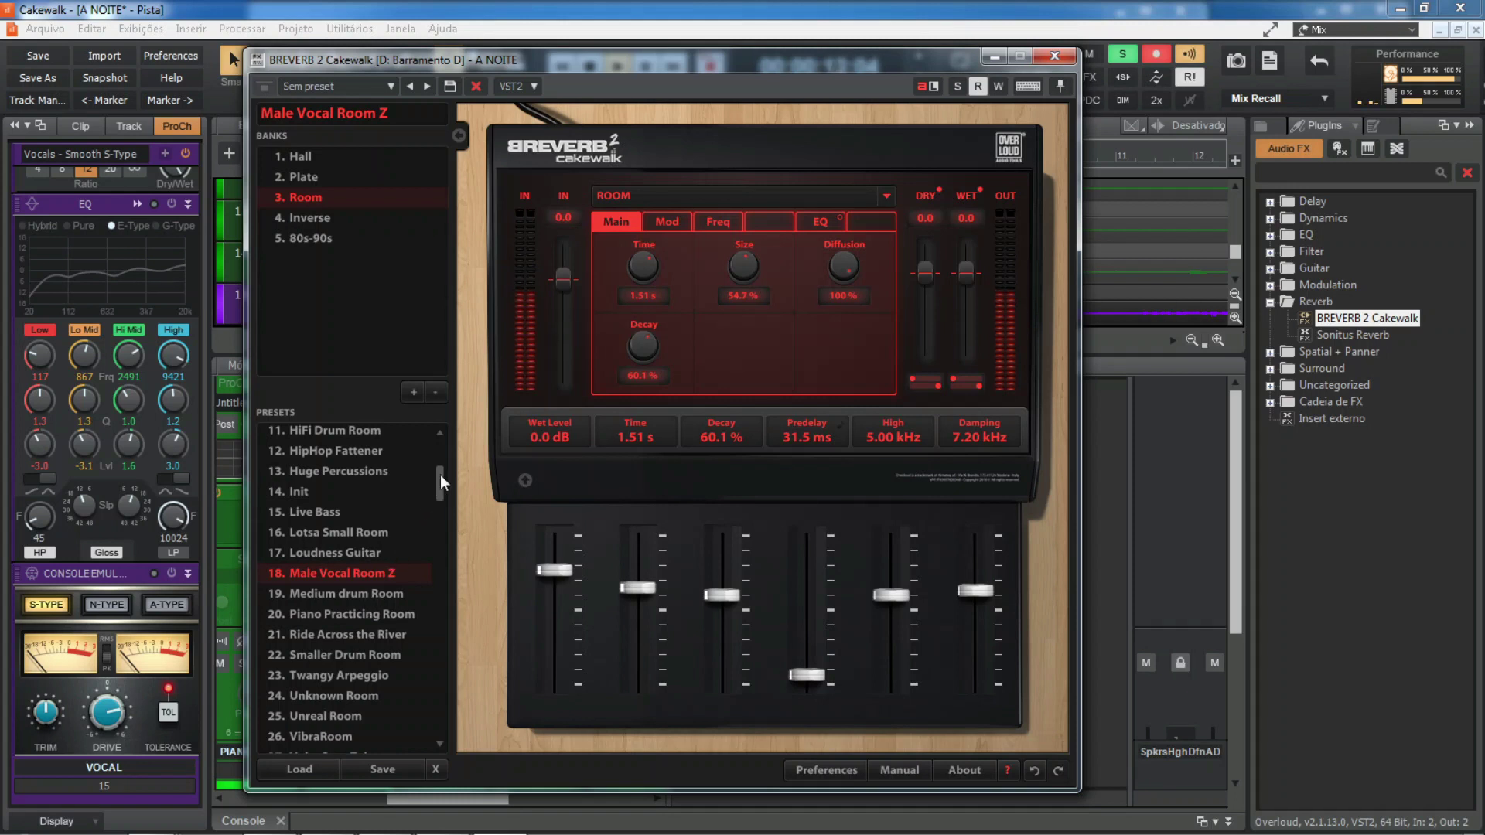
left_click_drag(439, 475, 439, 490)
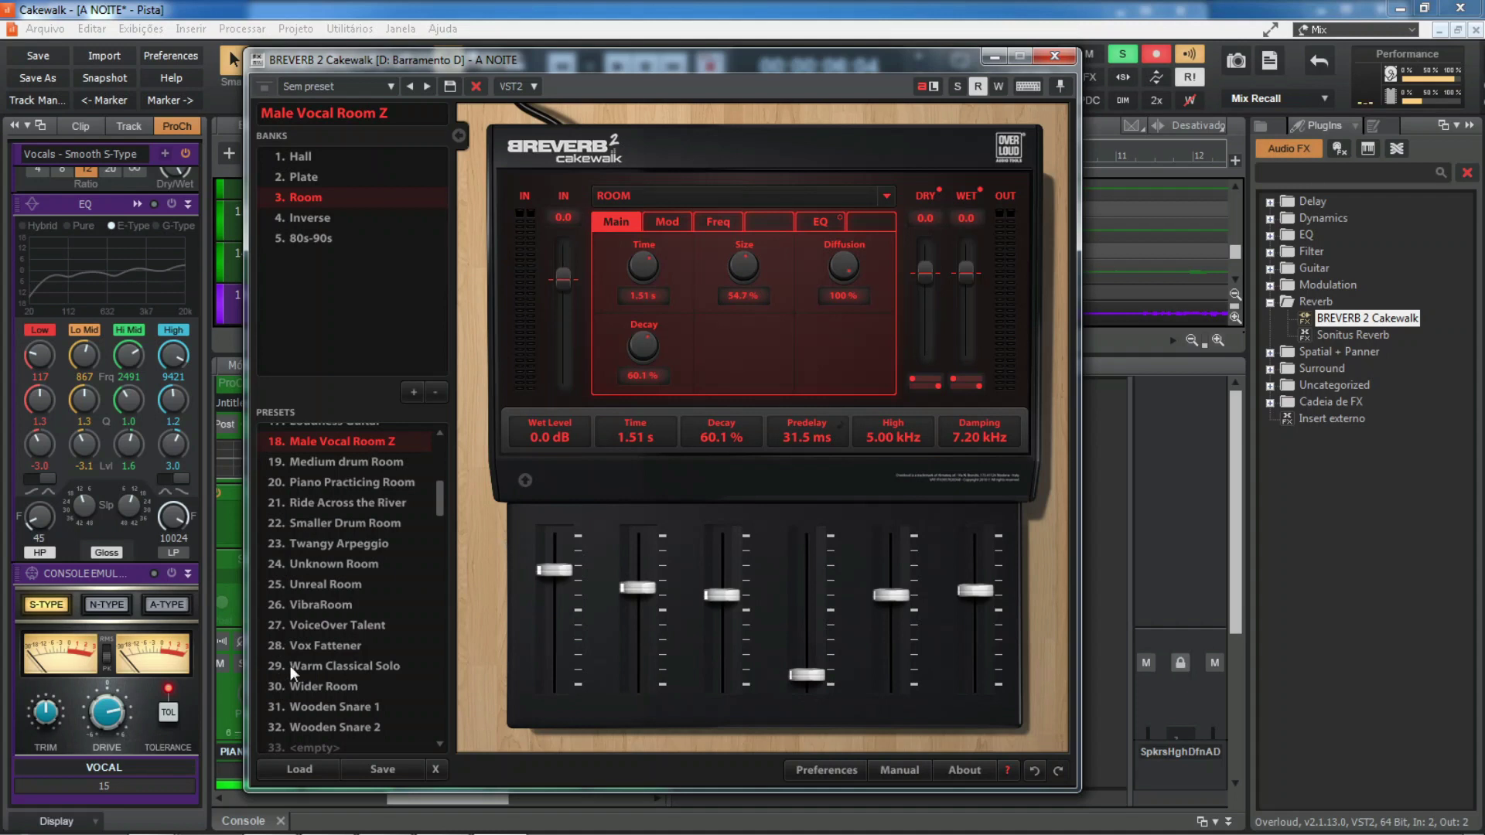
left_click(353, 625)
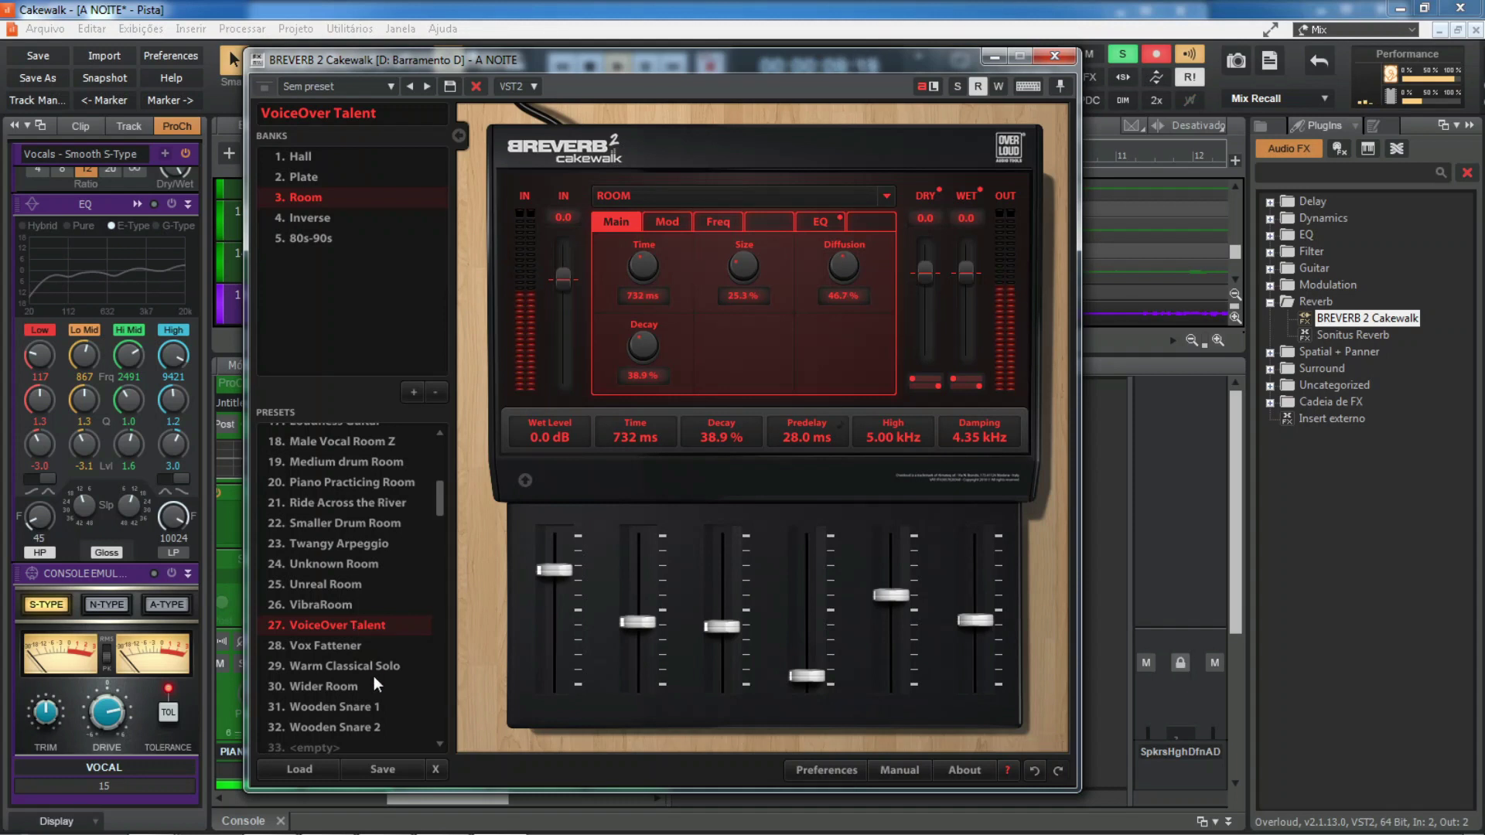
scroll(439, 498, "down", 1)
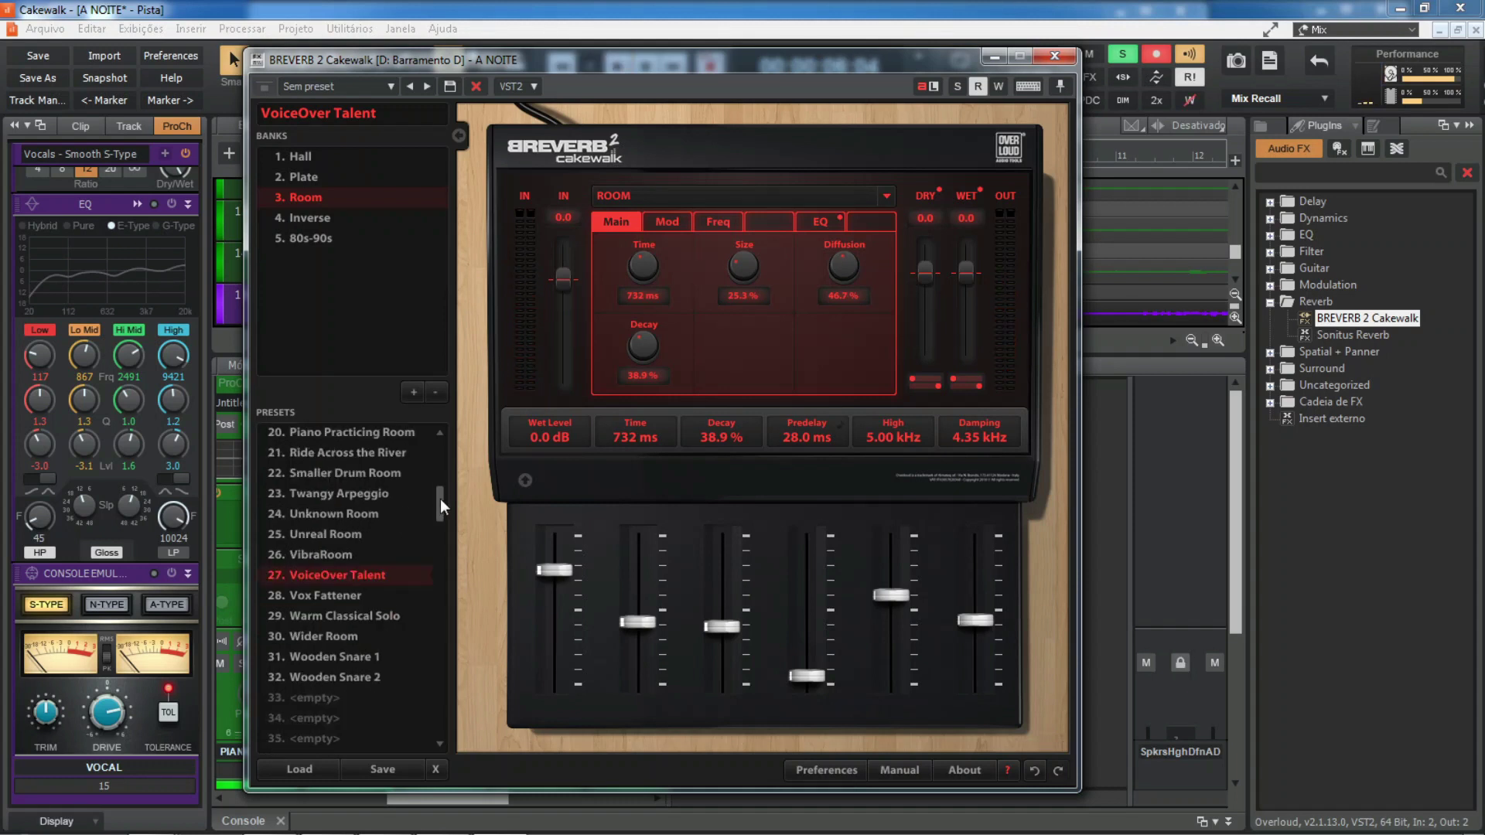
left_click_drag(439, 498, 440, 418)
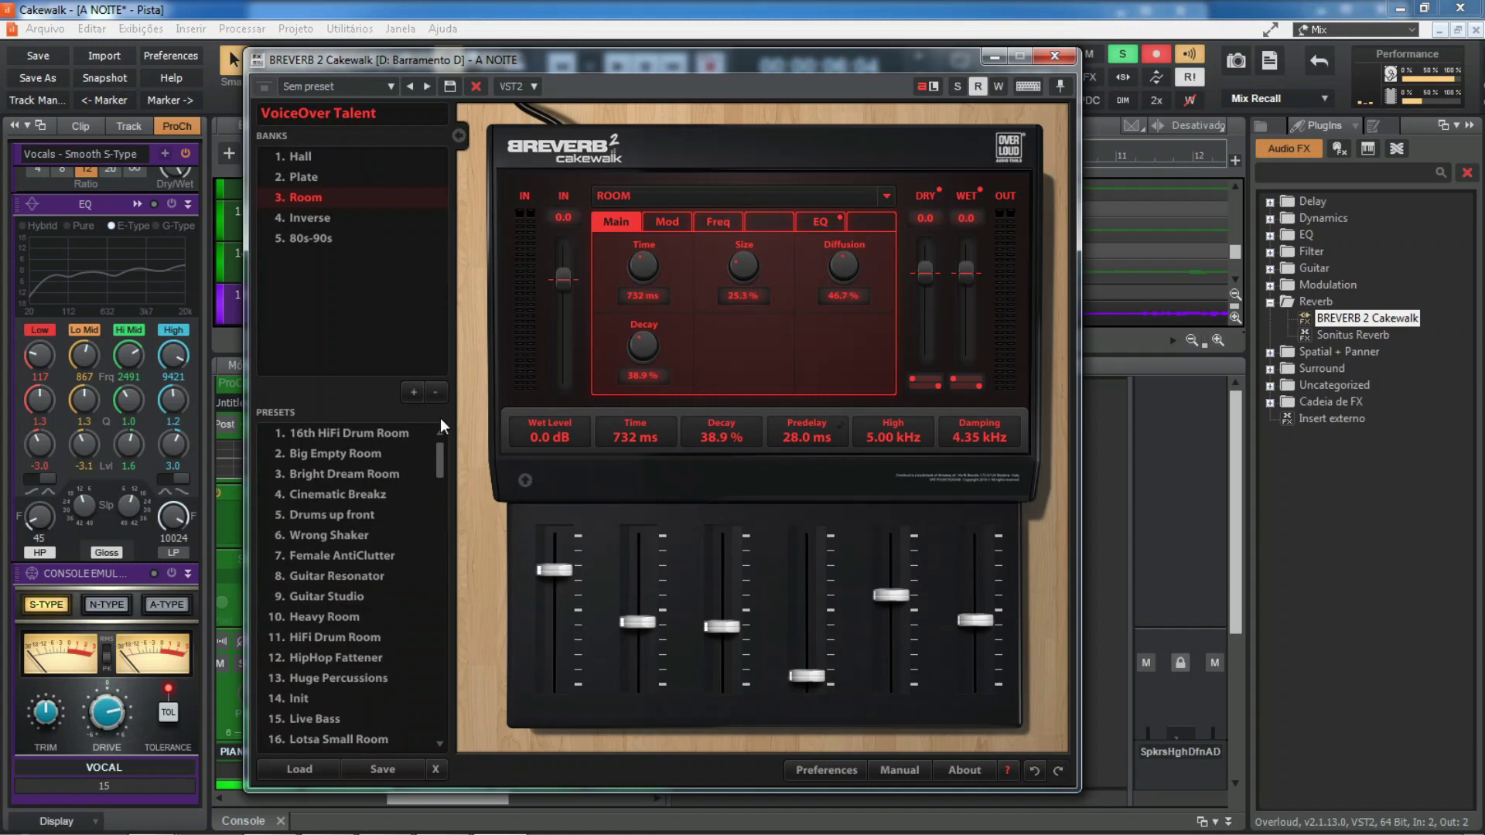
Switch to the 80s-90s bank and audition the FogVerb preset on the vocal
left_click(338, 240)
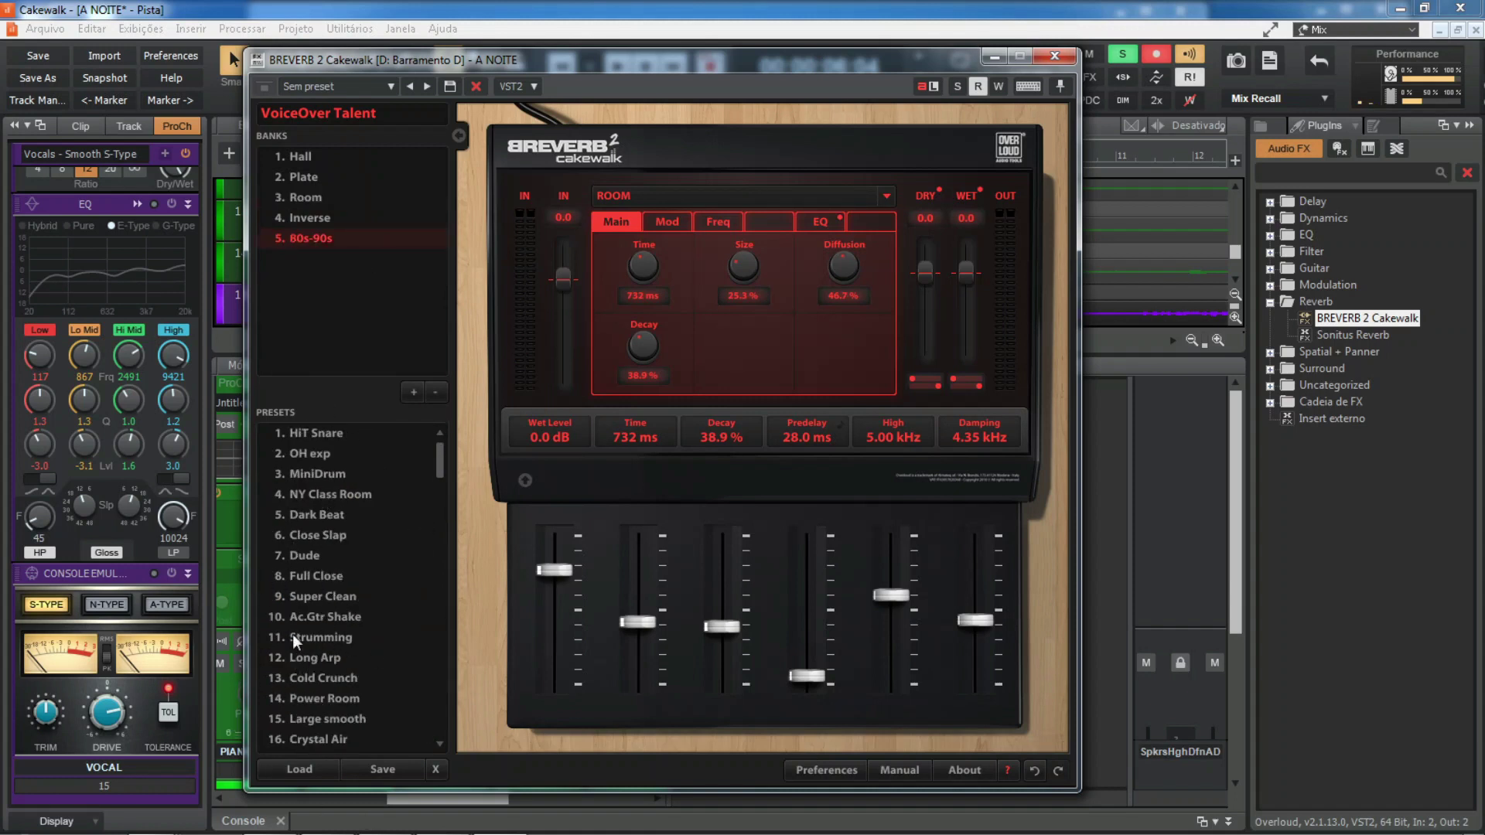
left_click_drag(437, 454, 429, 486)
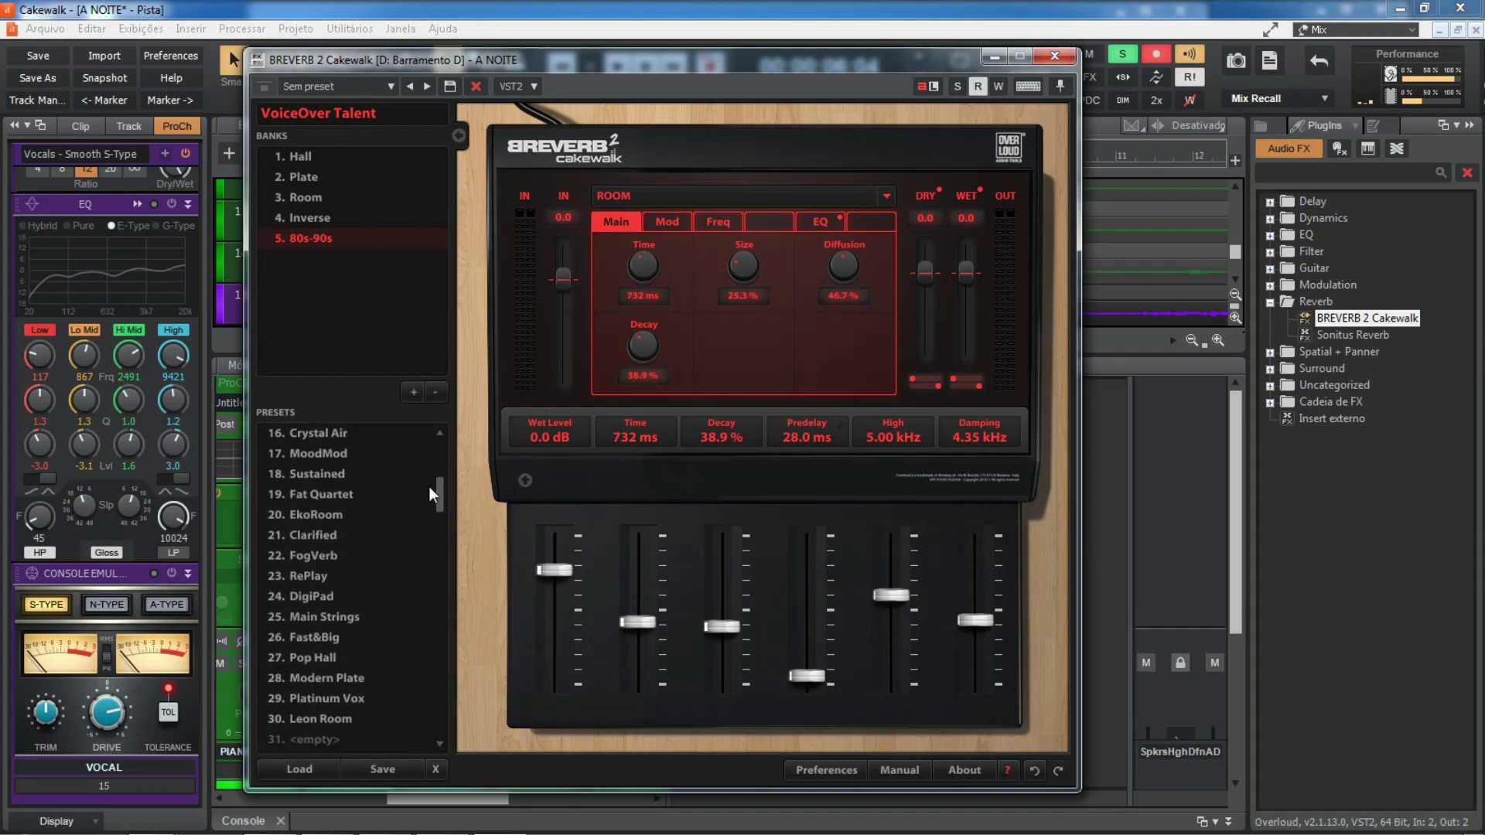
left_click(308, 562)
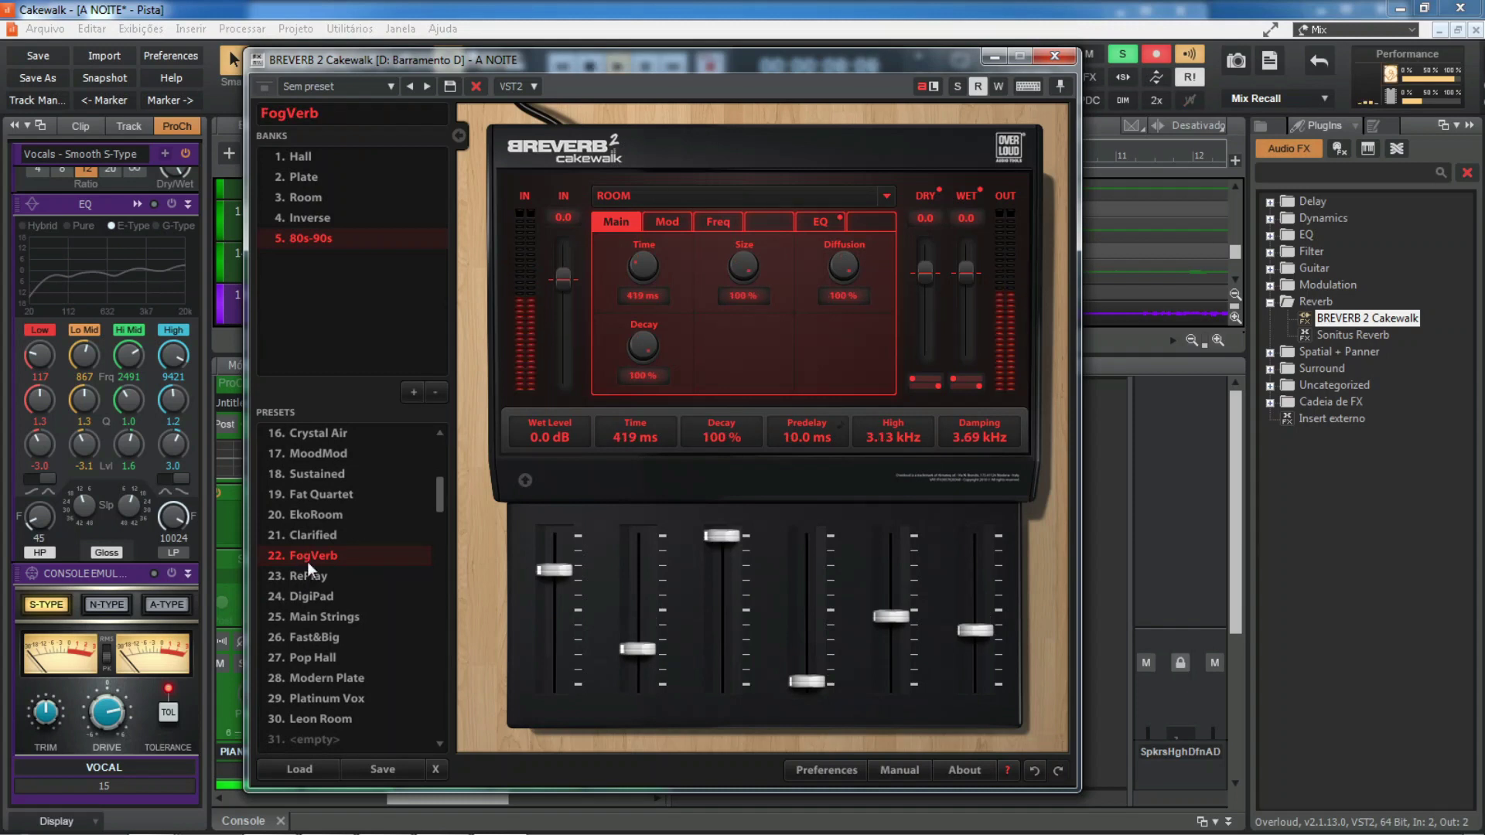
Audition the 80s-90s preset Platinum Vox on the vocal, then browse the Hall bank's presets and close the reverb window
left_click(337, 703)
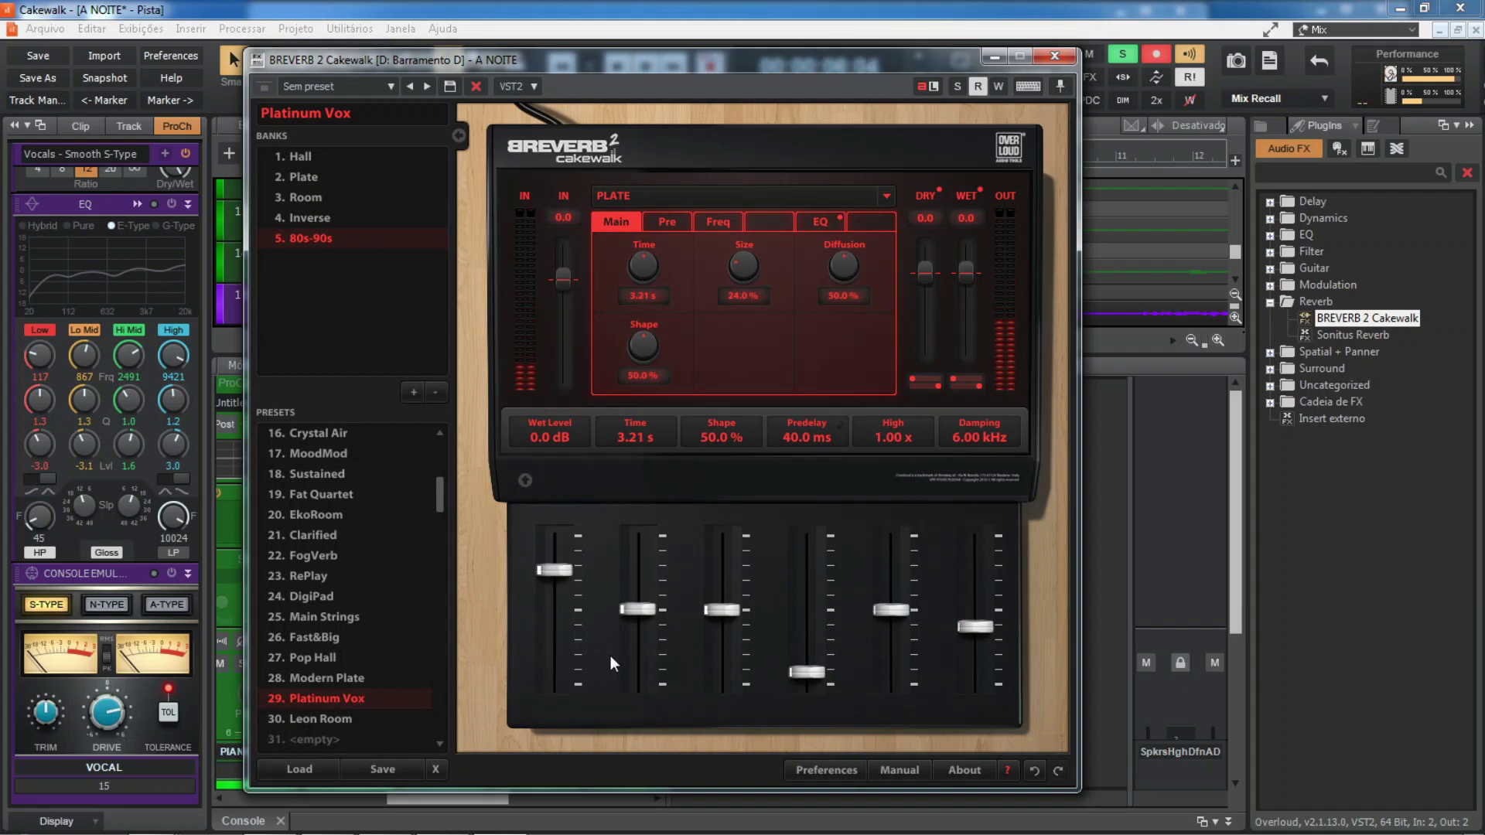
left_click(310, 158)
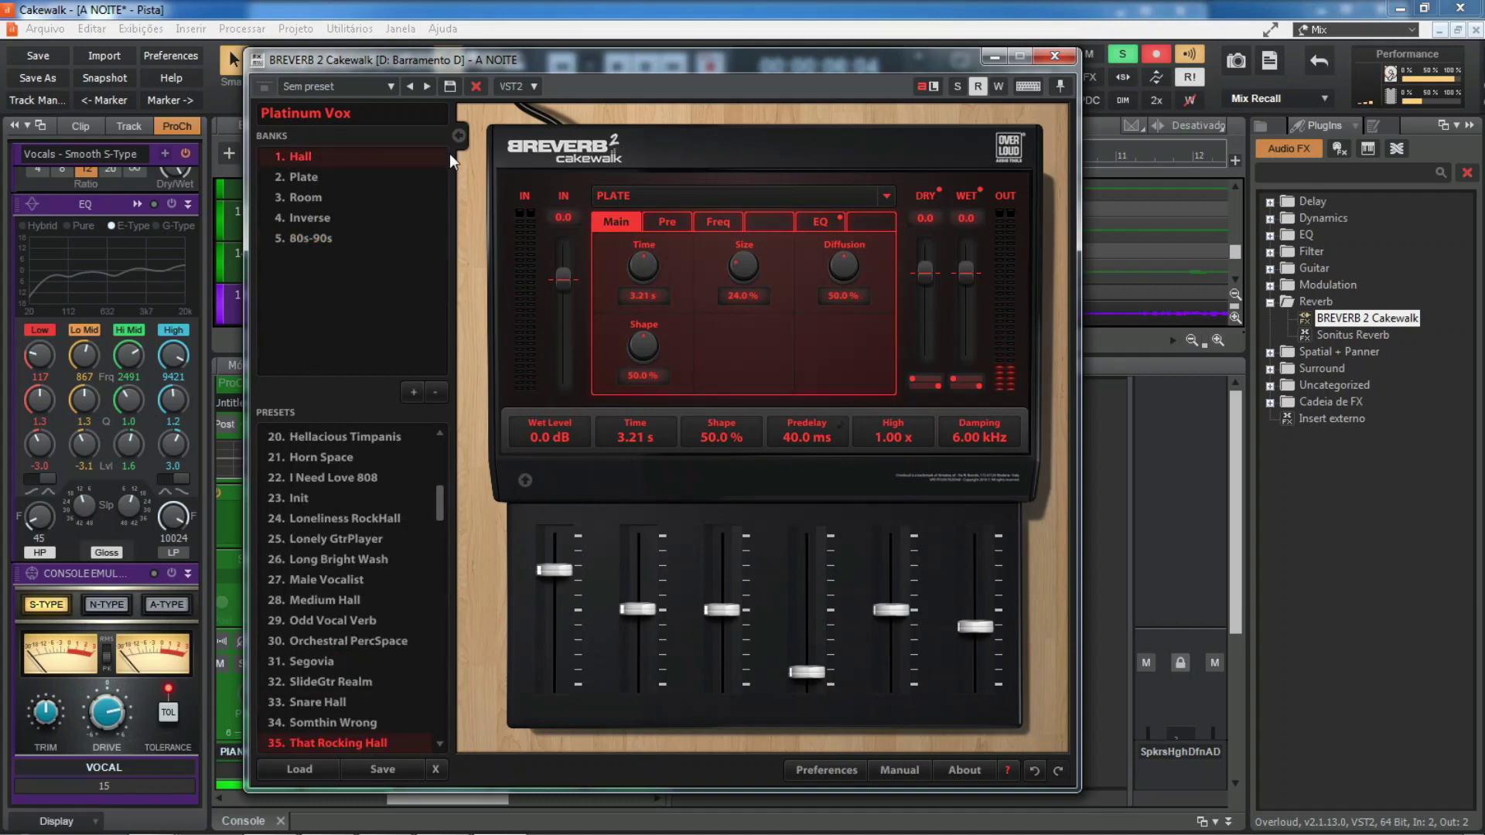
left_click_drag(438, 490, 439, 439)
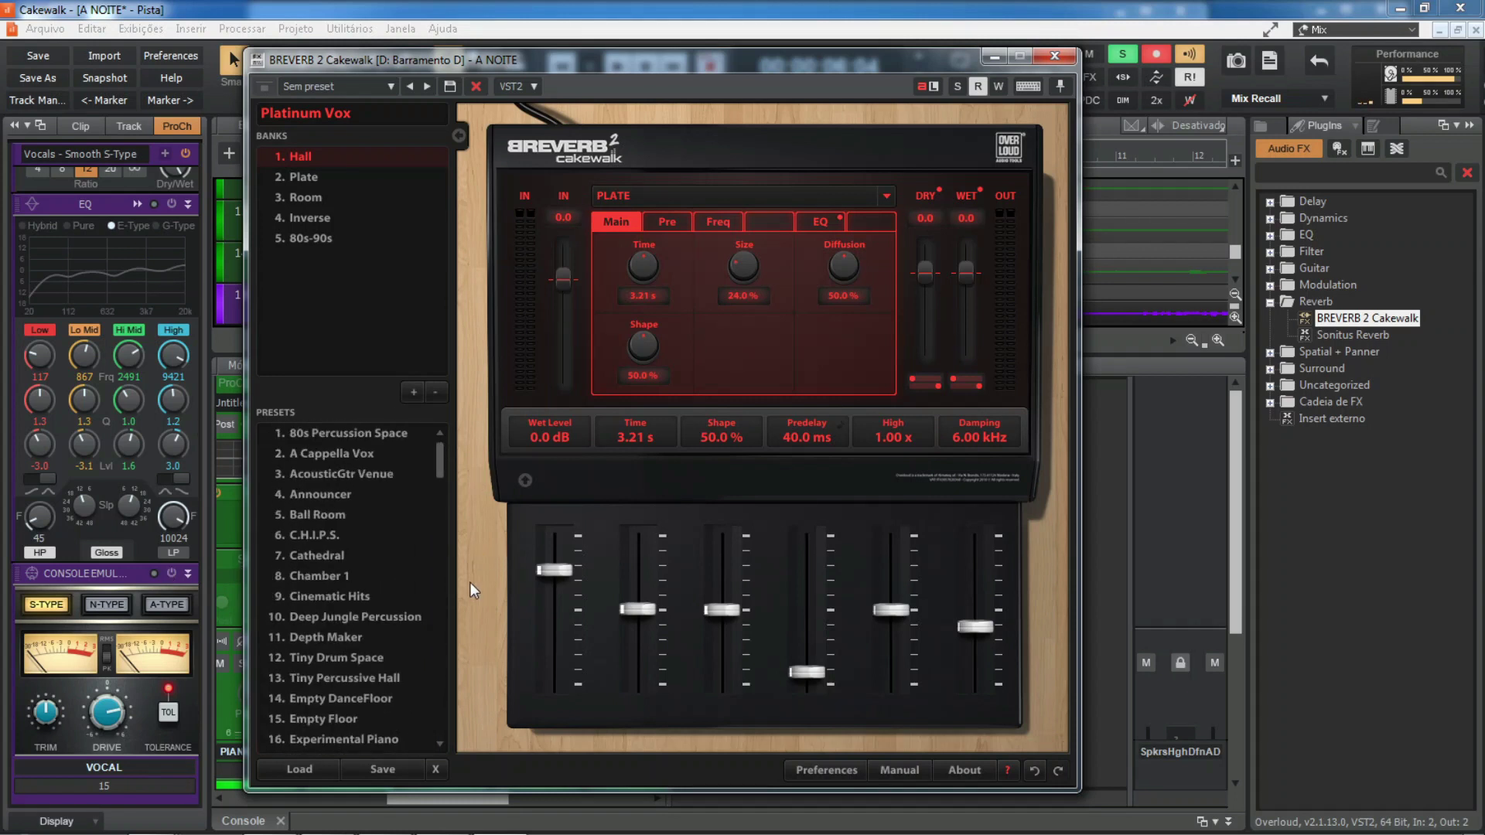
left_click(1054, 56)
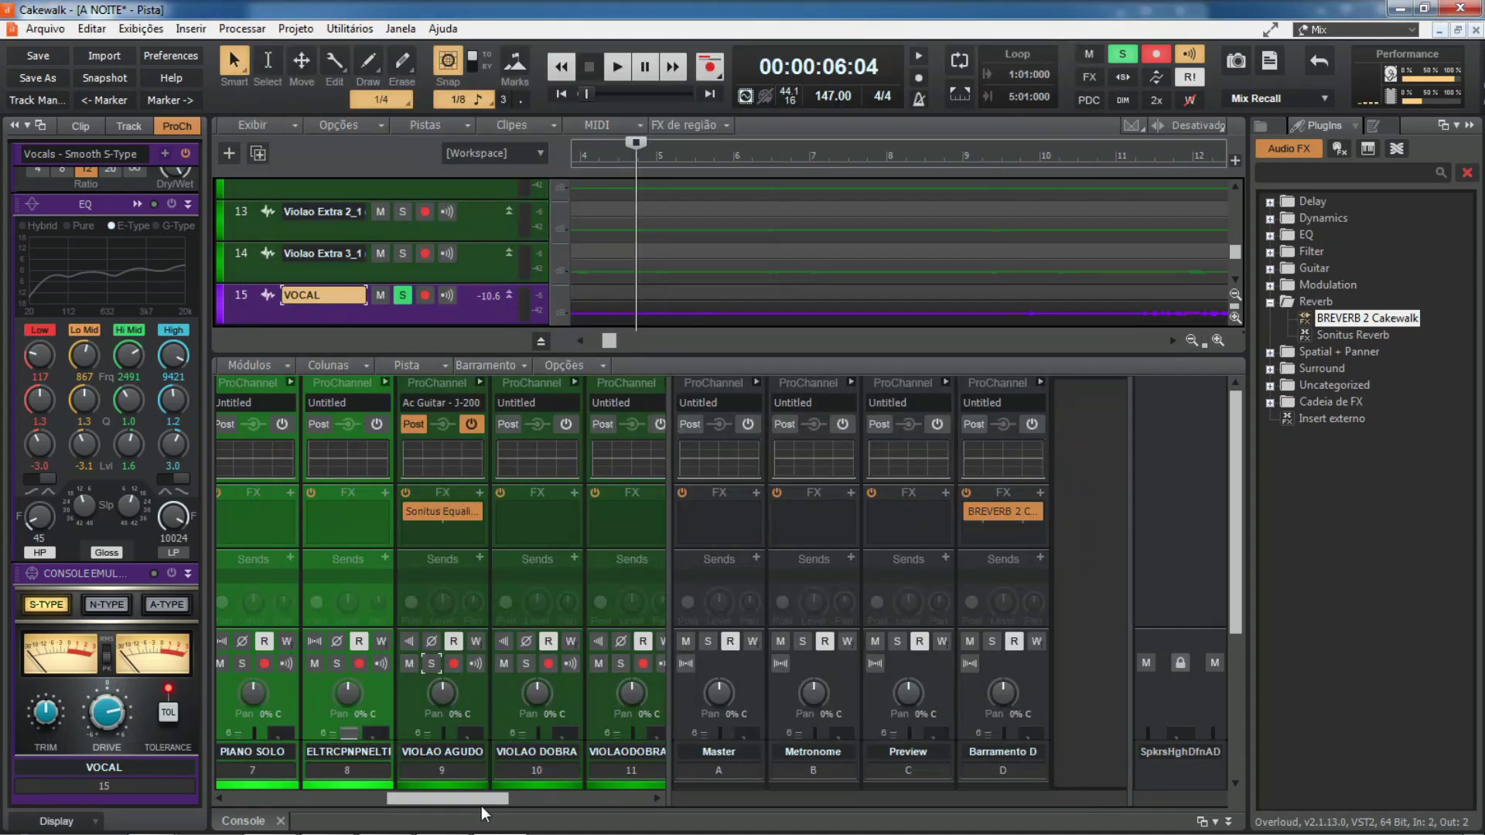
Lower the send level from the VOCAL track to Barramento D in the console
left_click_drag(479, 800, 597, 801)
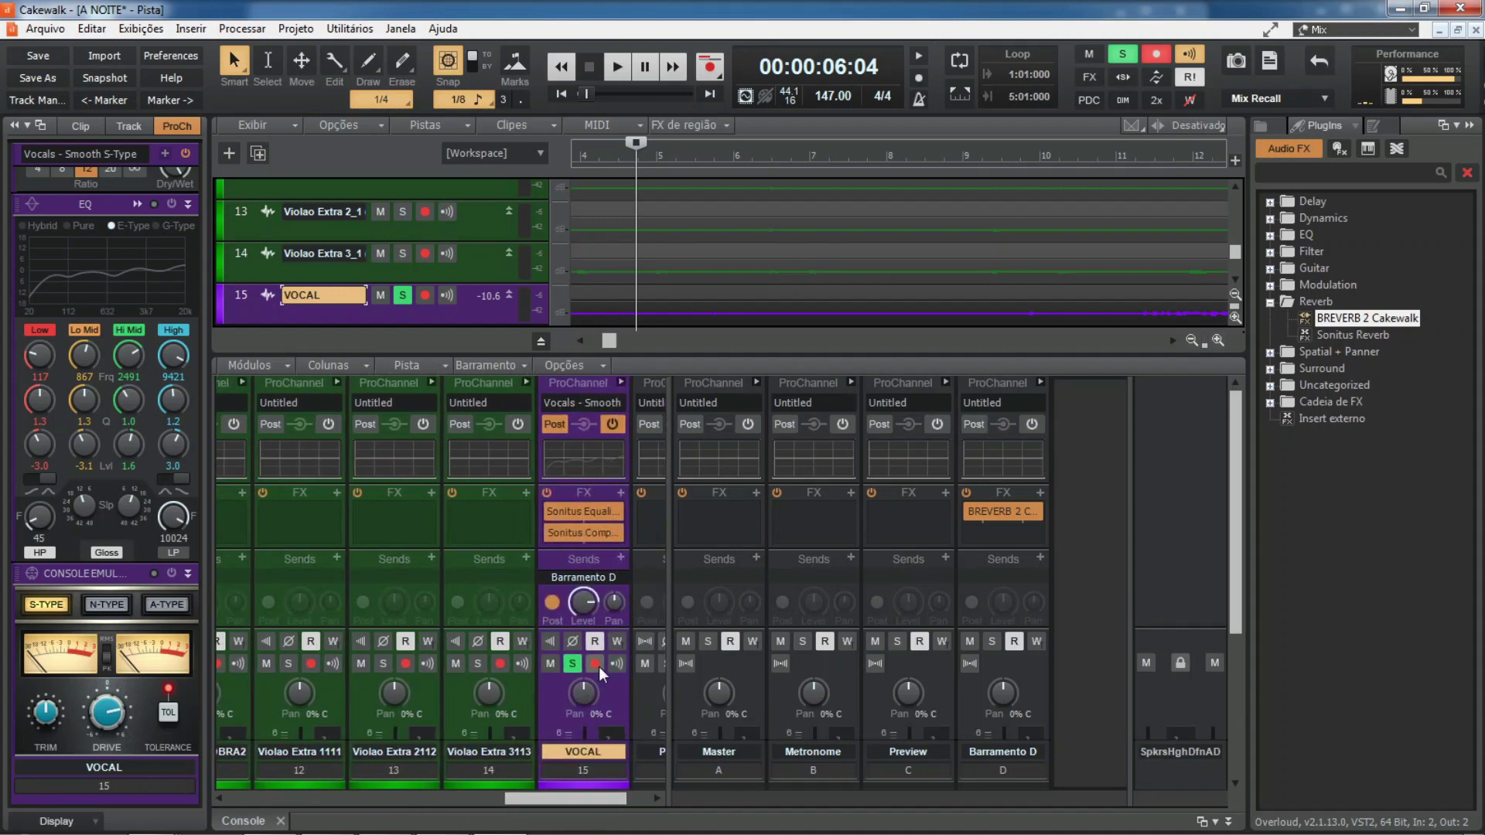
left_click_drag(588, 612, 588, 640)
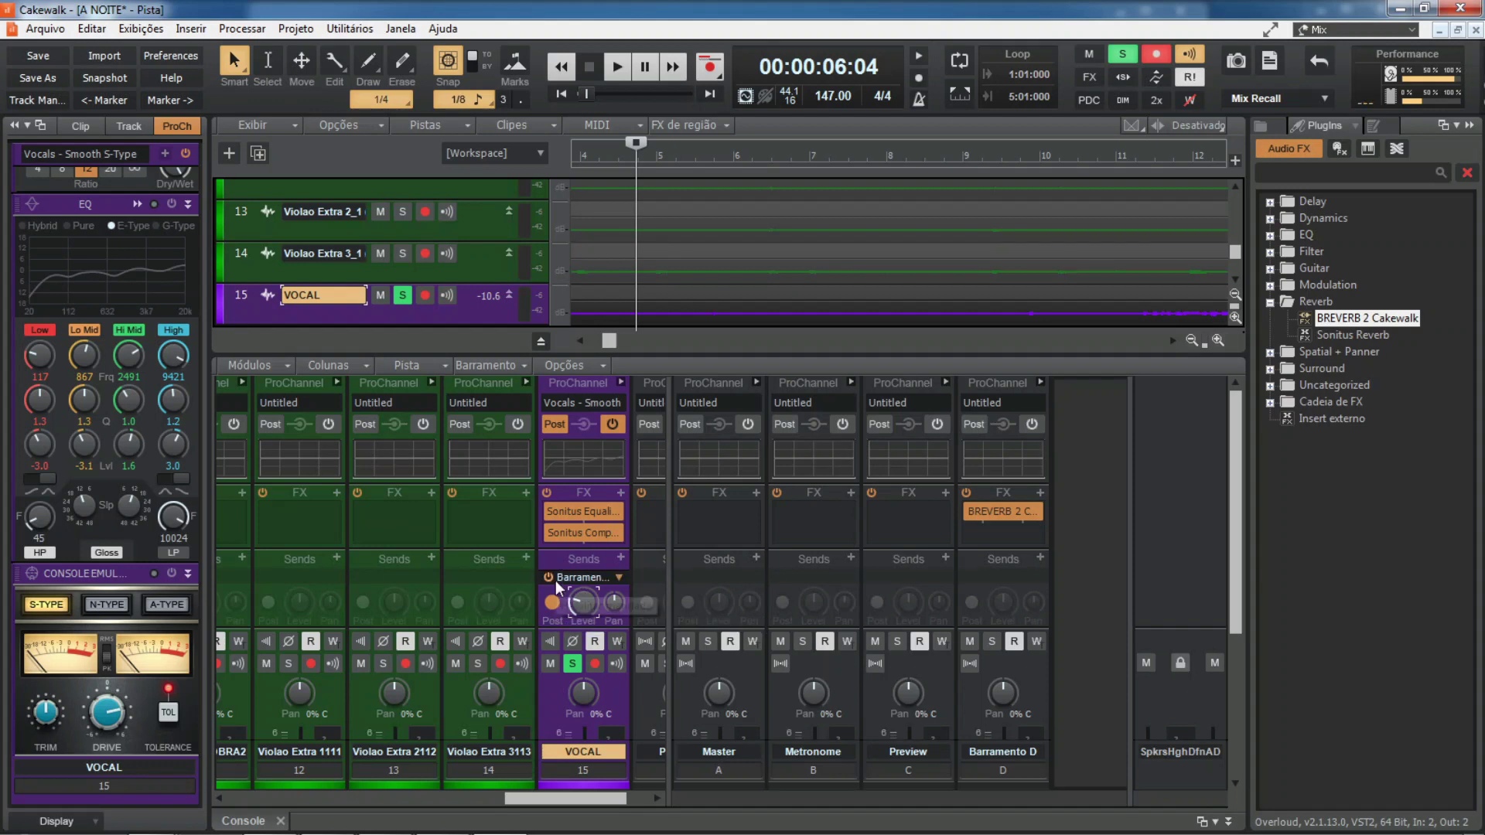